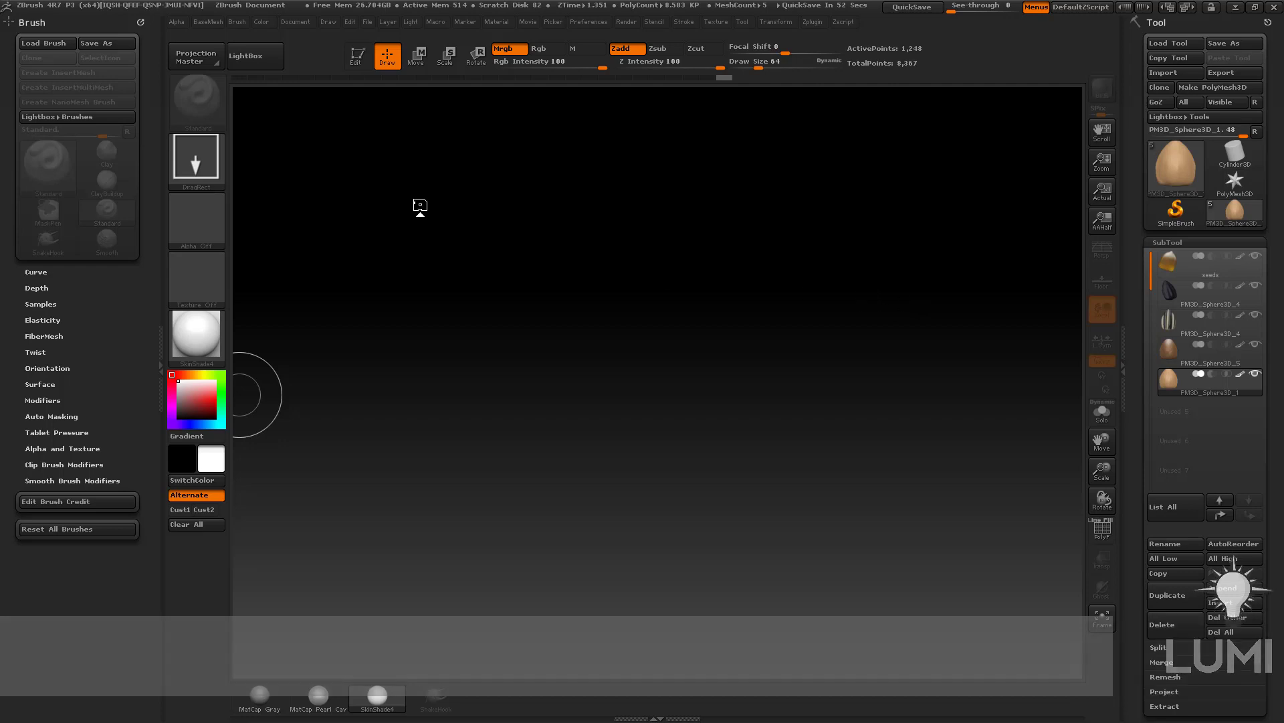
Dock the Zplugin palette and create a new NanoTile TileTool gridded plane.
{"action": "left_click", "coordinate": [141, 22]}
{"action": "left_click", "coordinate": [812, 22]}
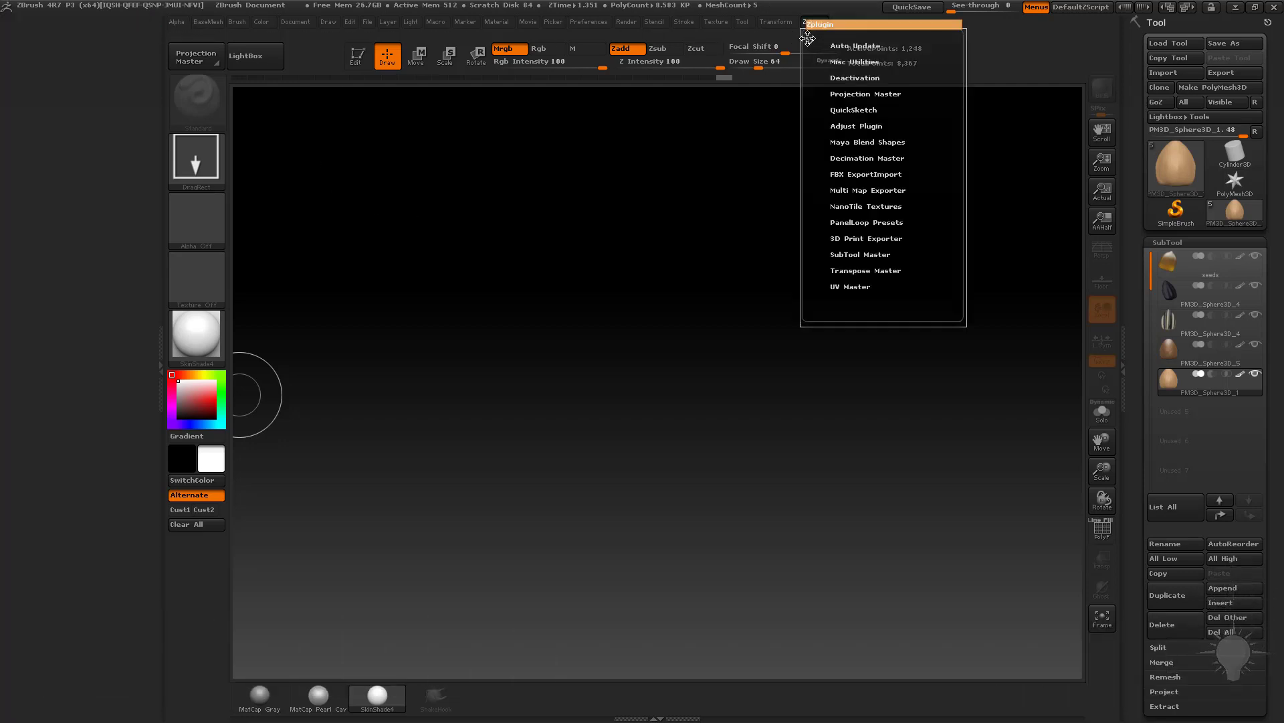
{"action": "left_click", "coordinate": [808, 30]}
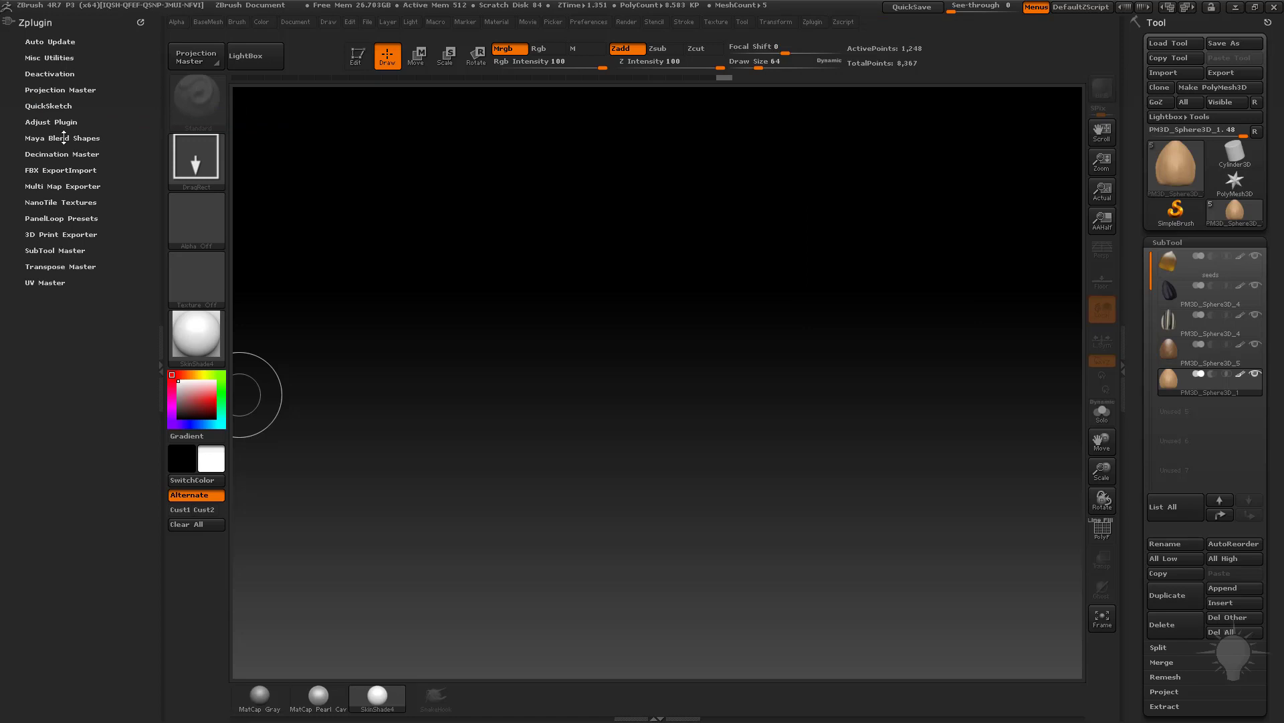
{"action": "left_click", "coordinate": [55, 200]}
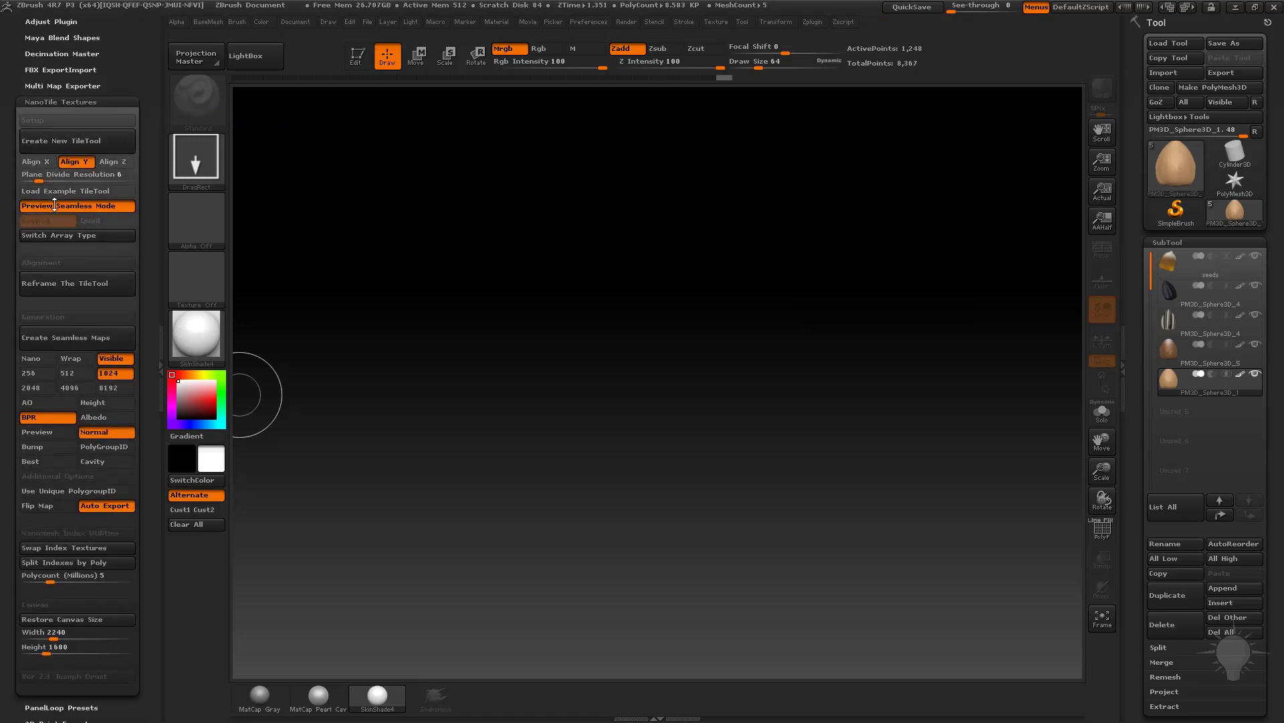
{"action": "left_click", "coordinate": [63, 144]}
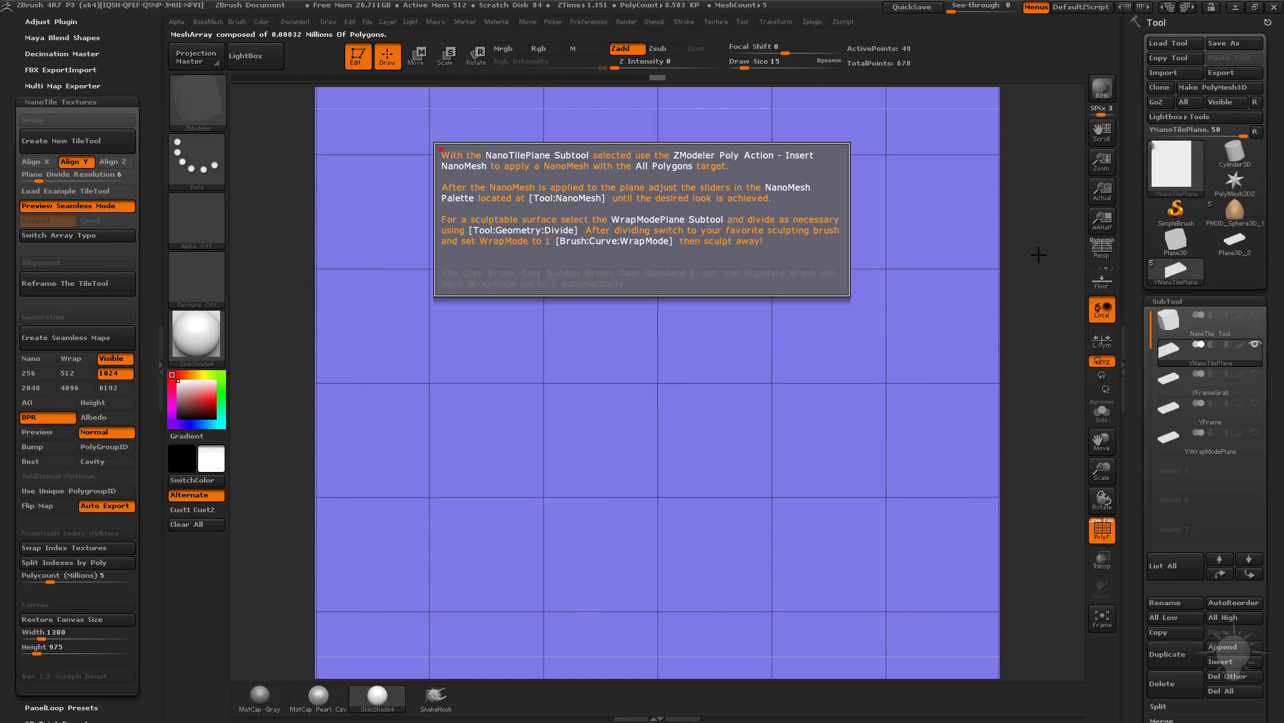
Dismiss the NanoTile note, zoom out to fit the plane, and glance at the bird-seed photo.
{"action": "left_click", "coordinate": [937, 189]}
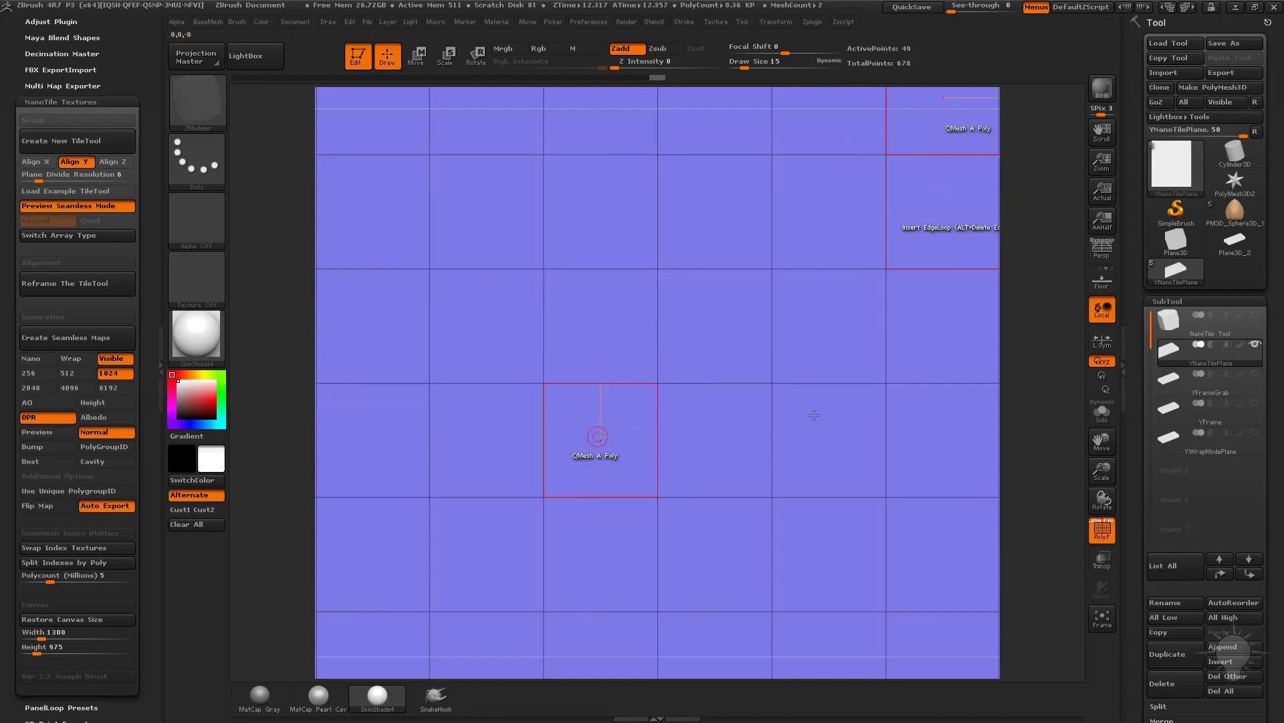
{"action": "left_click_drag", "start_coordinate": [1102, 166], "coordinate": [960, 244]}
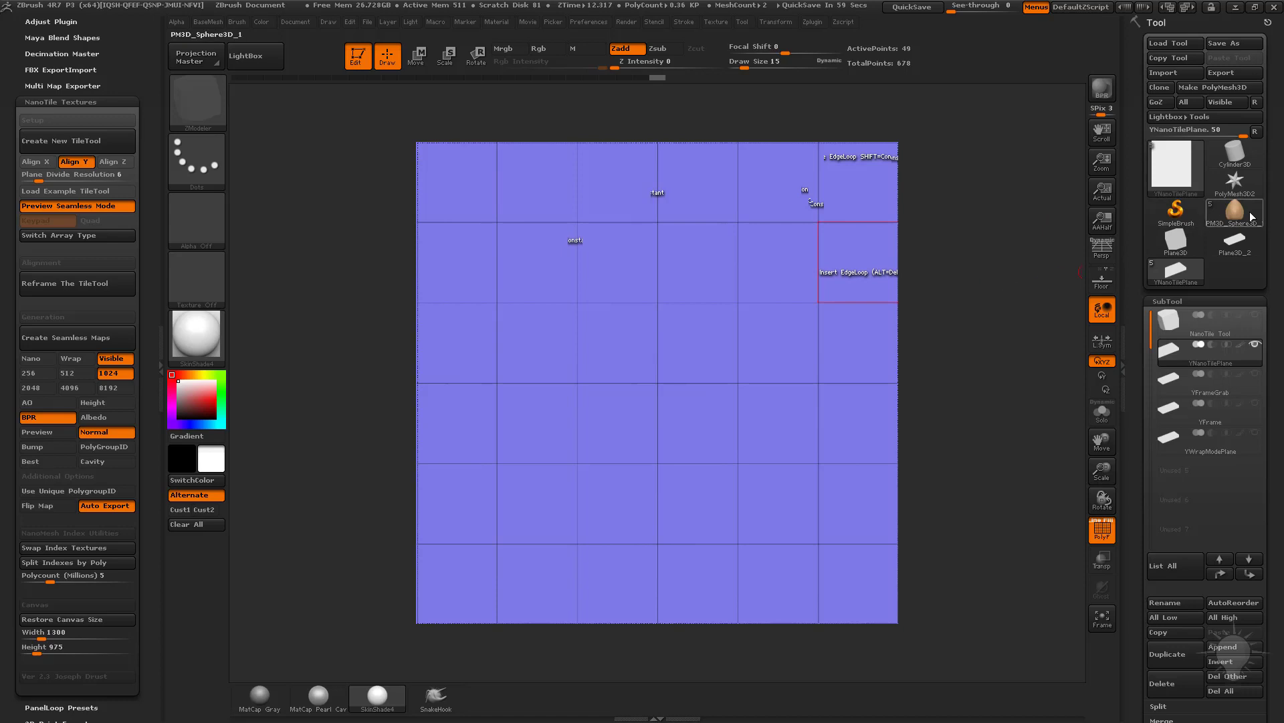
{"action": "mouse_move", "coordinate": [1251, 216]}
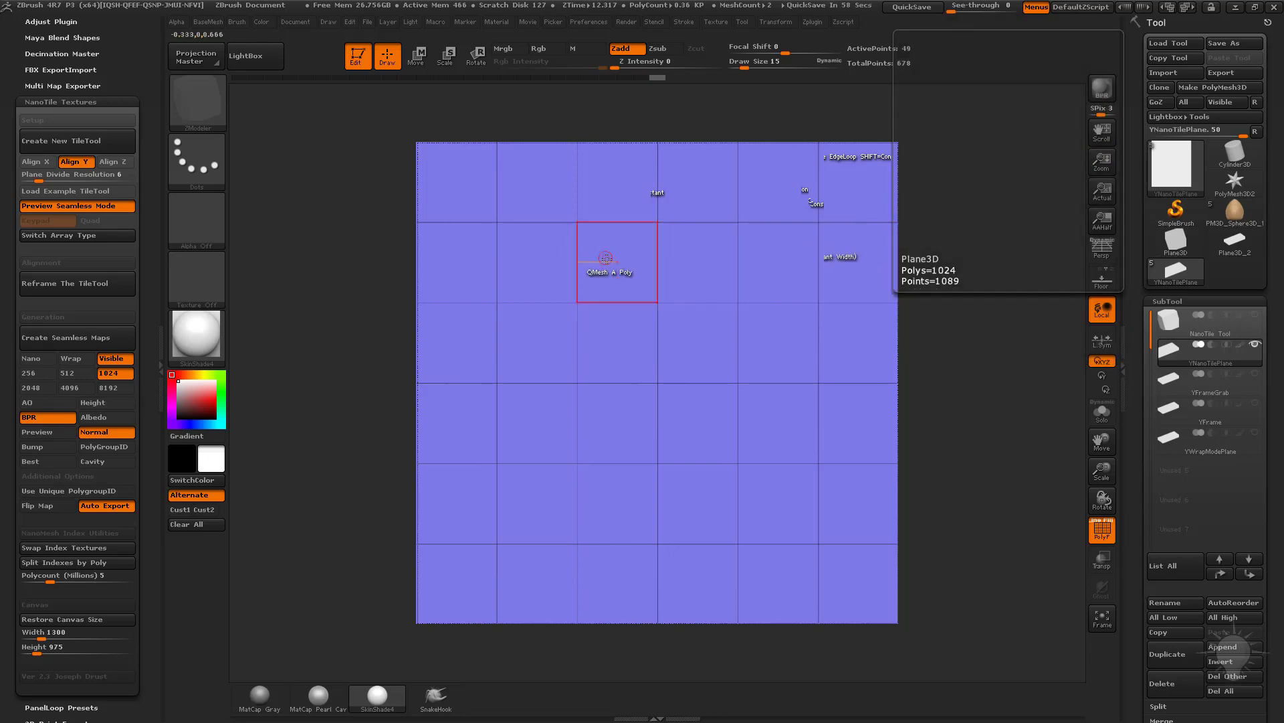
{"action": "left_click_drag", "start_coordinate": [0, 159], "coordinate": [659, 164]}
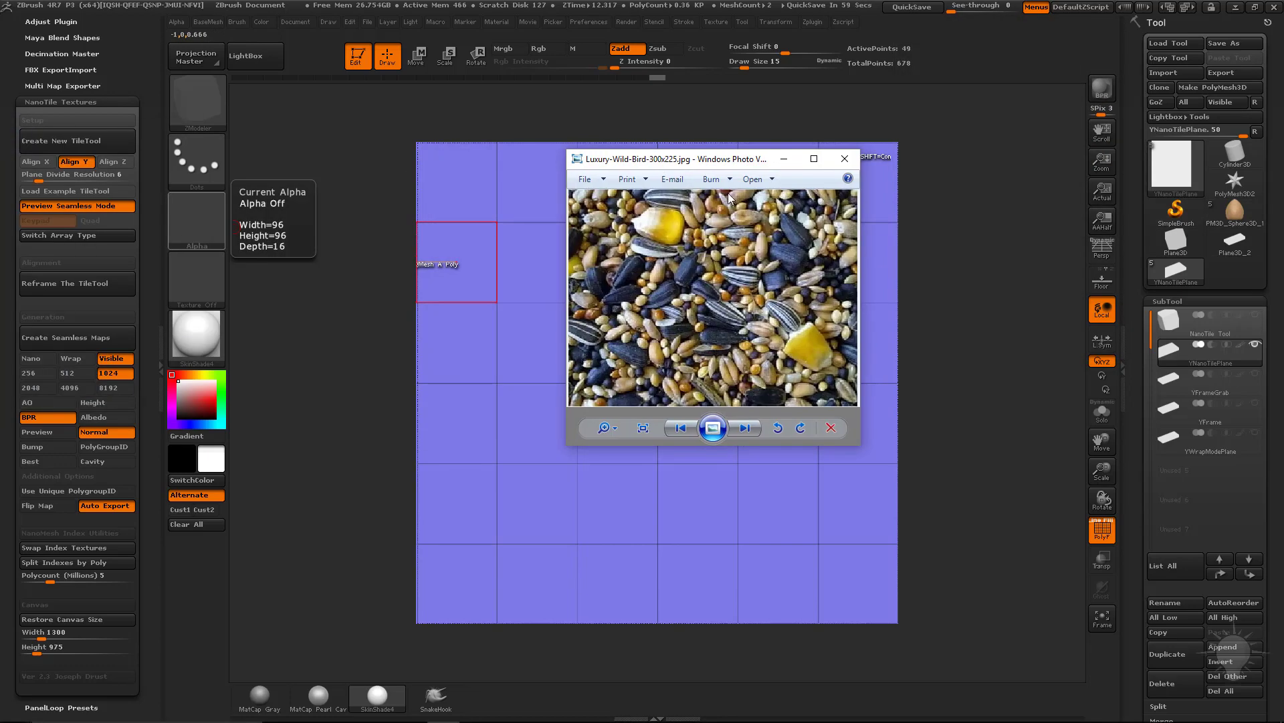
{"action": "left_click_drag", "start_coordinate": [746, 163], "coordinate": [0, 179]}
Inspect the PM3D_Sphere3D seed tool's PM3D_Sphere3D_1 subtool, then reselect YNanoTilePlane.
{"action": "left_click", "coordinate": [1240, 228]}
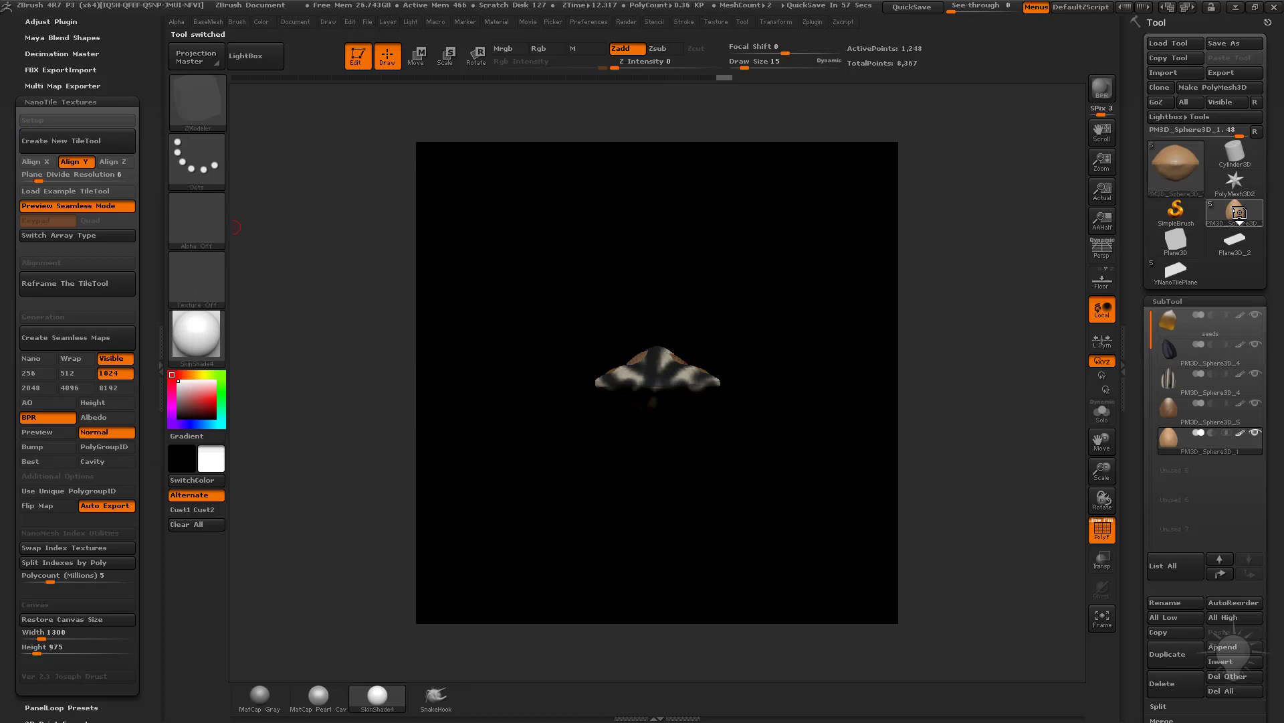
{"action": "left_click", "coordinate": [1214, 402]}
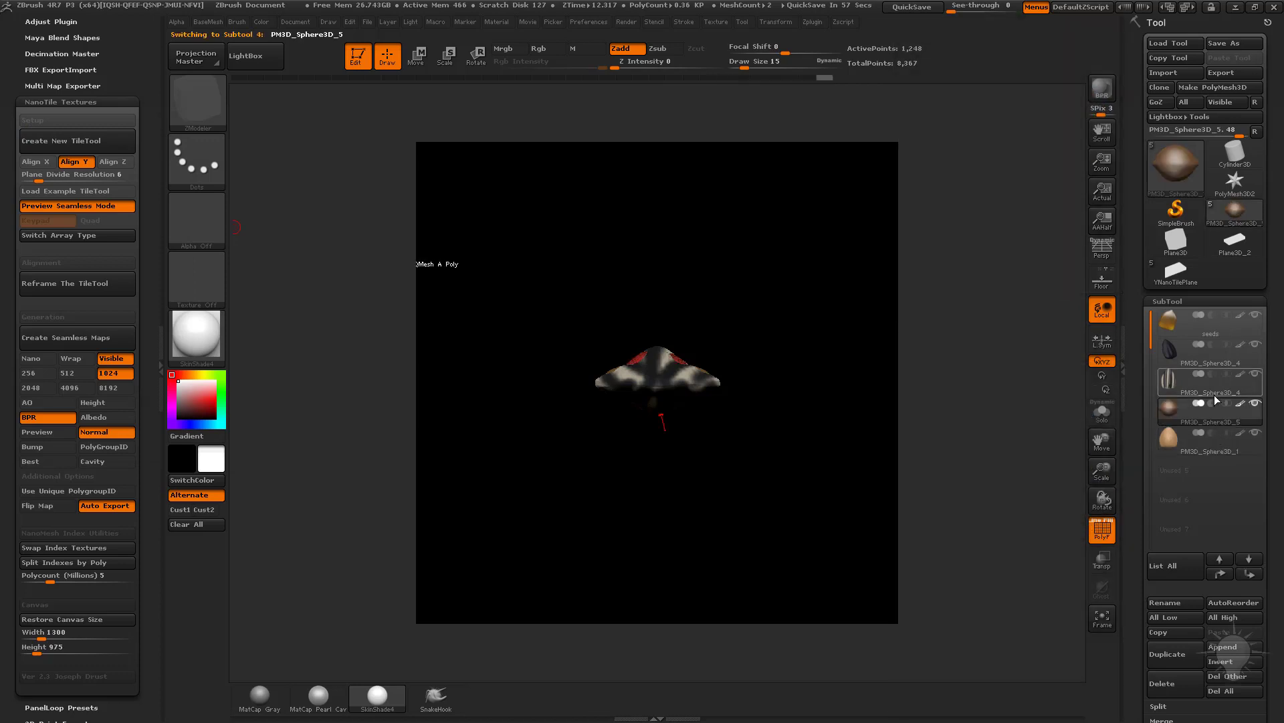
{"action": "left_click", "coordinate": [1216, 443]}
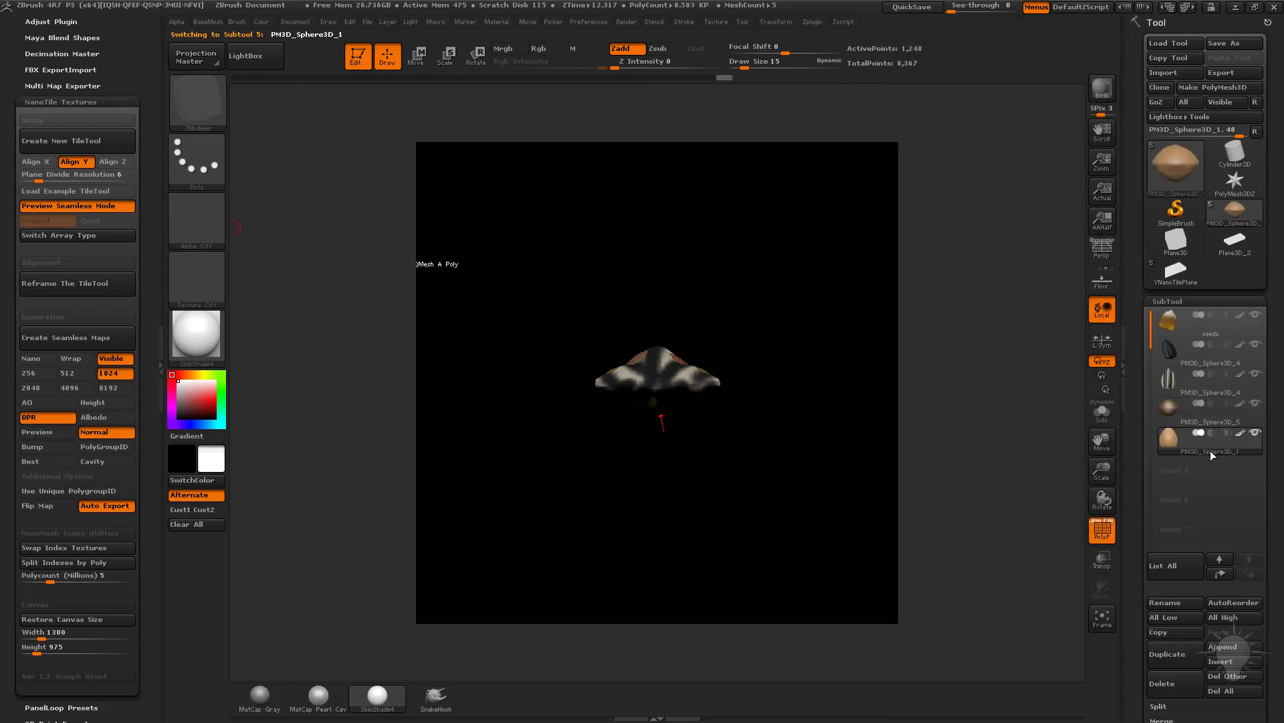
{"action": "left_click", "coordinate": [1175, 270]}
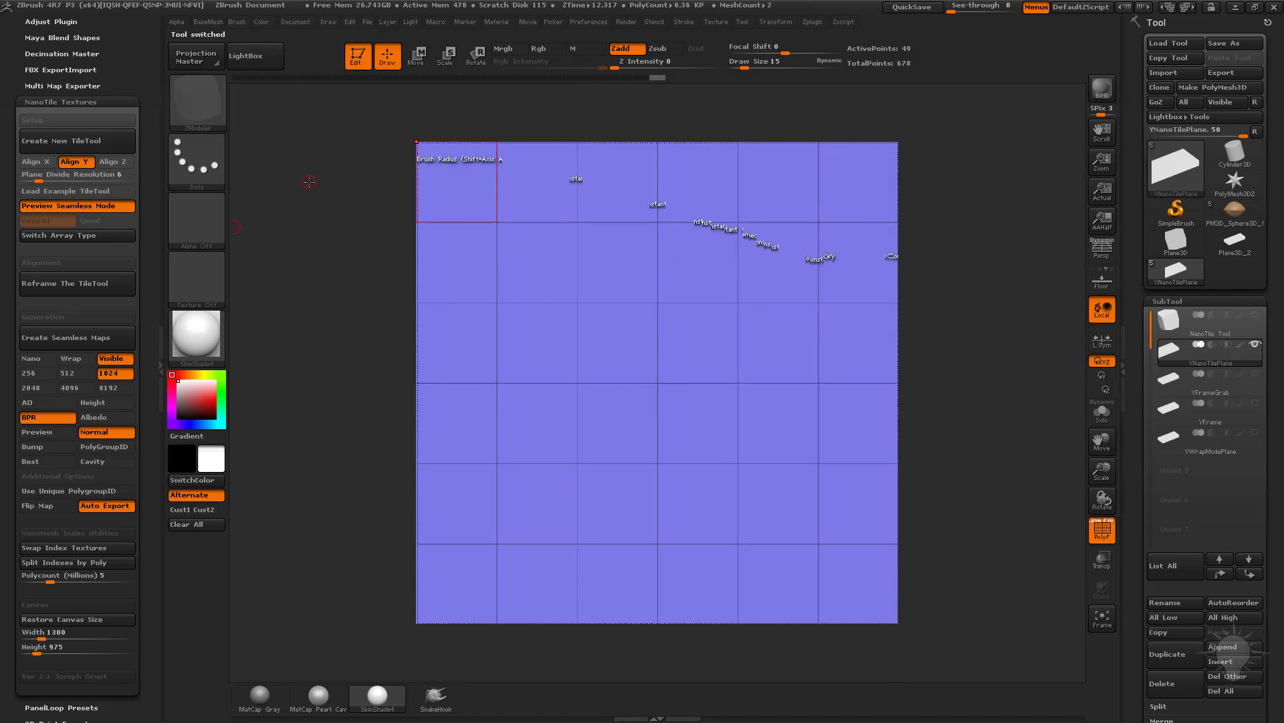
Switch to ZModeler and set the polygon action to Insert NanoMesh on All Polygons.
{"action": "key", "text": "b"}
{"action": "key", "text": "Escape"}
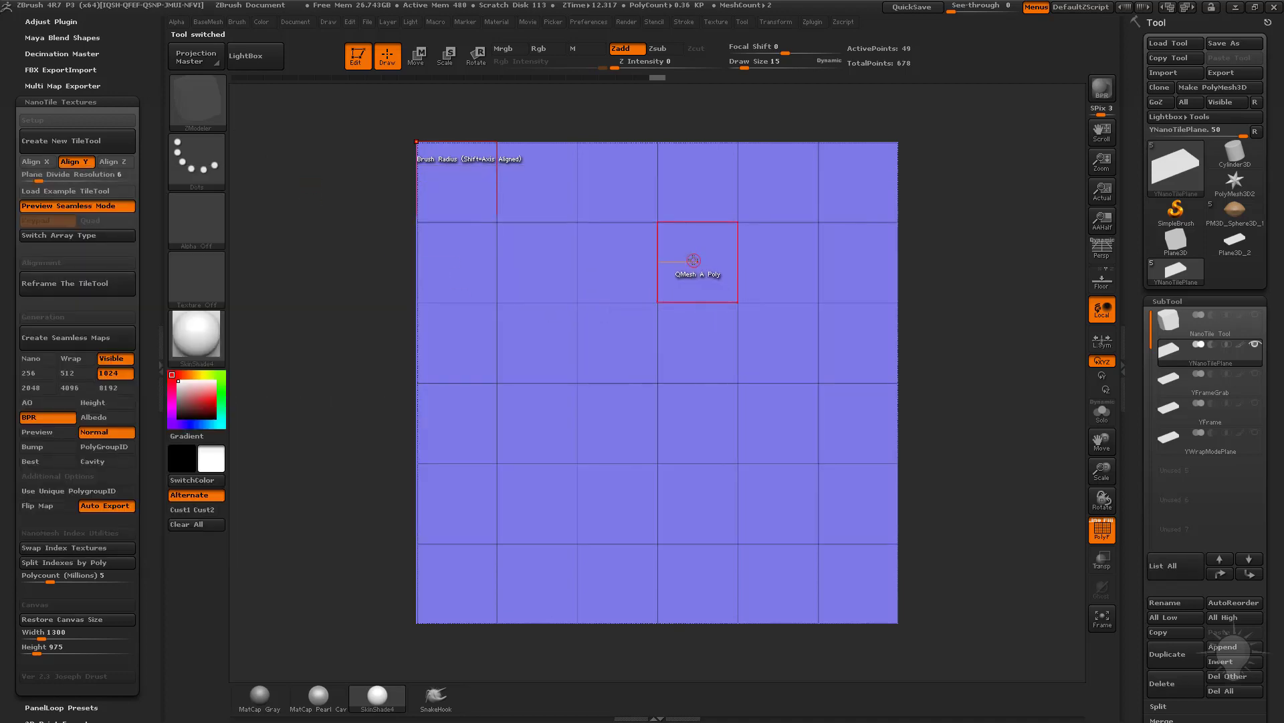
{"action": "key", "text": "space"}
{"action": "left_click", "coordinate": [683, 225]}
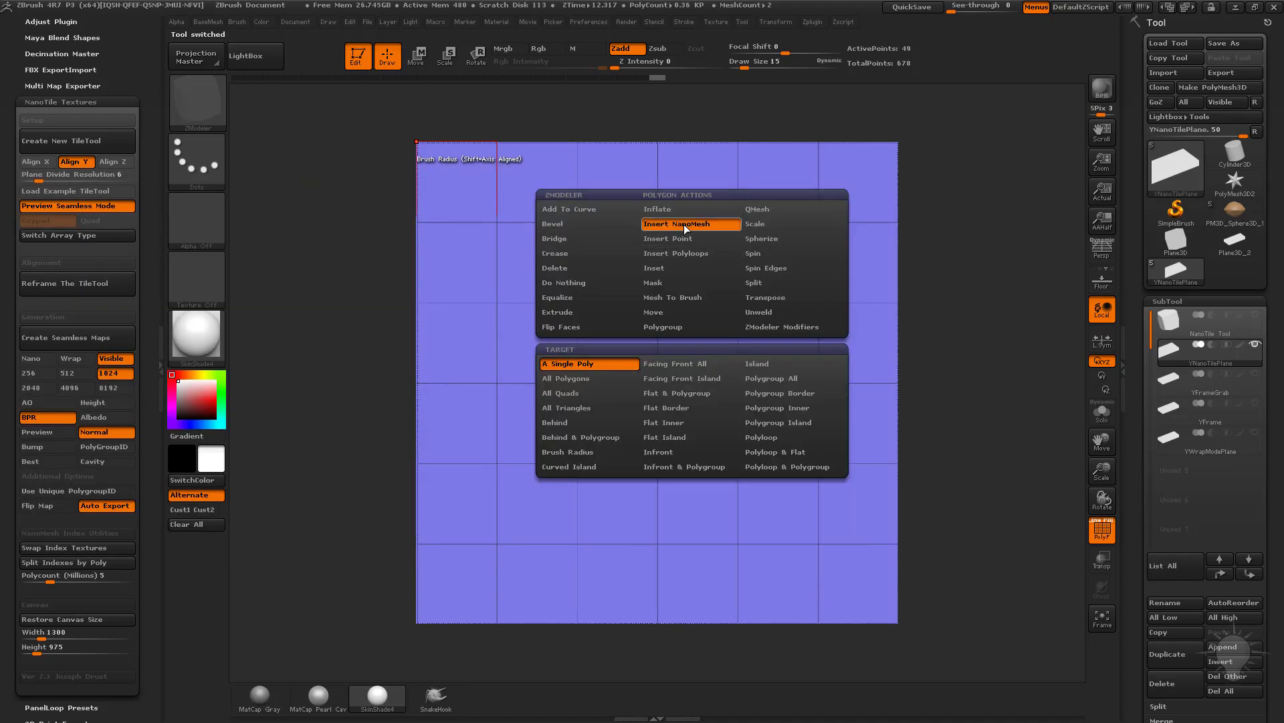
{"action": "left_click", "coordinate": [597, 382]}
{"action": "key", "text": "space"}
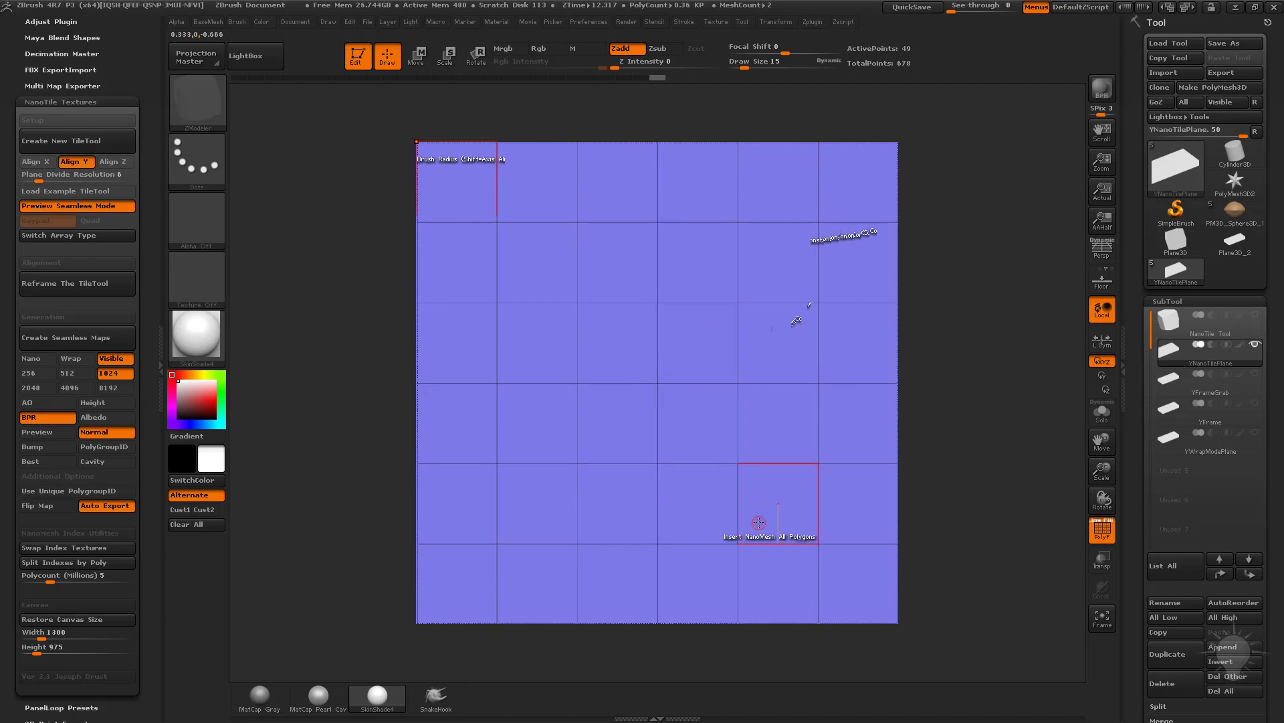
Use Edge Polygroup PolyLoop to turn rows 1, 3 and 5 green.
{"action": "key", "text": "space"}
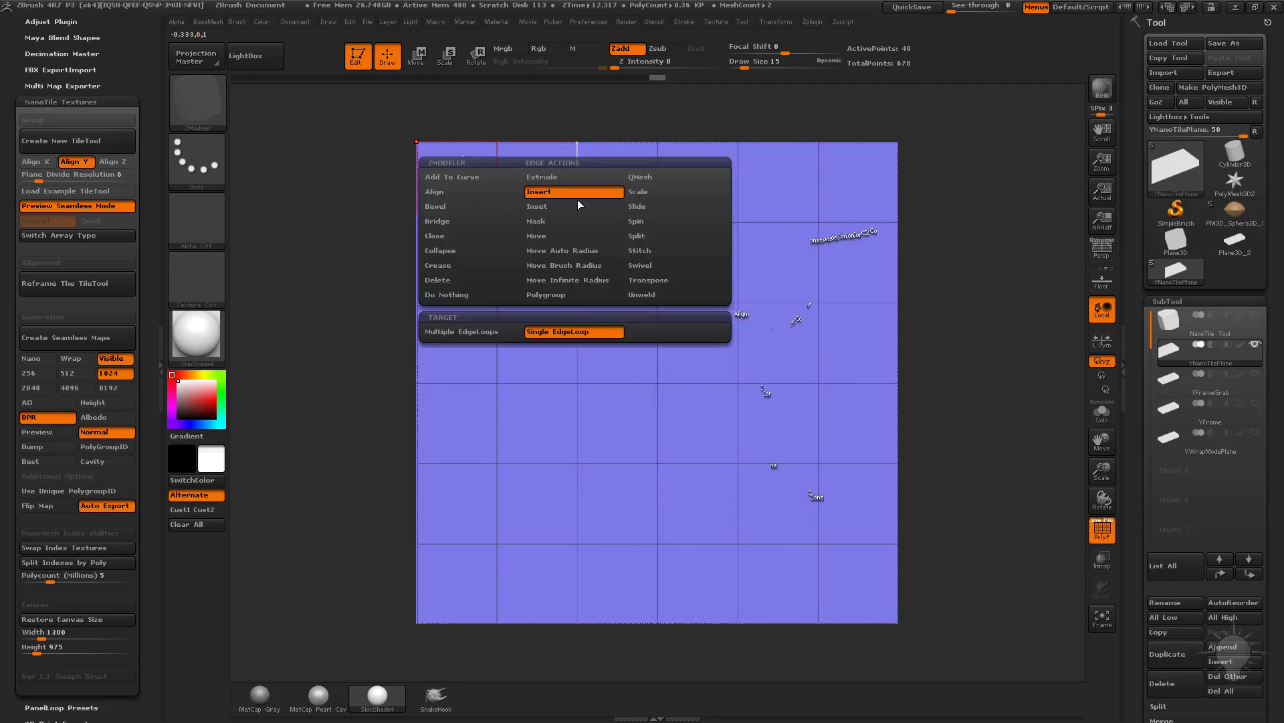
{"action": "left_click", "coordinate": [560, 295]}
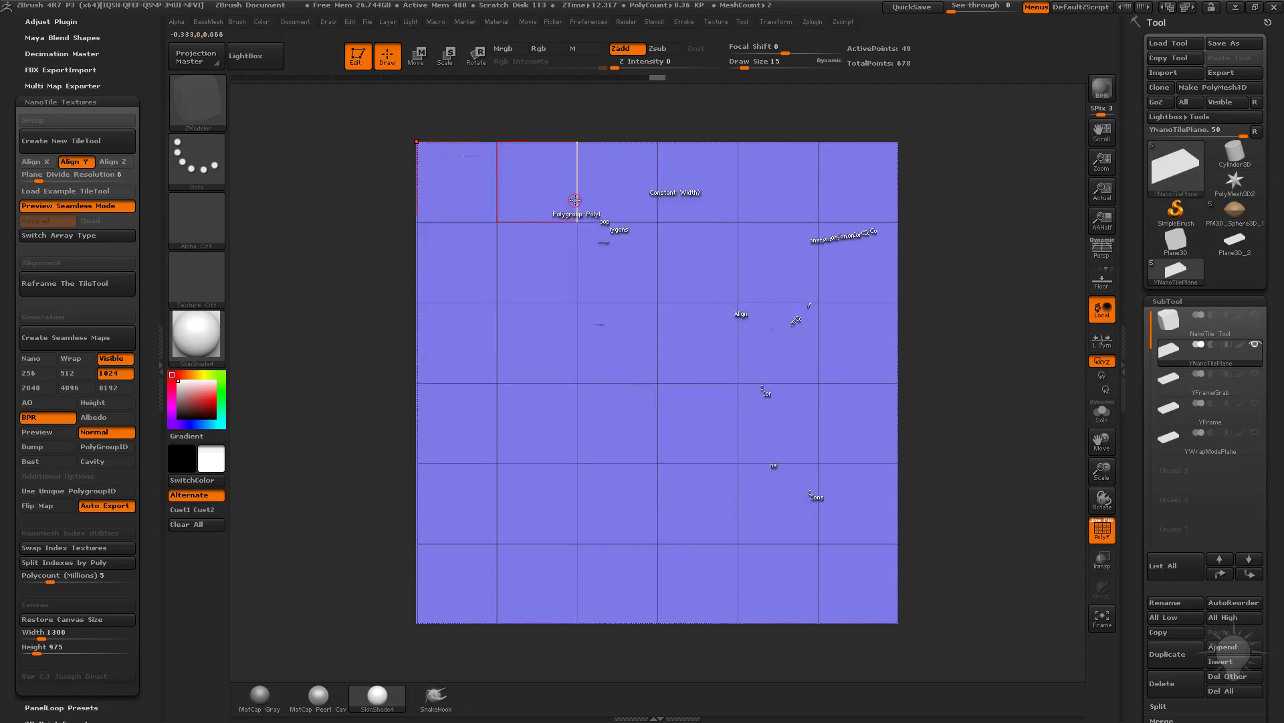
{"action": "left_click", "coordinate": [576, 198]}
{"action": "left_click", "coordinate": [572, 333]}
{"action": "left_click", "coordinate": [573, 335]}
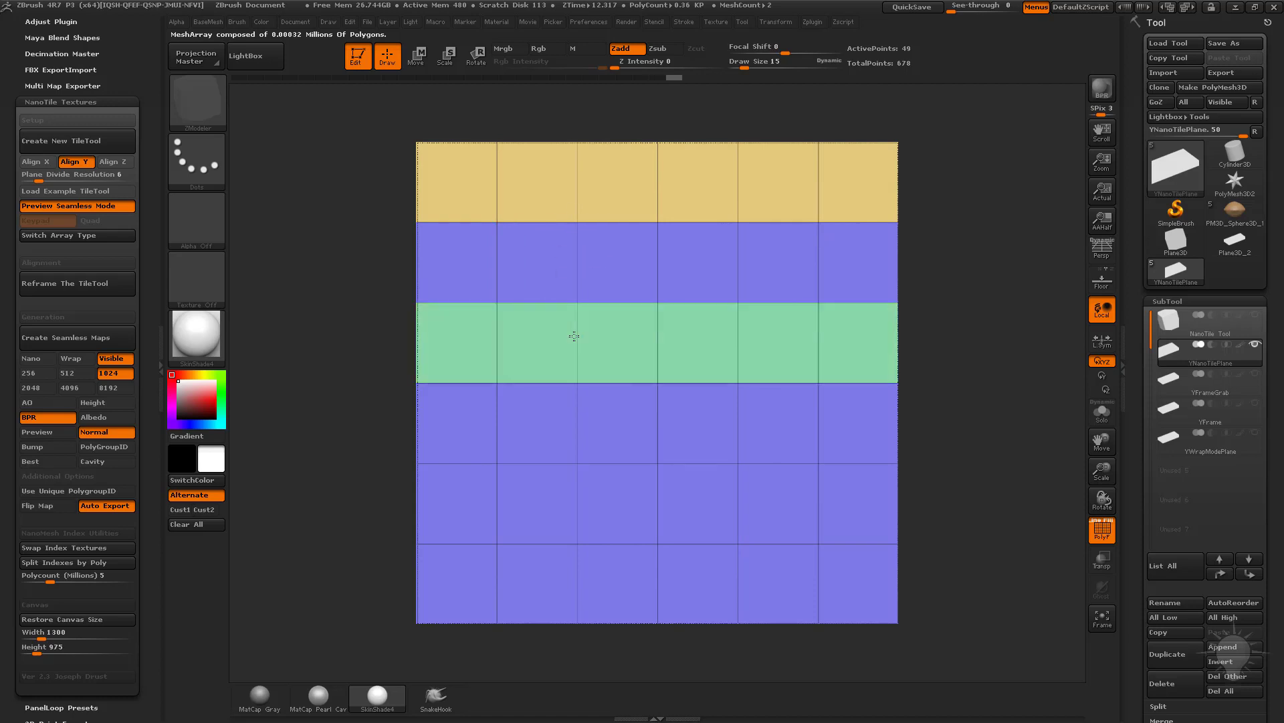
{"action": "left_click", "coordinate": [573, 335]}
{"action": "left_click", "coordinate": [574, 336]}
{"action": "left_click", "coordinate": [573, 503]}
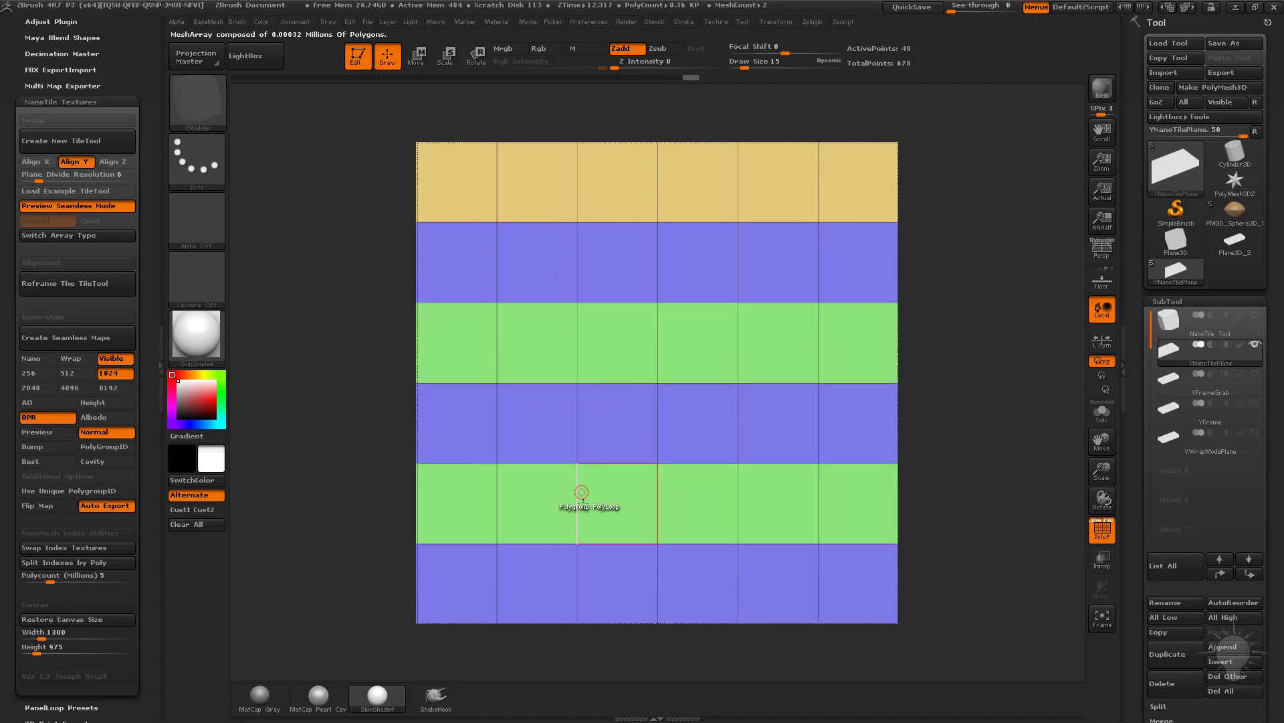
{"action": "left_click", "coordinate": [576, 265]}
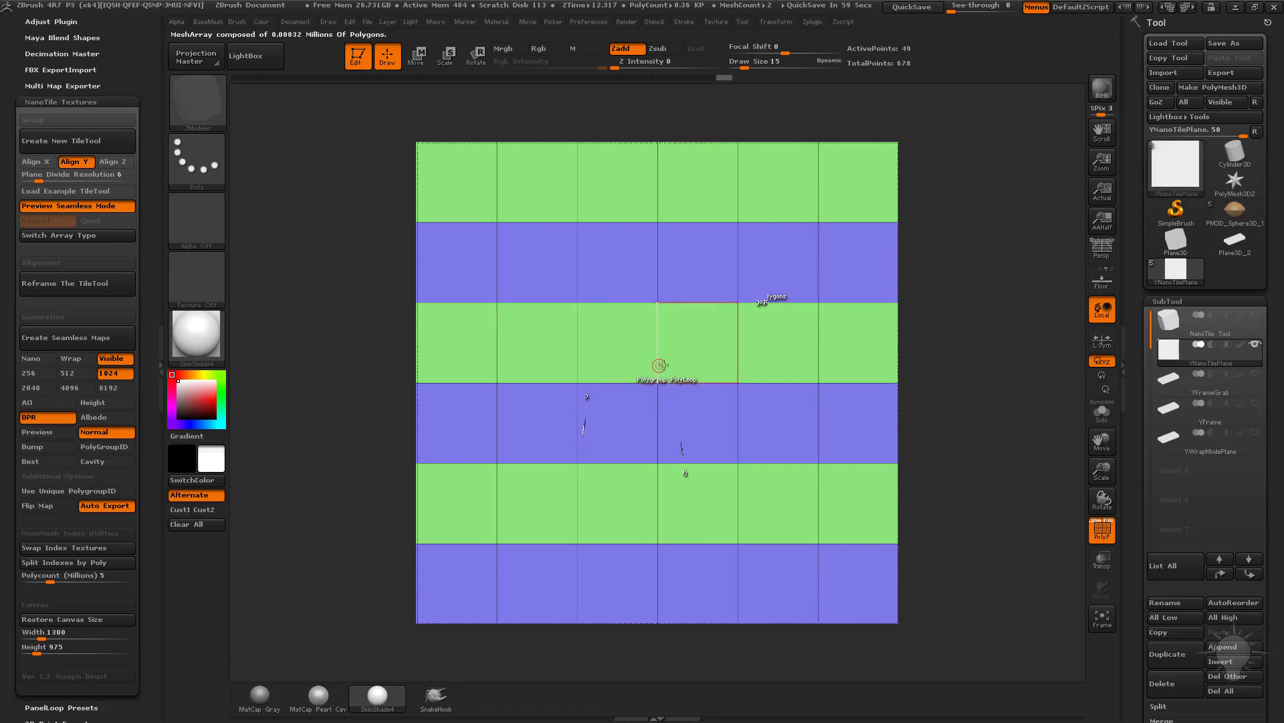
Merge the plane into one polygroup, test a square NanoMesh insert on all polygons, and undo it.
{"action": "key", "text": "ctrl"}
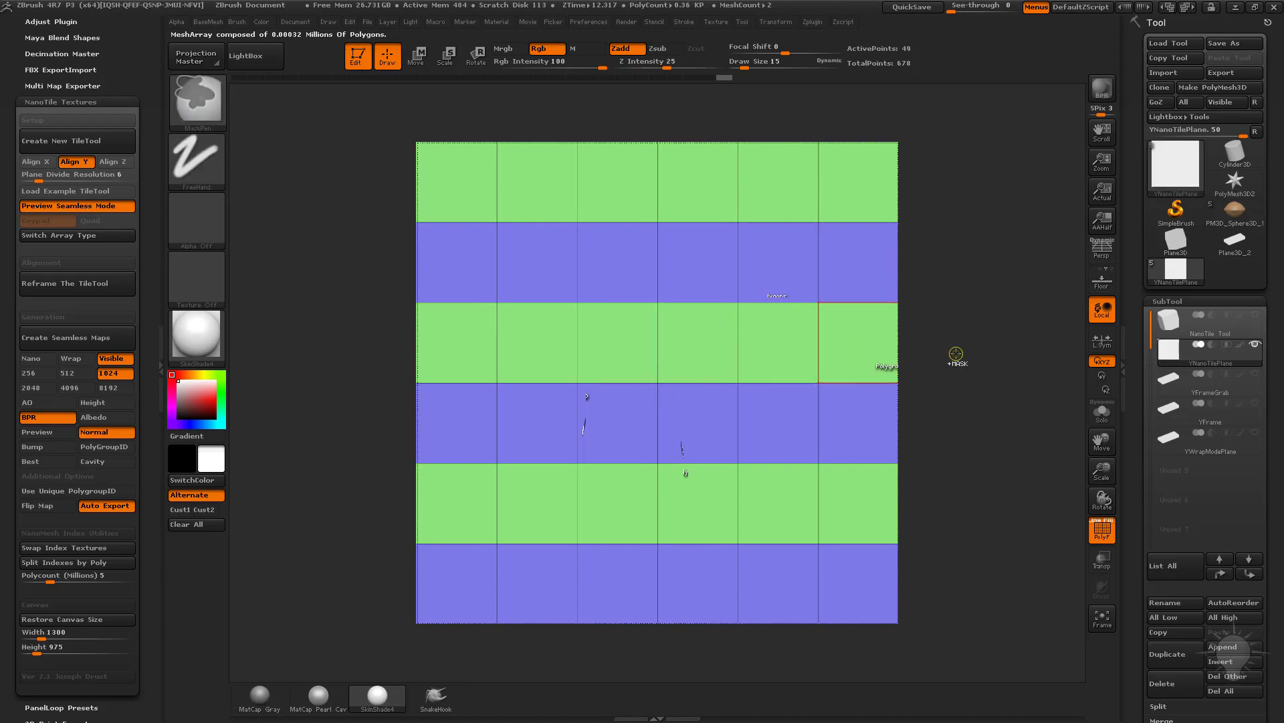
{"action": "key", "text": "ctrl+w"}
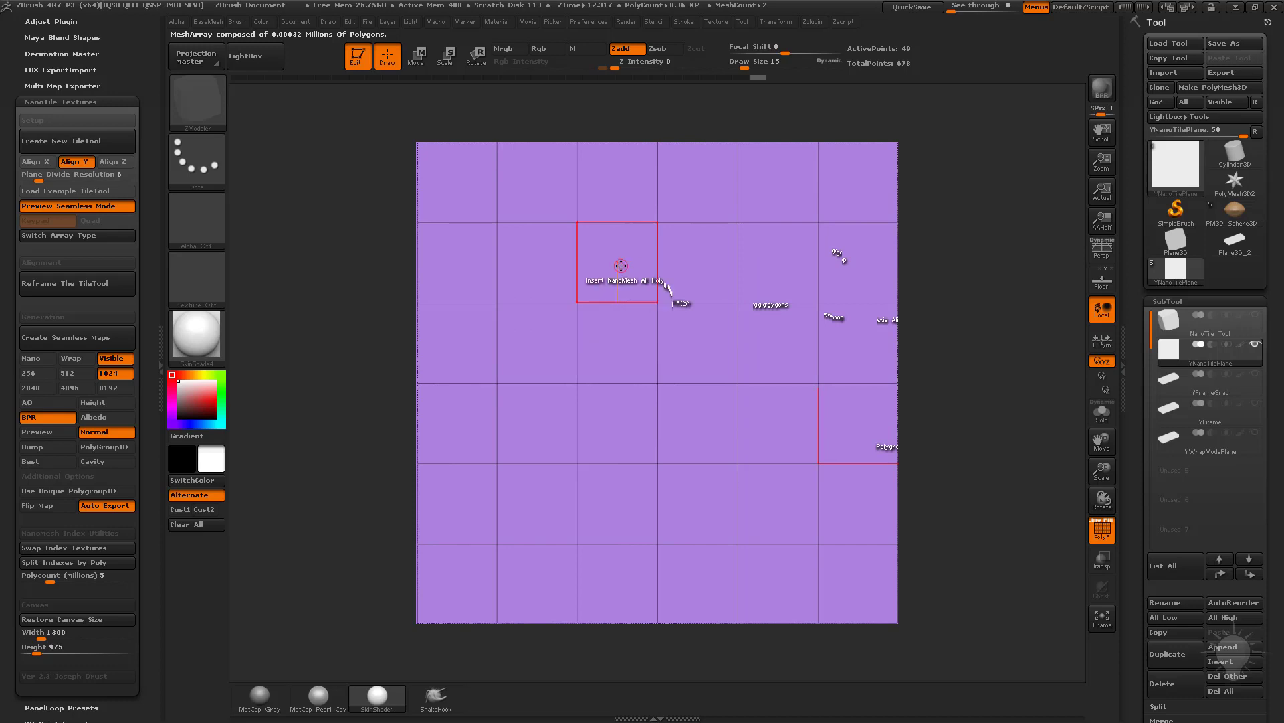
{"action": "key", "text": "space"}
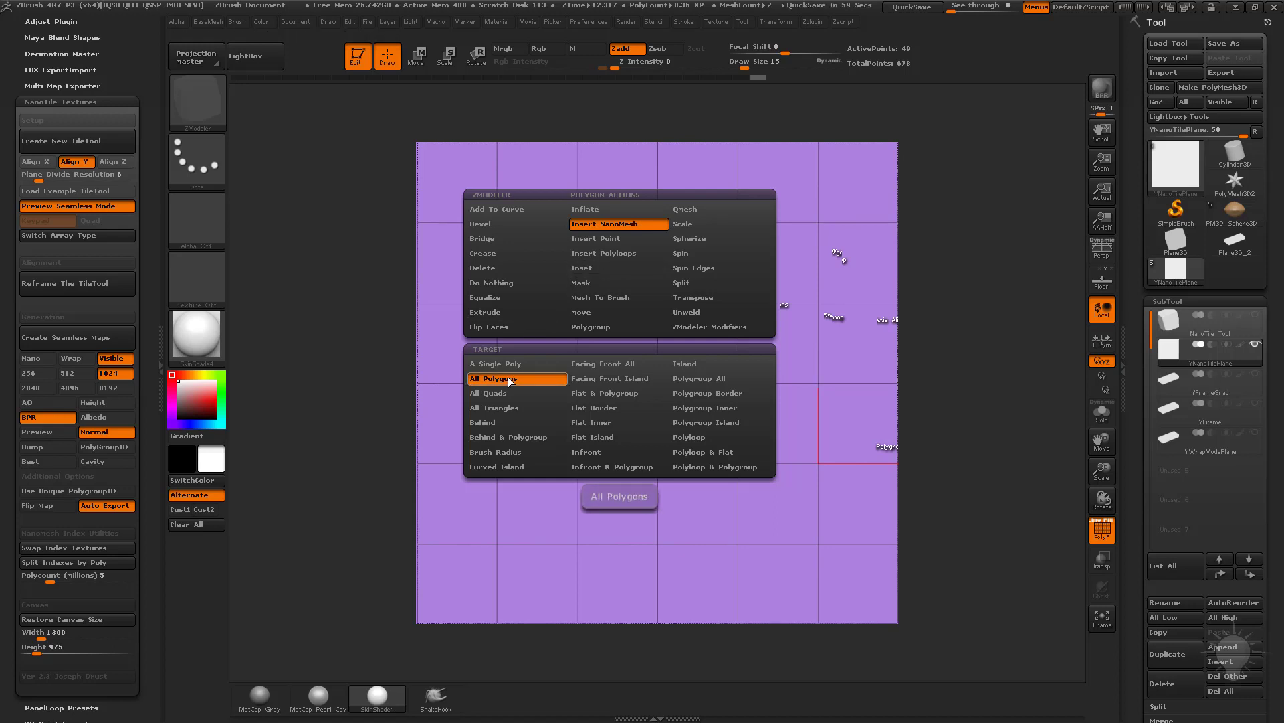
{"action": "left_click", "coordinate": [697, 383]}
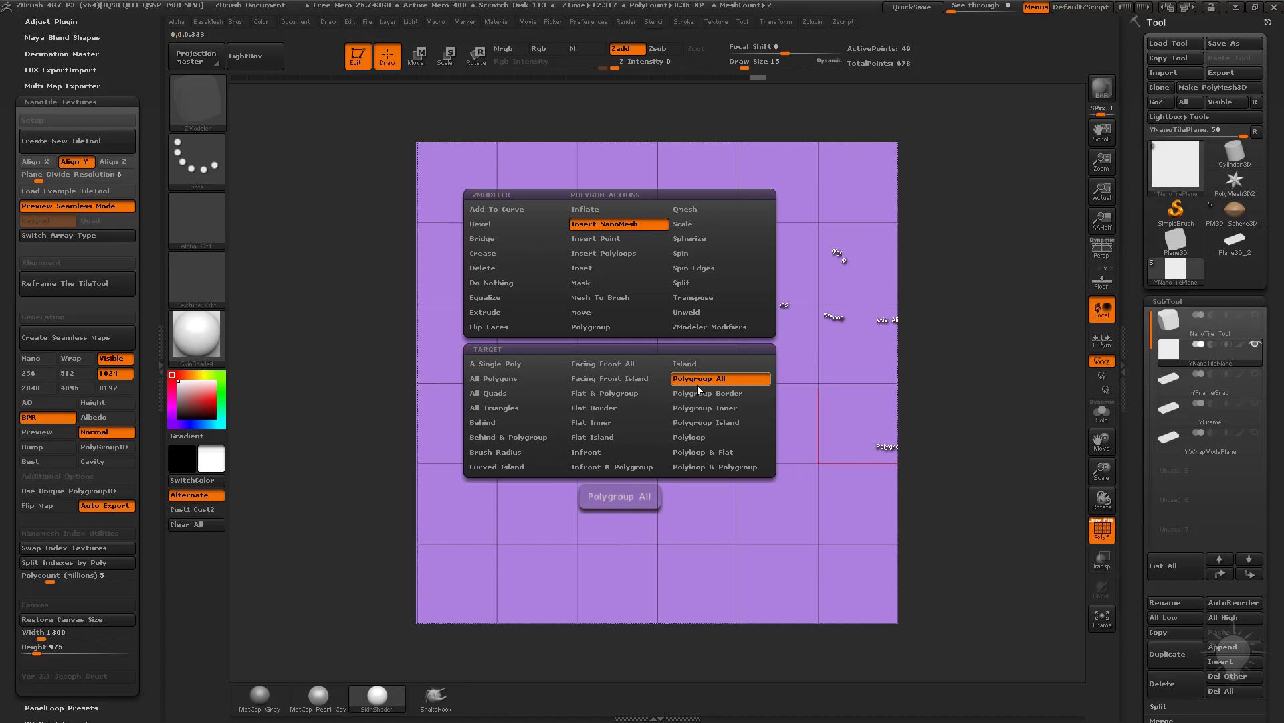
{"action": "left_click", "coordinate": [483, 380]}
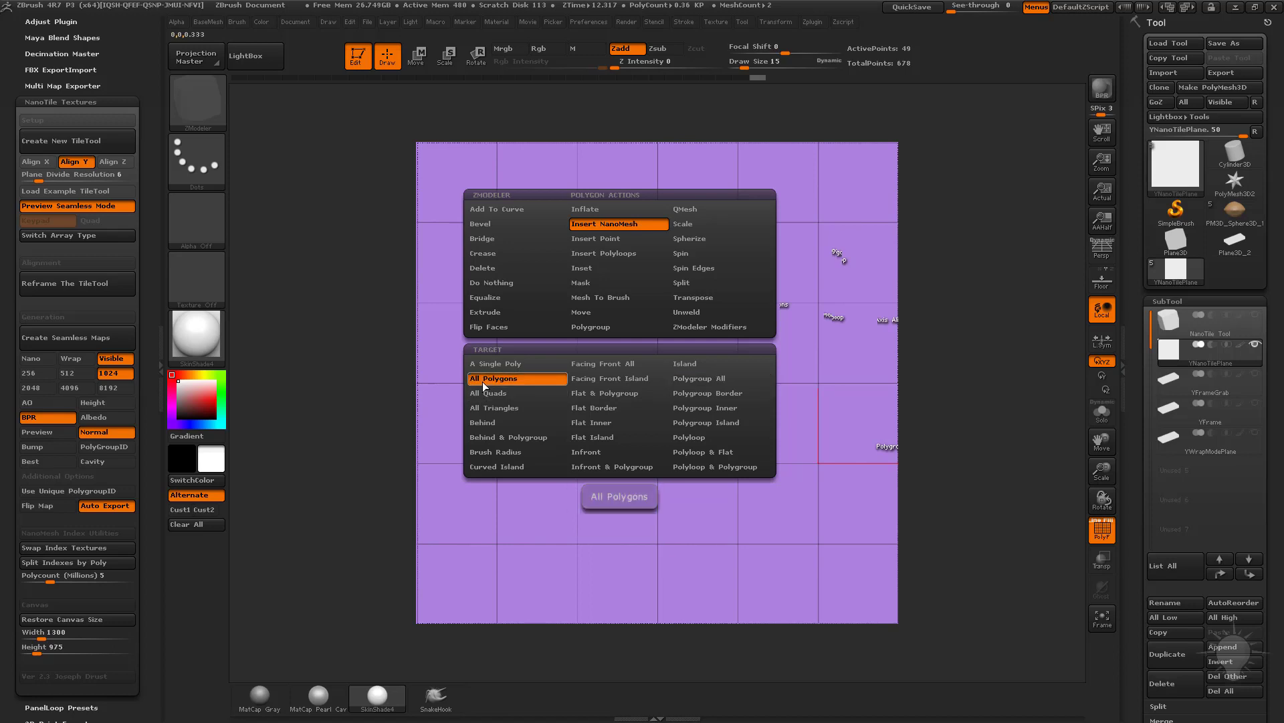
{"action": "key", "text": "space"}
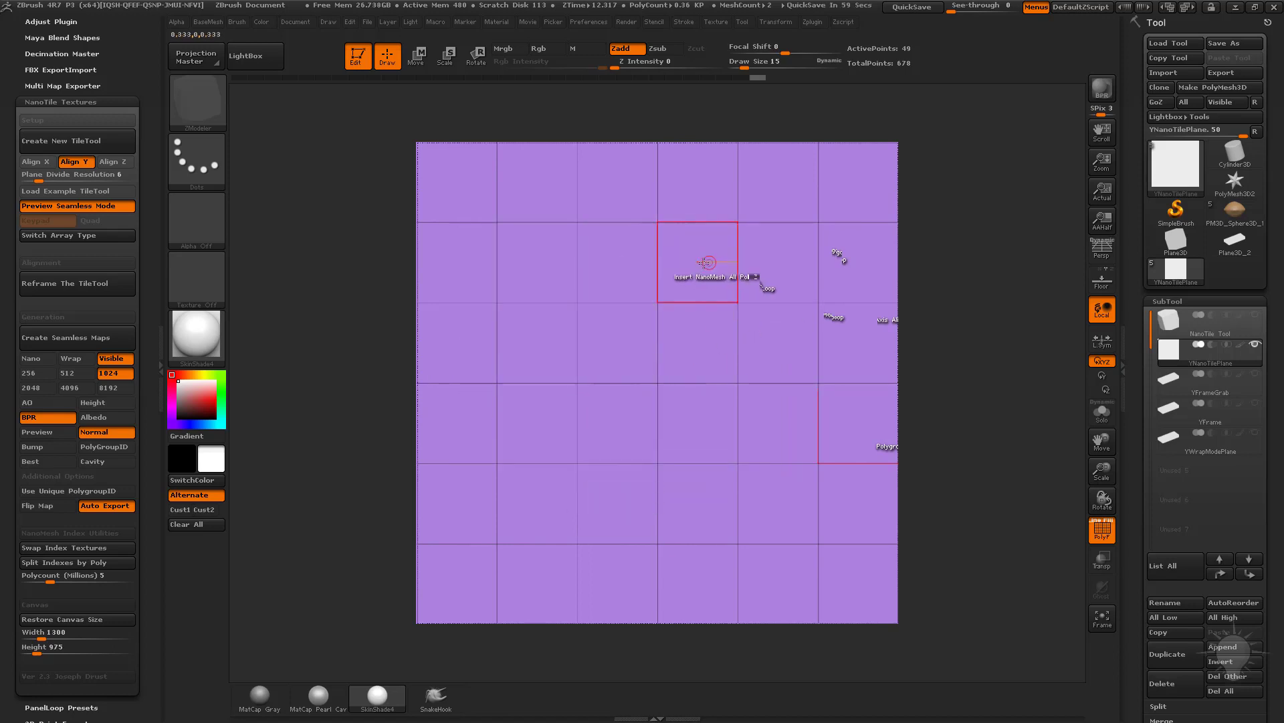
{"action": "left_click_drag", "start_coordinate": [701, 263], "coordinate": [711, 289]}
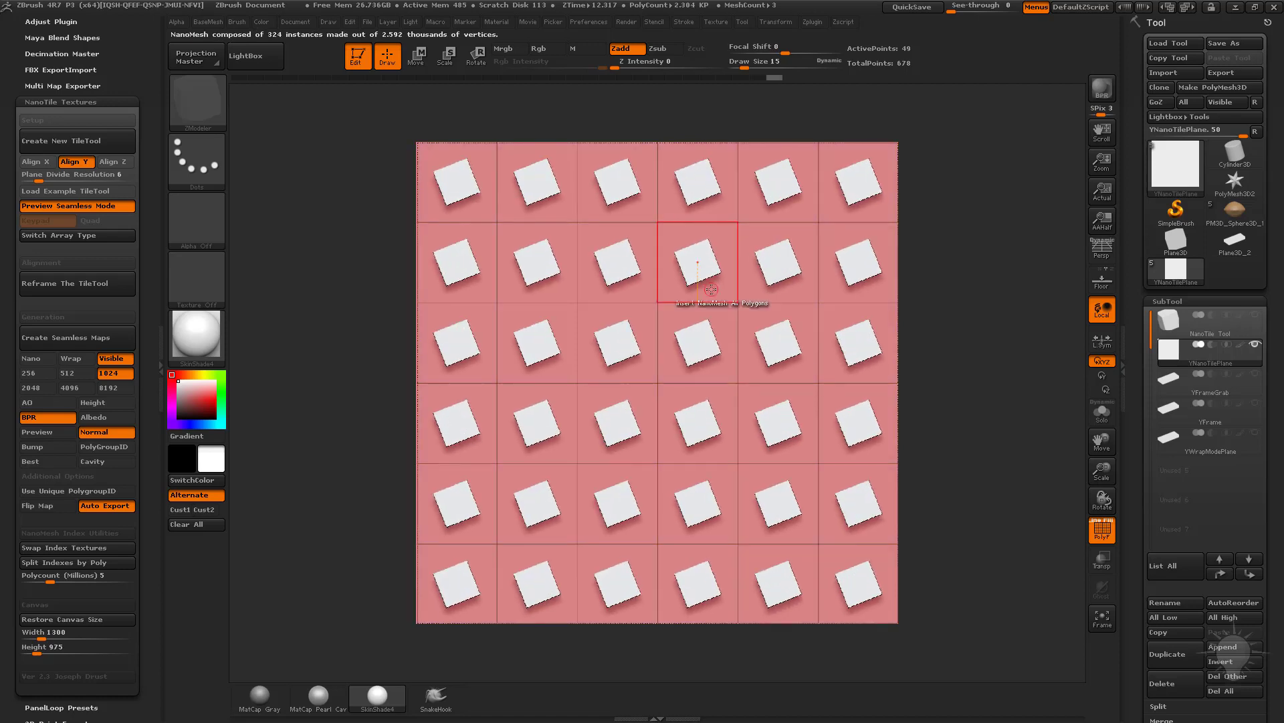
{"action": "key", "text": "ctrl+z"}
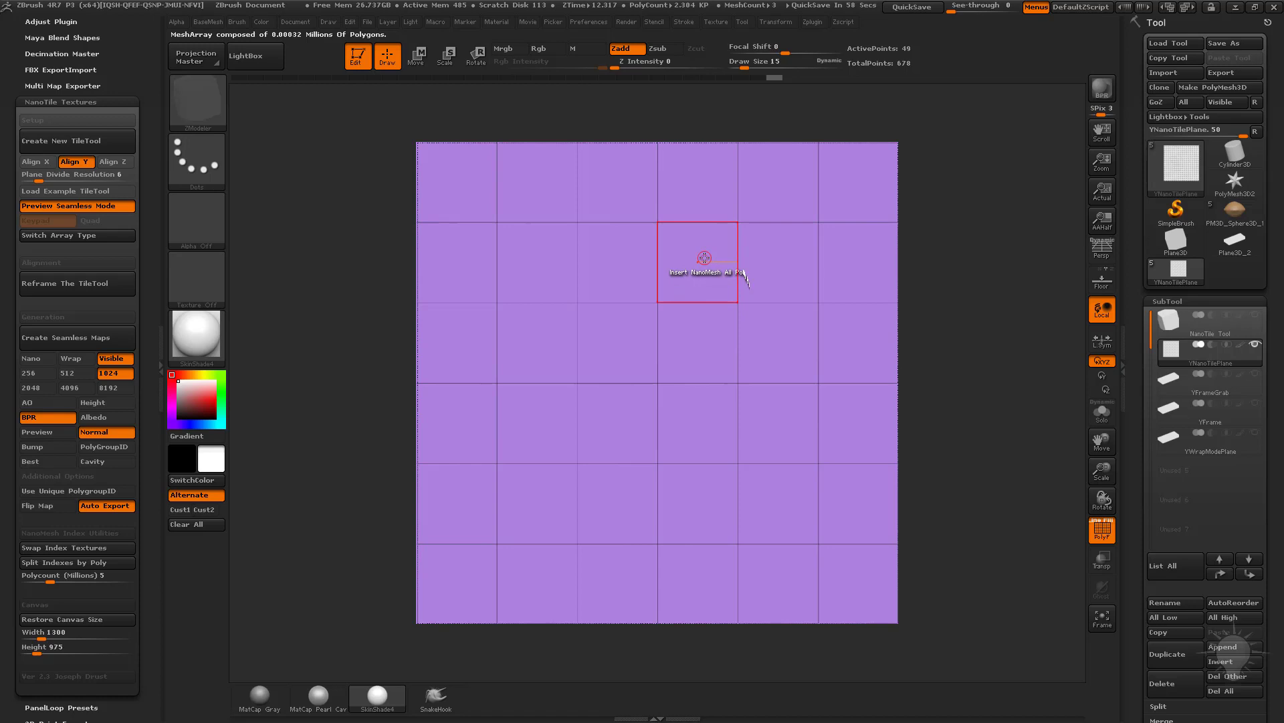
Insert PM3D_Sphere3D_1 as a NanoMesh on every tile, giving 324 seed instances.
{"action": "key", "text": "m"}
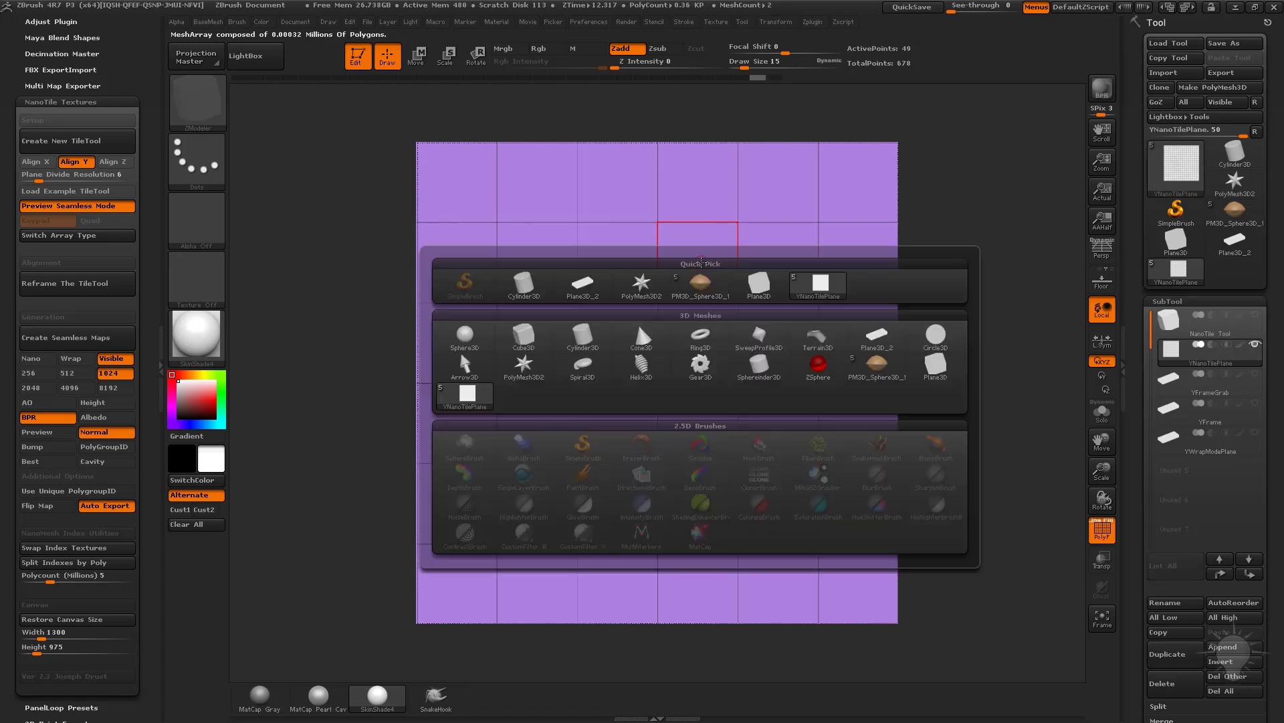
{"action": "mouse_move", "coordinate": [694, 293]}
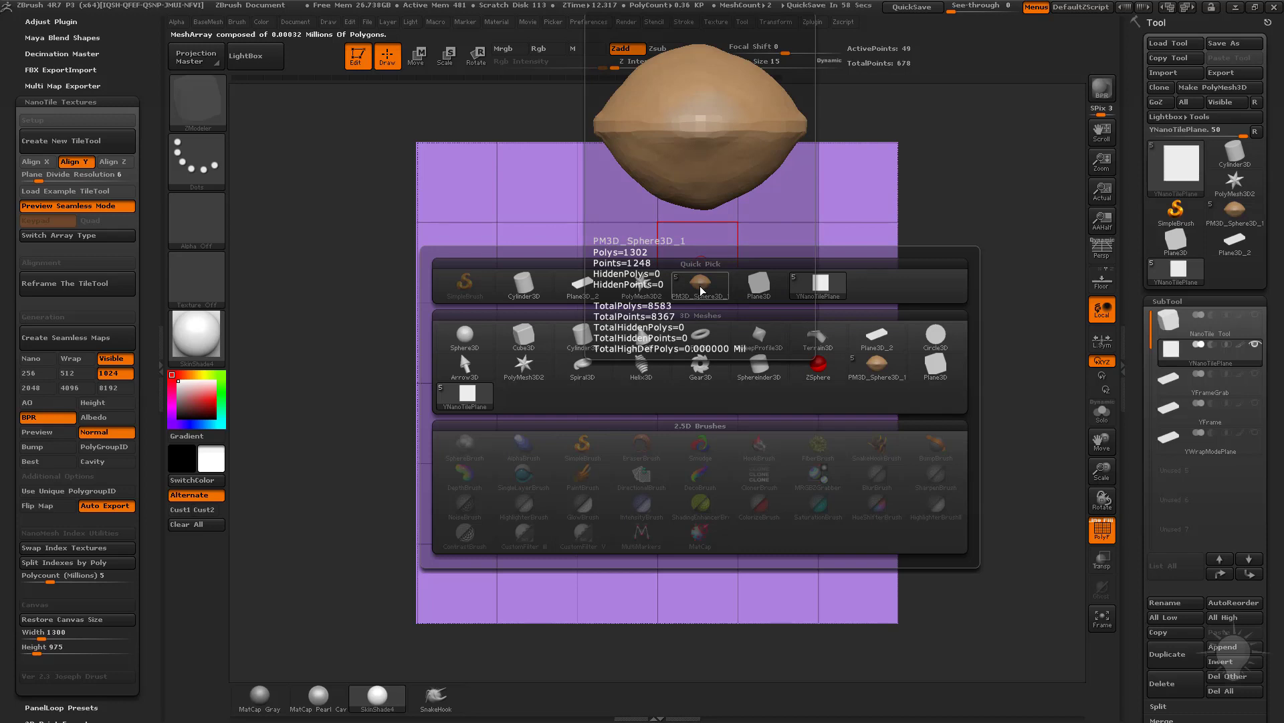
{"action": "left_click", "coordinate": [699, 286]}
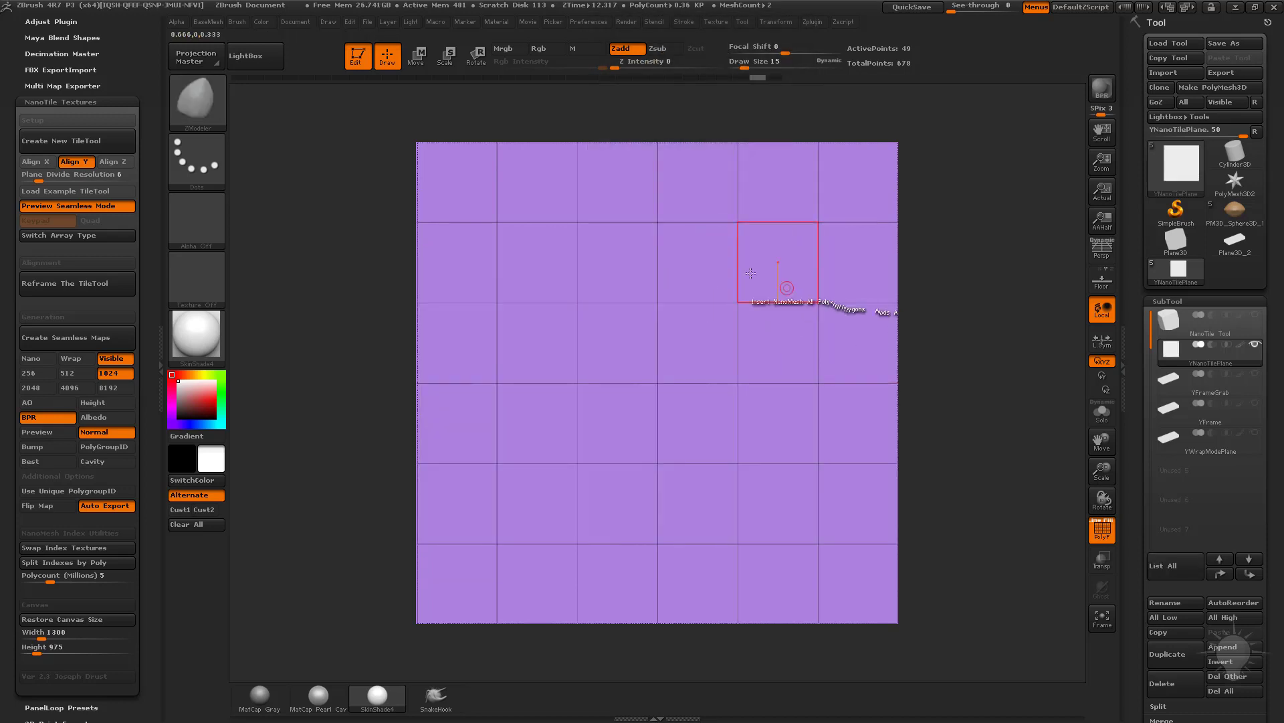
{"action": "left_click_drag", "start_coordinate": [693, 262], "coordinate": [718, 287]}
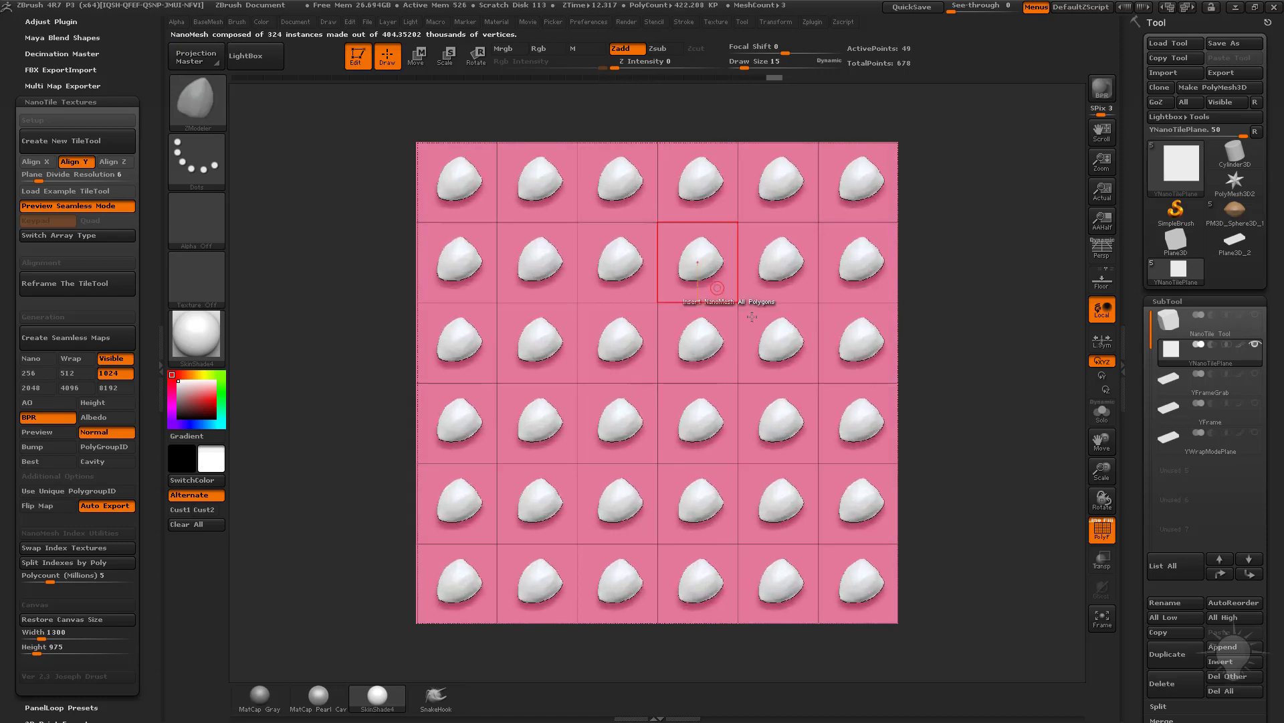
{"action": "left_click_drag", "start_coordinate": [1143, 451], "coordinate": [1144, 291]}
Colorize the NanoMesh seeds with their own Mesh Material colour.
{"action": "key", "text": "shift"}
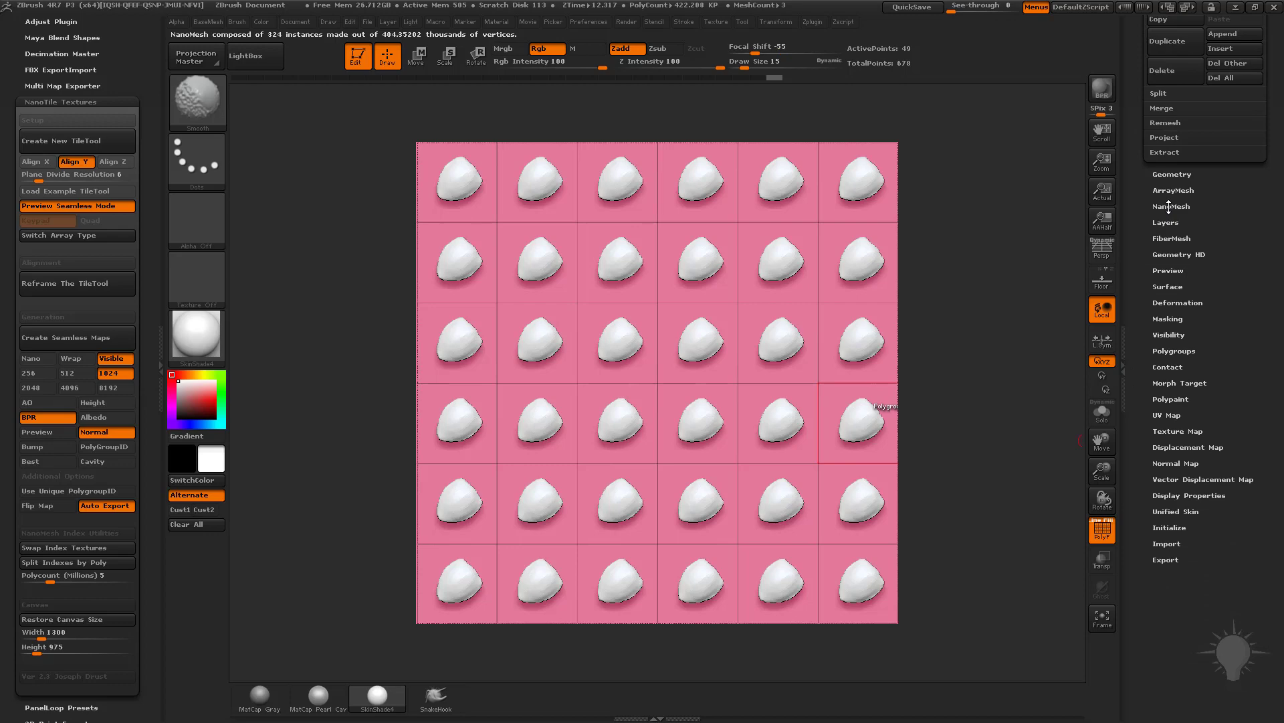
{"action": "left_click", "coordinate": [1170, 206]}
{"action": "left_click_drag", "start_coordinate": [1137, 424], "coordinate": [1137, 363]}
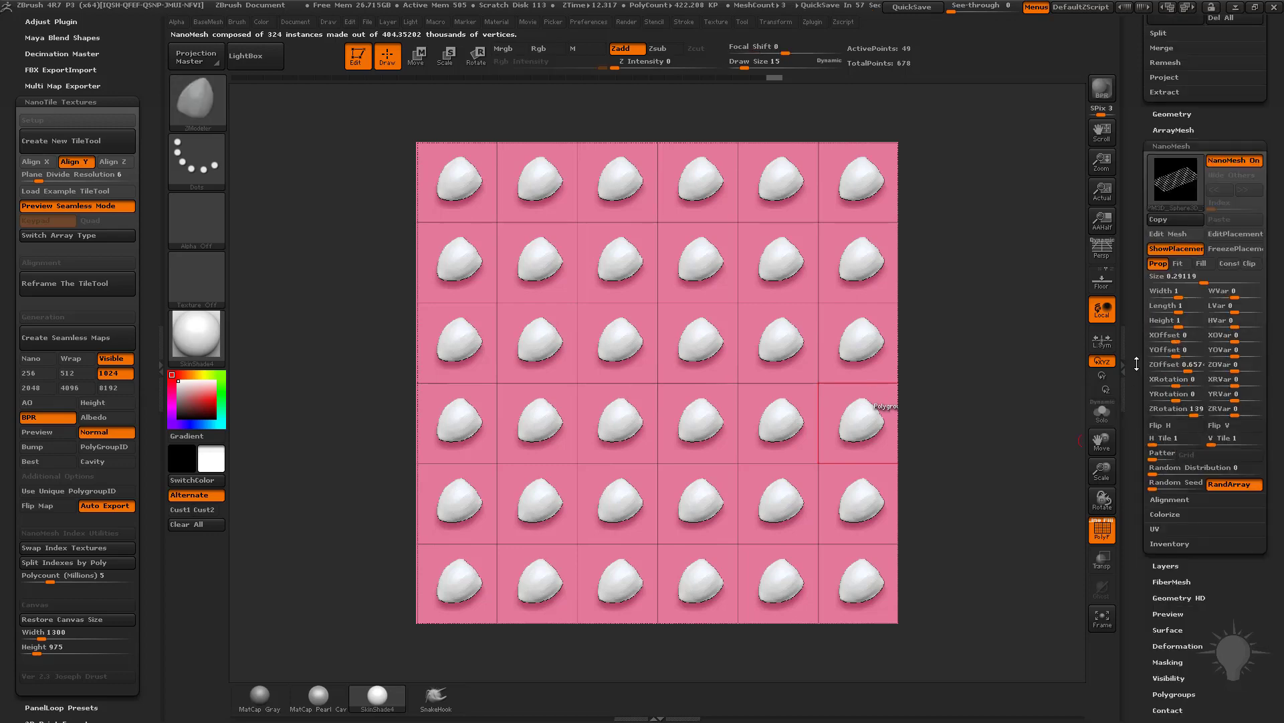
{"action": "left_click", "coordinate": [1170, 515]}
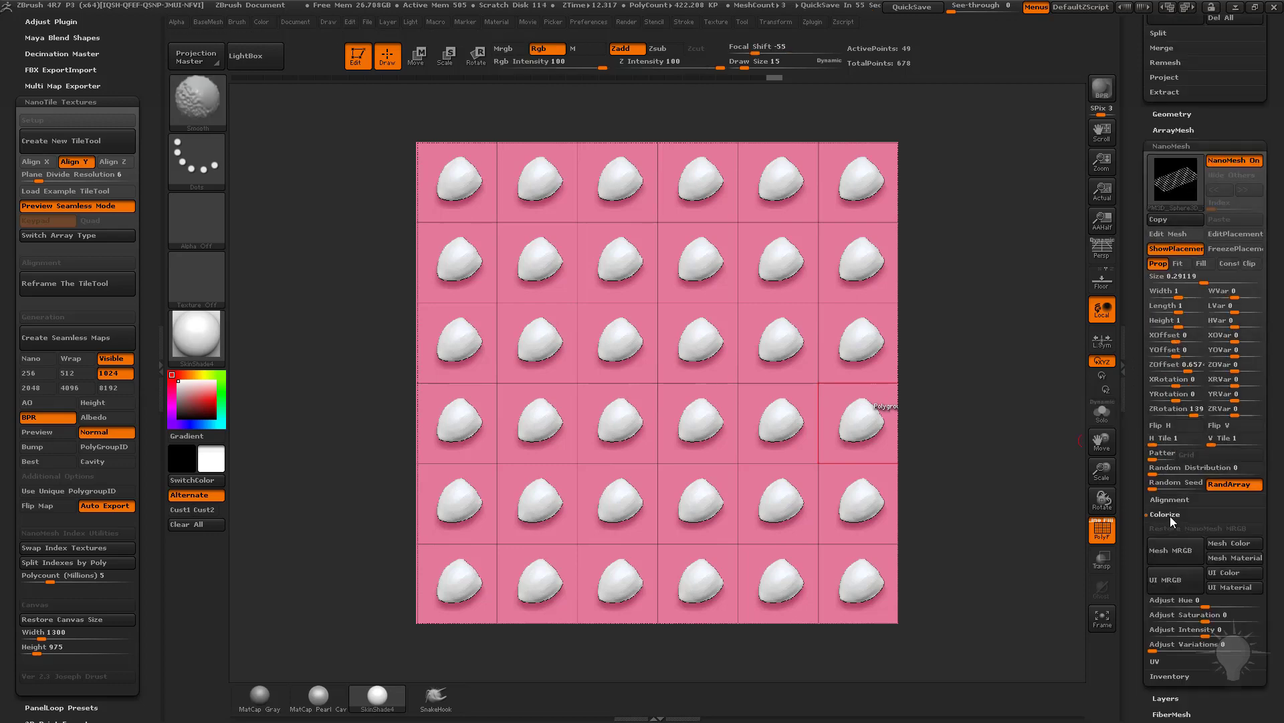
{"action": "left_click", "coordinate": [1240, 556]}
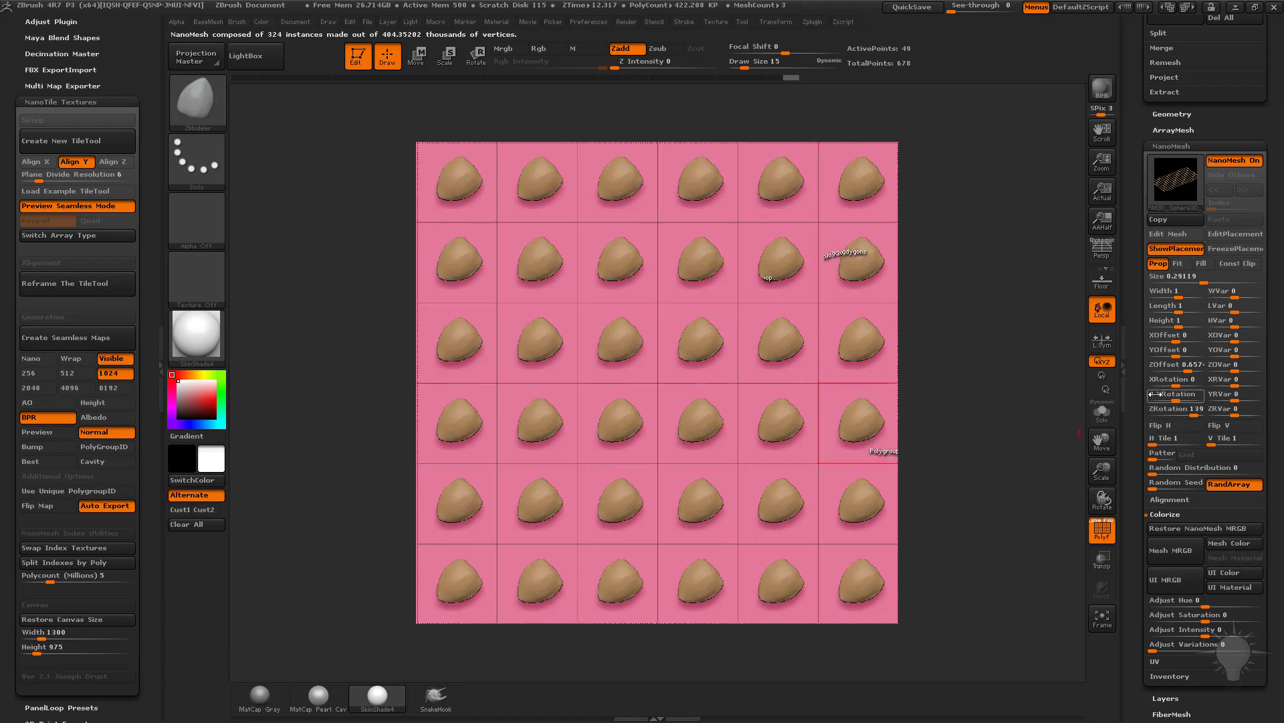
Shrink the seeds to size 0.13721, adjust their offset, and add 100 X/Y/Z rotation variation.
{"action": "left_click", "coordinate": [1198, 279]}
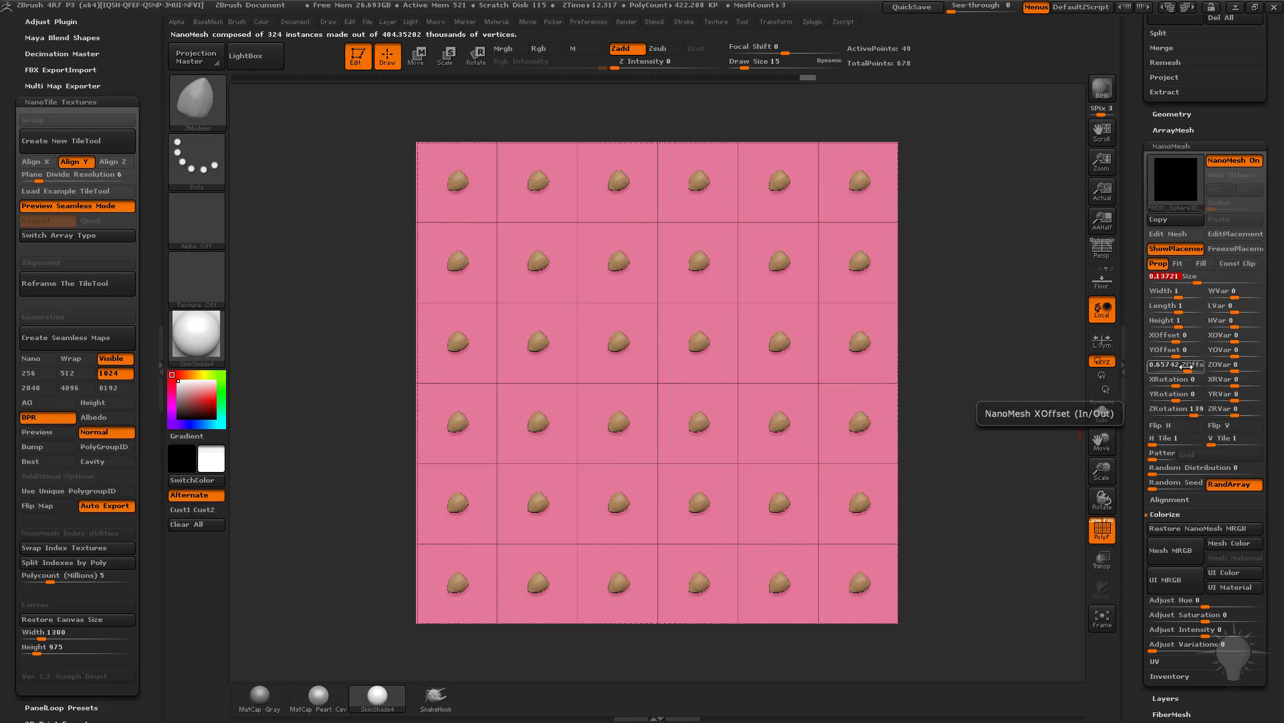
{"action": "left_click_drag", "start_coordinate": [1191, 367], "coordinate": [1203, 412]}
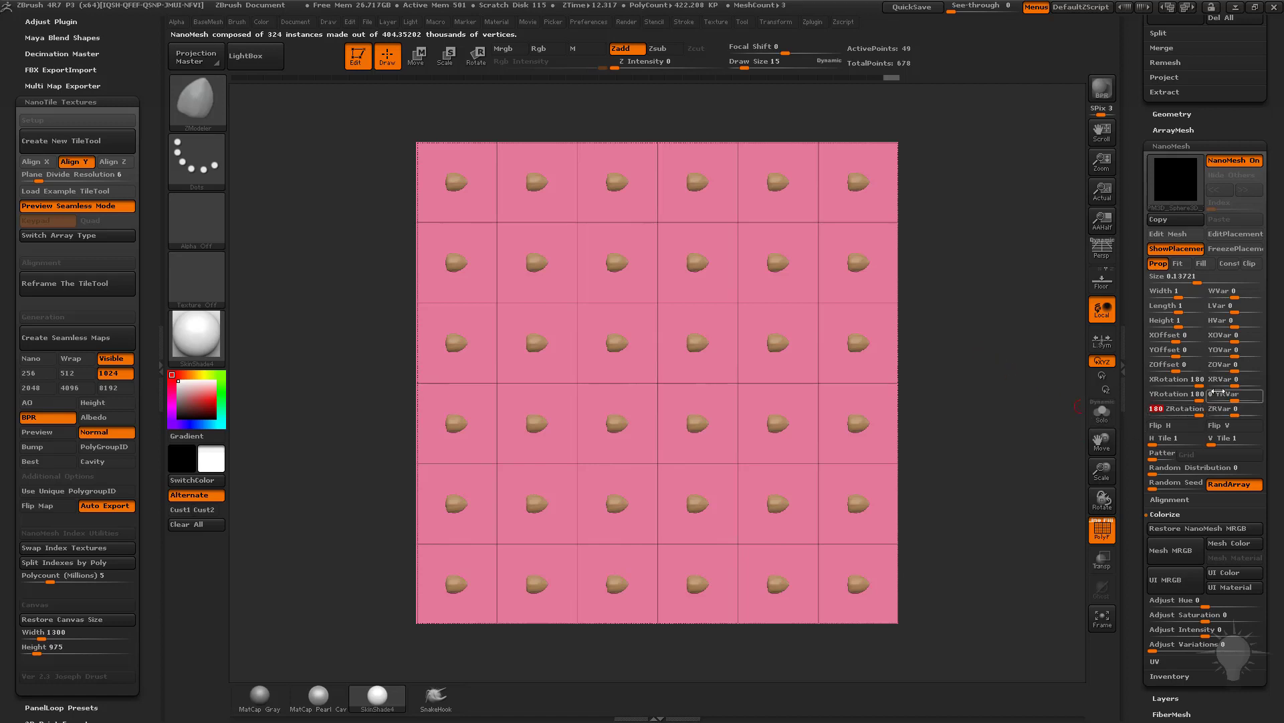
{"action": "left_click_drag", "start_coordinate": [1236, 385], "coordinate": [1270, 413]}
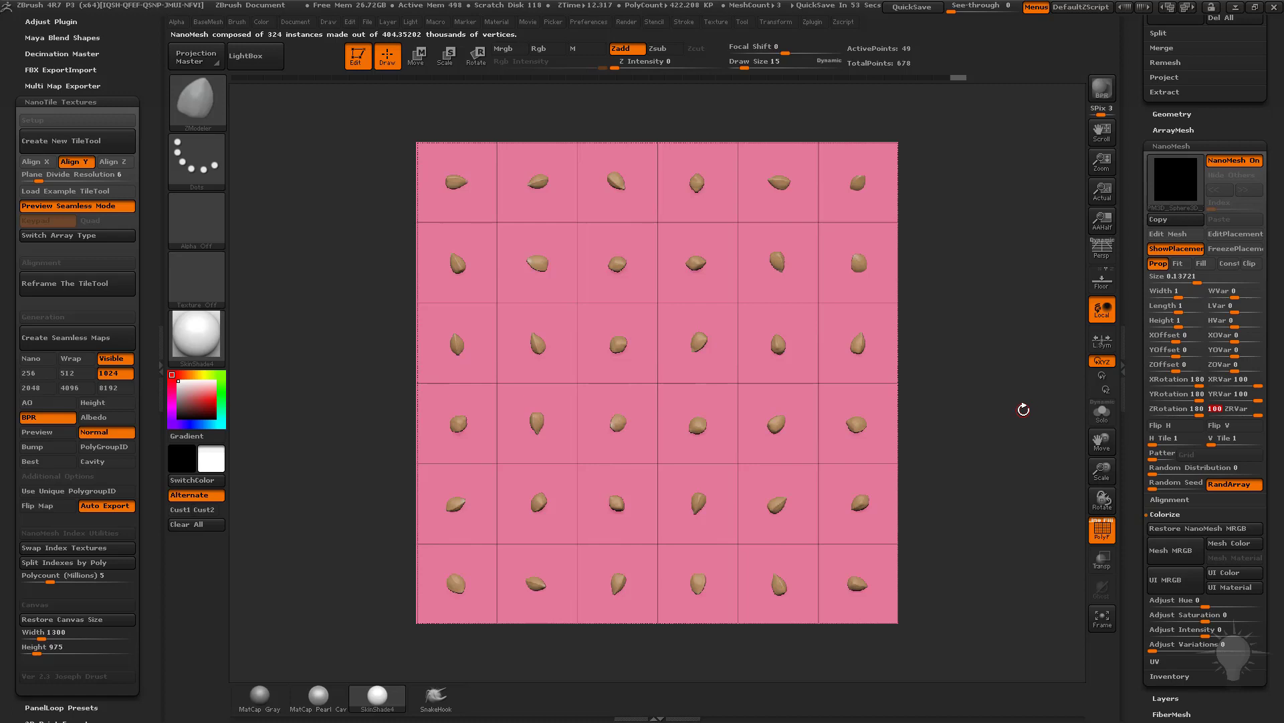
Apply RandArray and raise Random Distribution to about 10.08 for 382 seeds, then load the seed model.
{"action": "left_click", "coordinate": [1230, 484]}
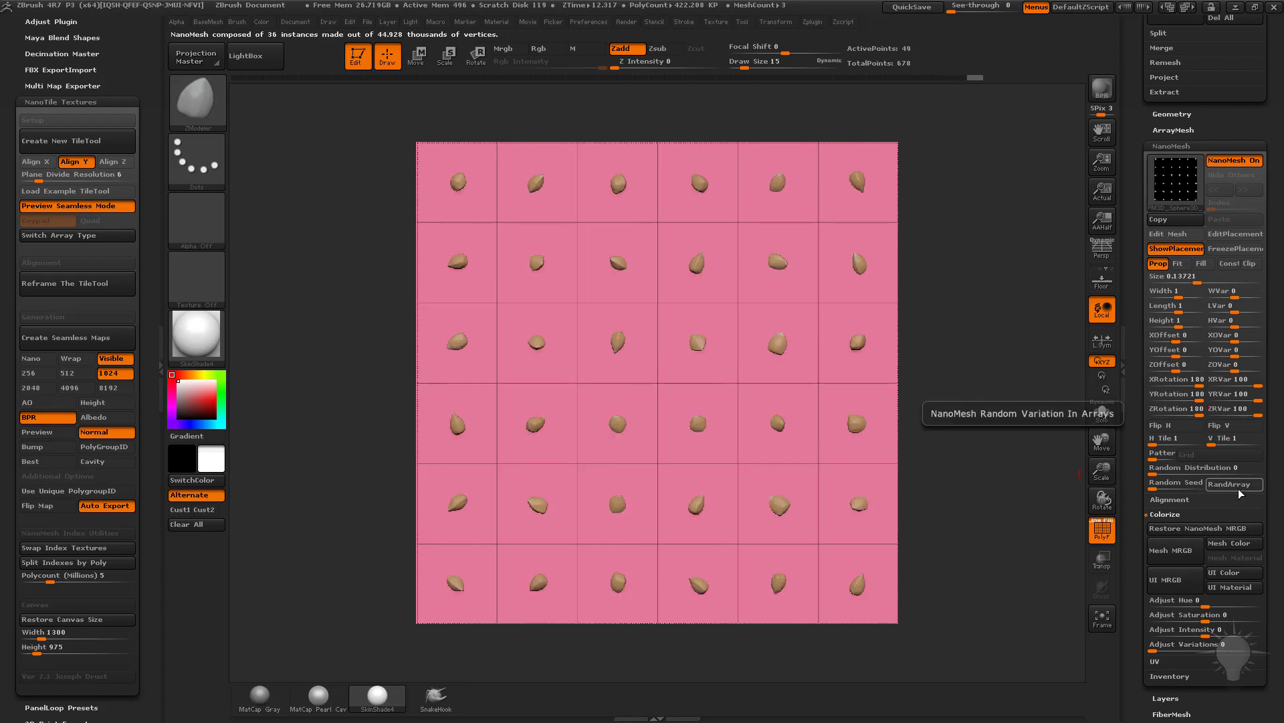
{"action": "left_click_drag", "start_coordinate": [1170, 468], "coordinate": [1182, 473]}
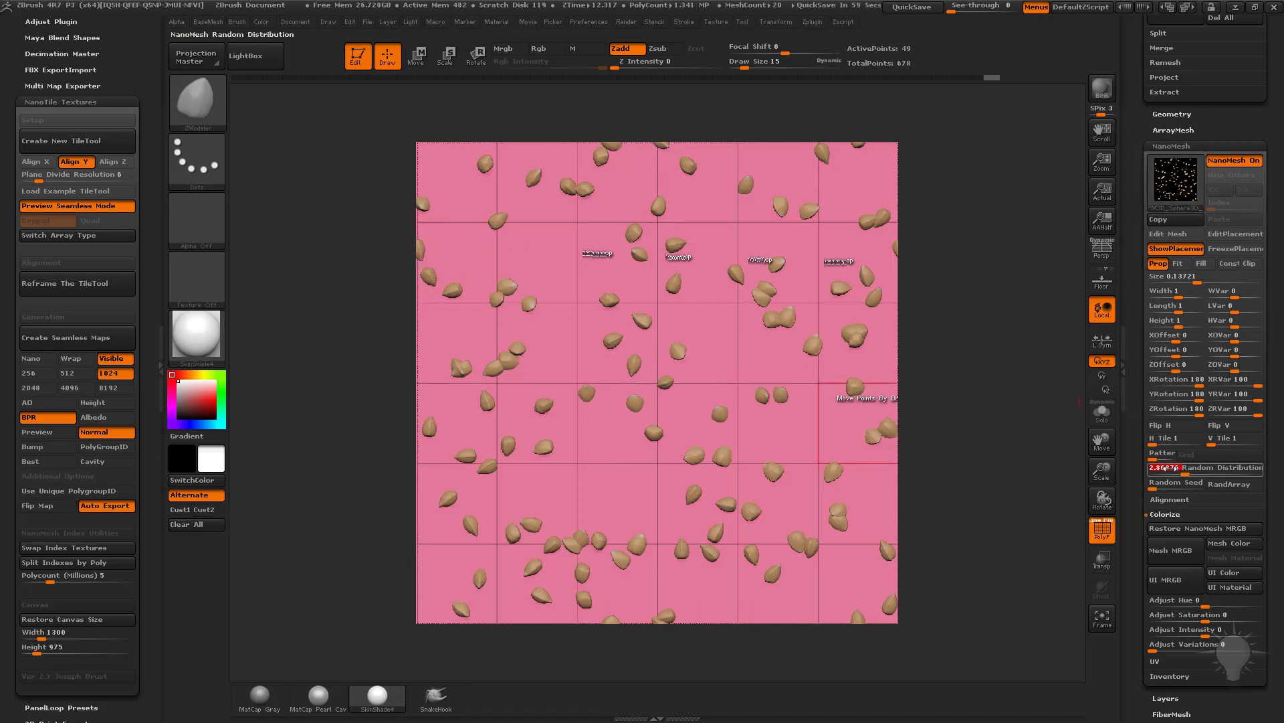
{"action": "left_click_drag", "start_coordinate": [1191, 471], "coordinate": [1195, 520]}
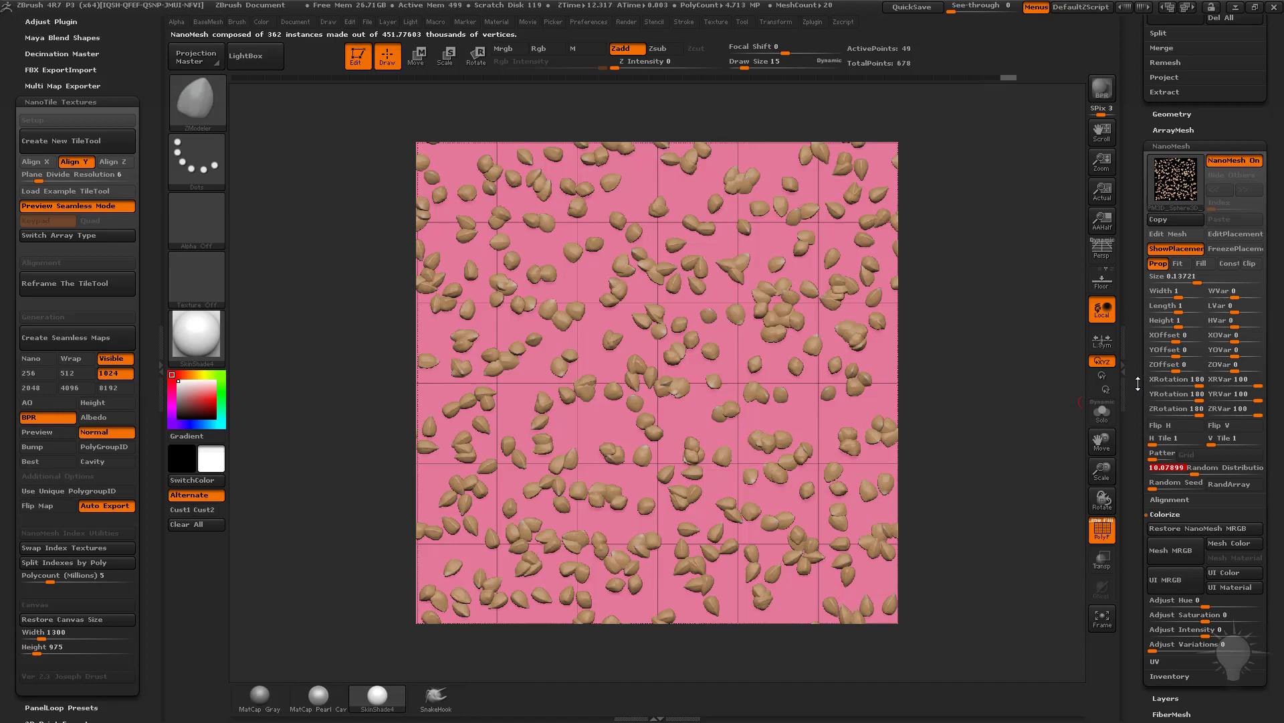
{"action": "left_click_drag", "start_coordinate": [1138, 378], "coordinate": [1184, 563]}
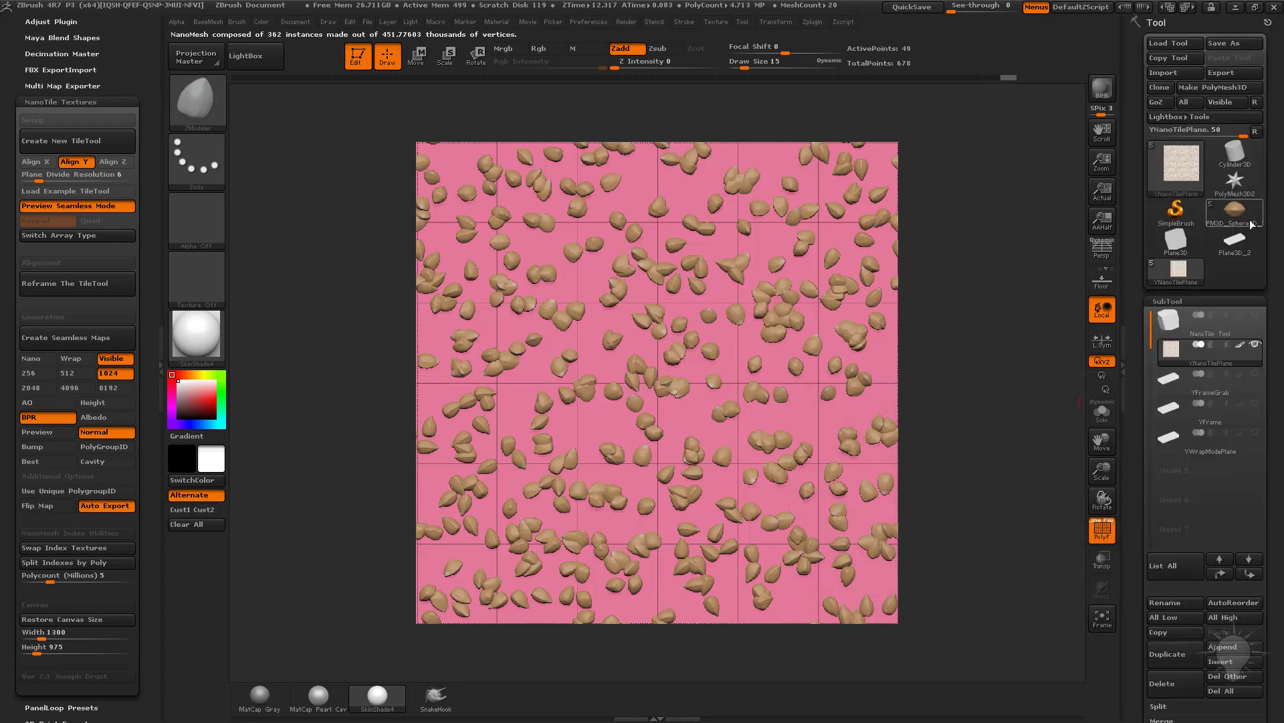
{"action": "left_click", "coordinate": [1230, 214]}
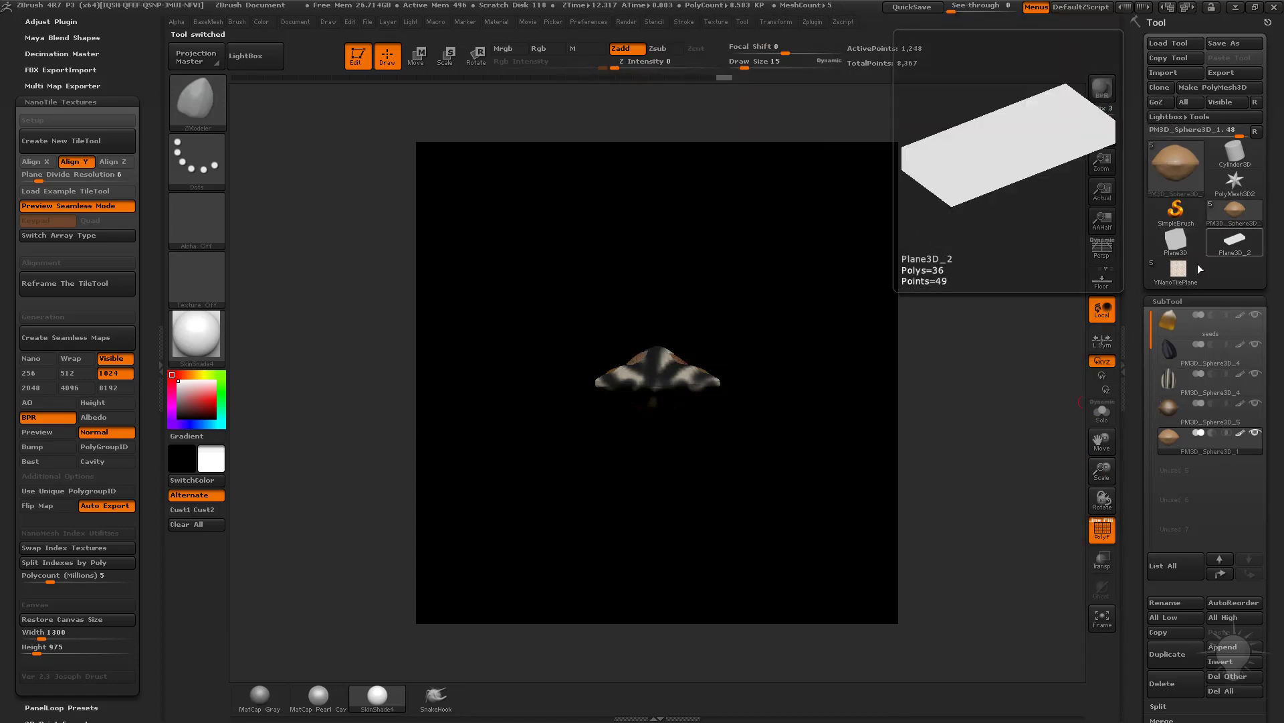
Insert the PM3D_Sphere3D_5 seed as a second NanoMesh layer on the tile plane.
{"action": "mouse_move", "coordinate": [1199, 269]}
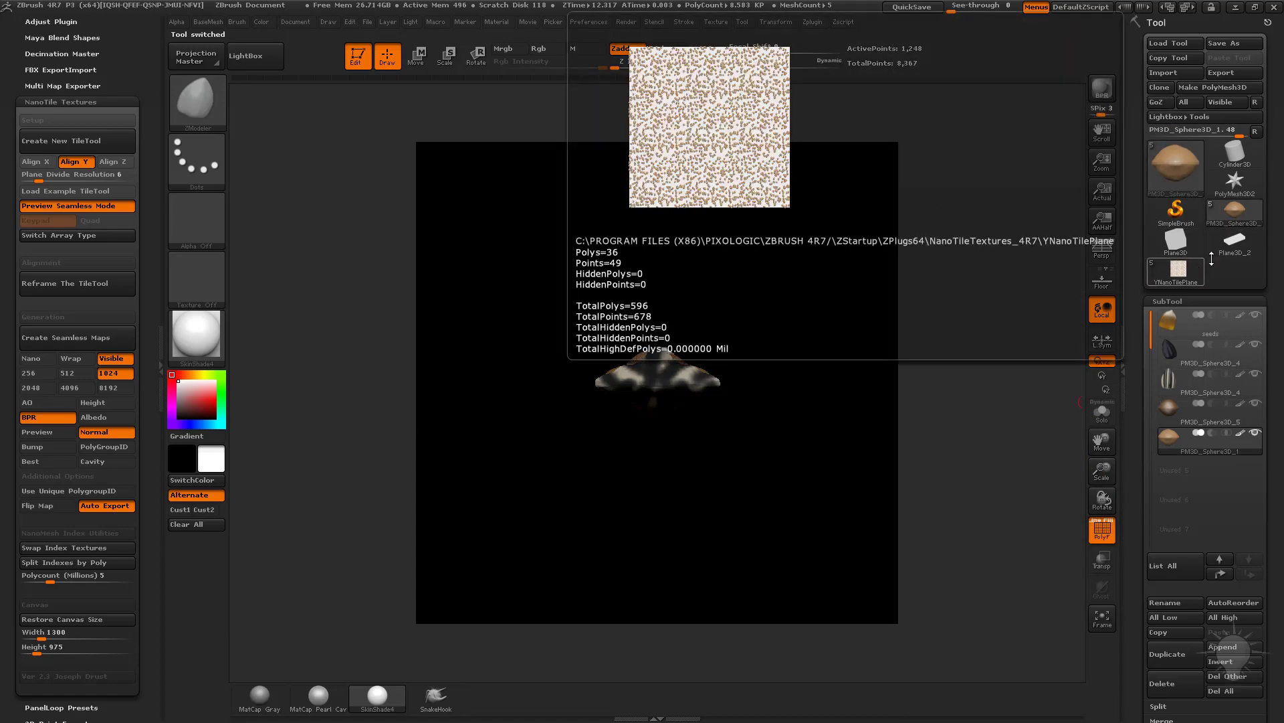
{"action": "mouse_move", "coordinate": [1232, 212]}
{"action": "left_click", "coordinate": [1210, 421]}
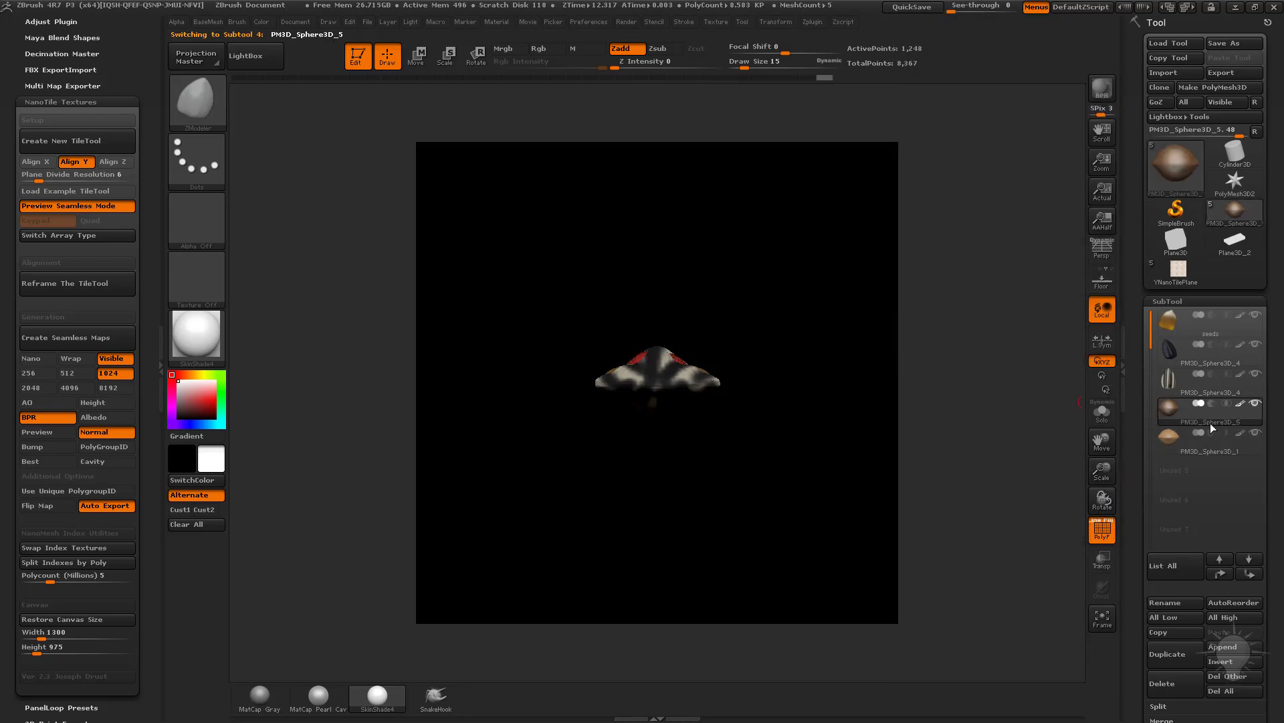
{"action": "mouse_move", "coordinate": [1215, 421]}
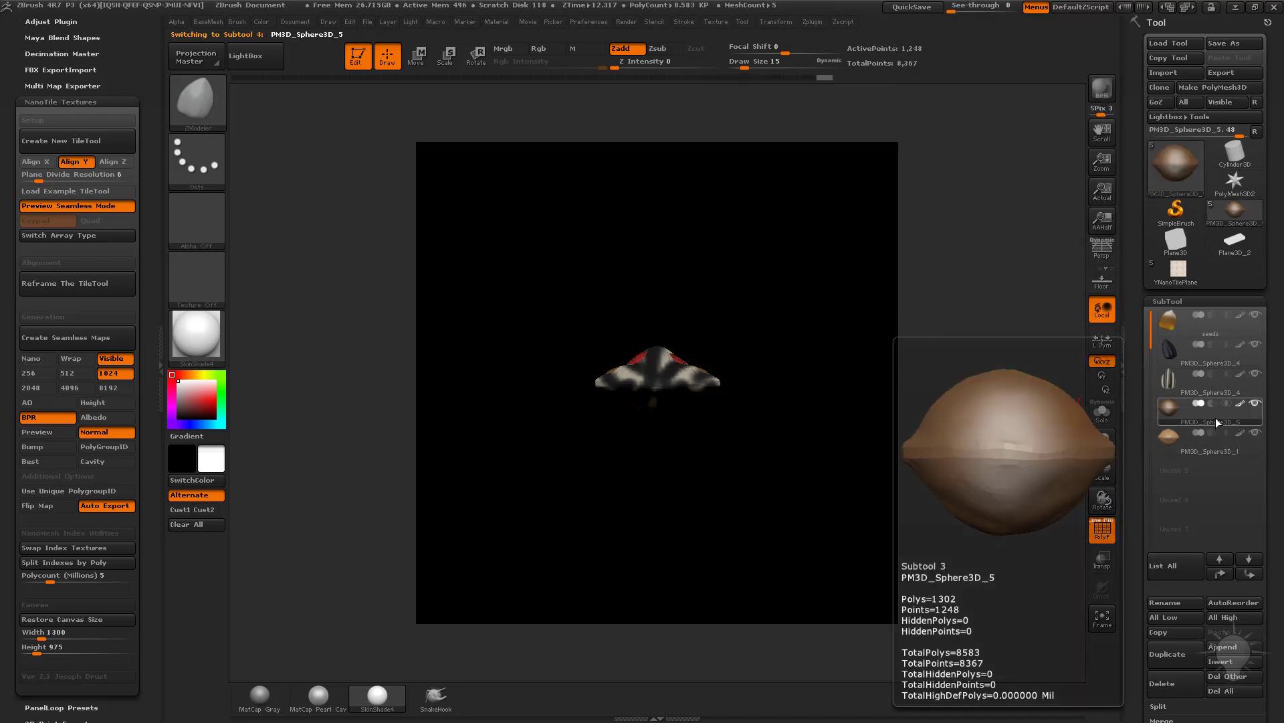
{"action": "left_click", "coordinate": [1178, 269]}
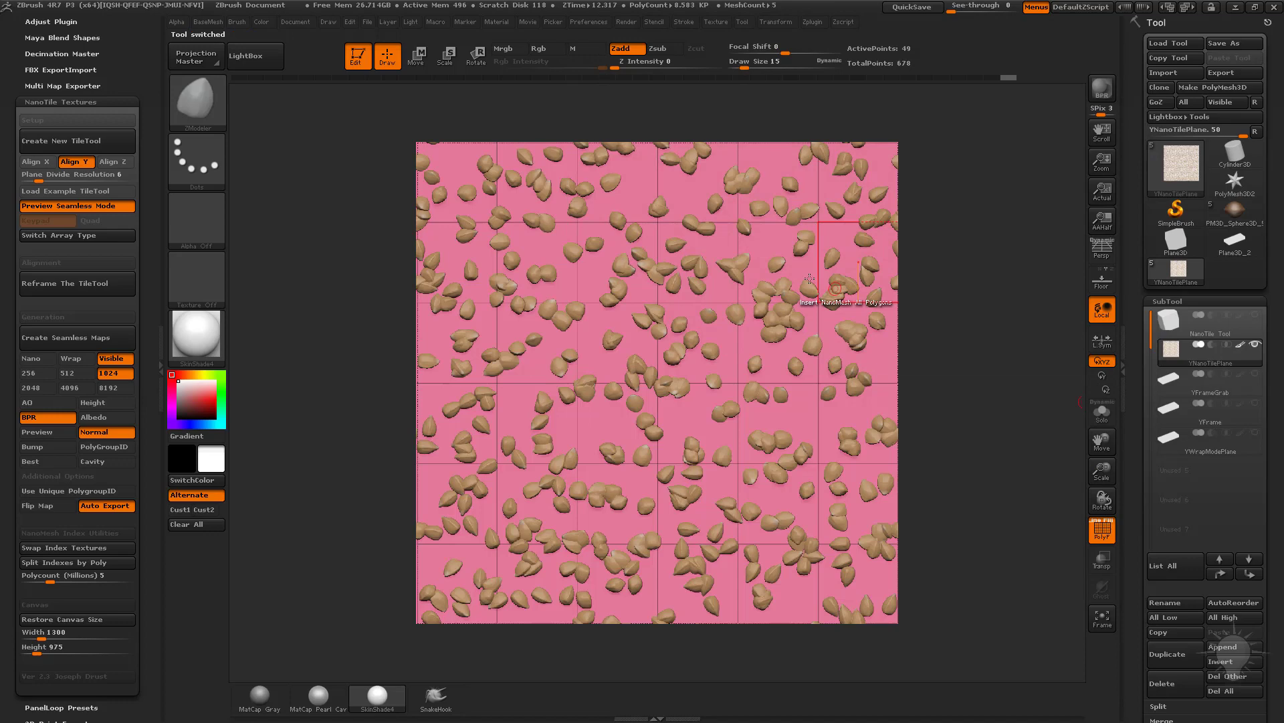
{"action": "key", "text": "m"}
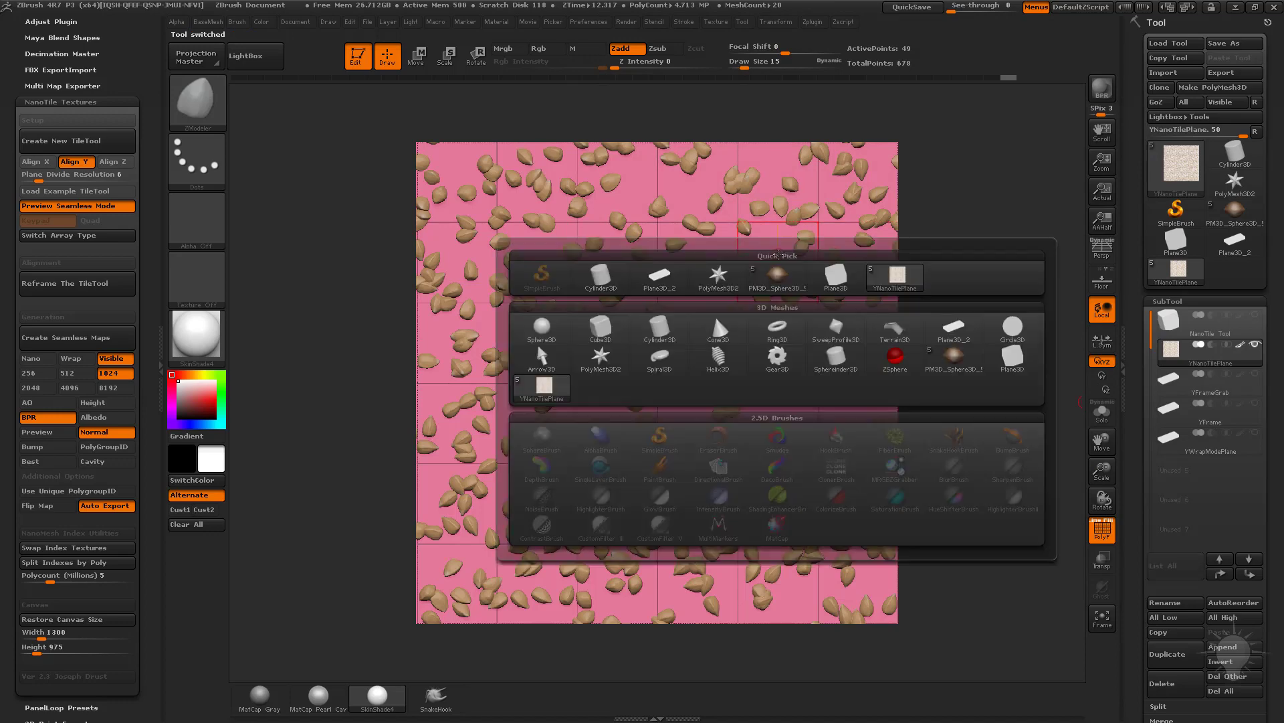
{"action": "left_click", "coordinate": [781, 279]}
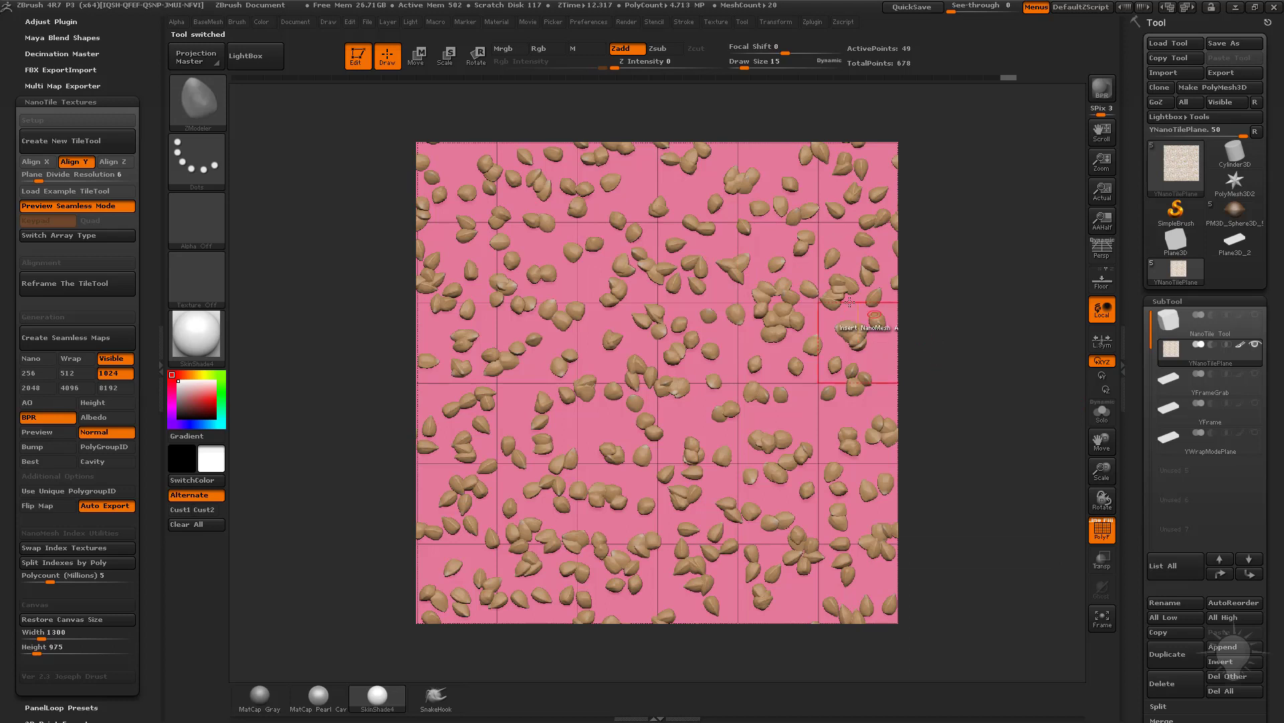
{"action": "left_click_drag", "start_coordinate": [770, 271], "coordinate": [787, 262]}
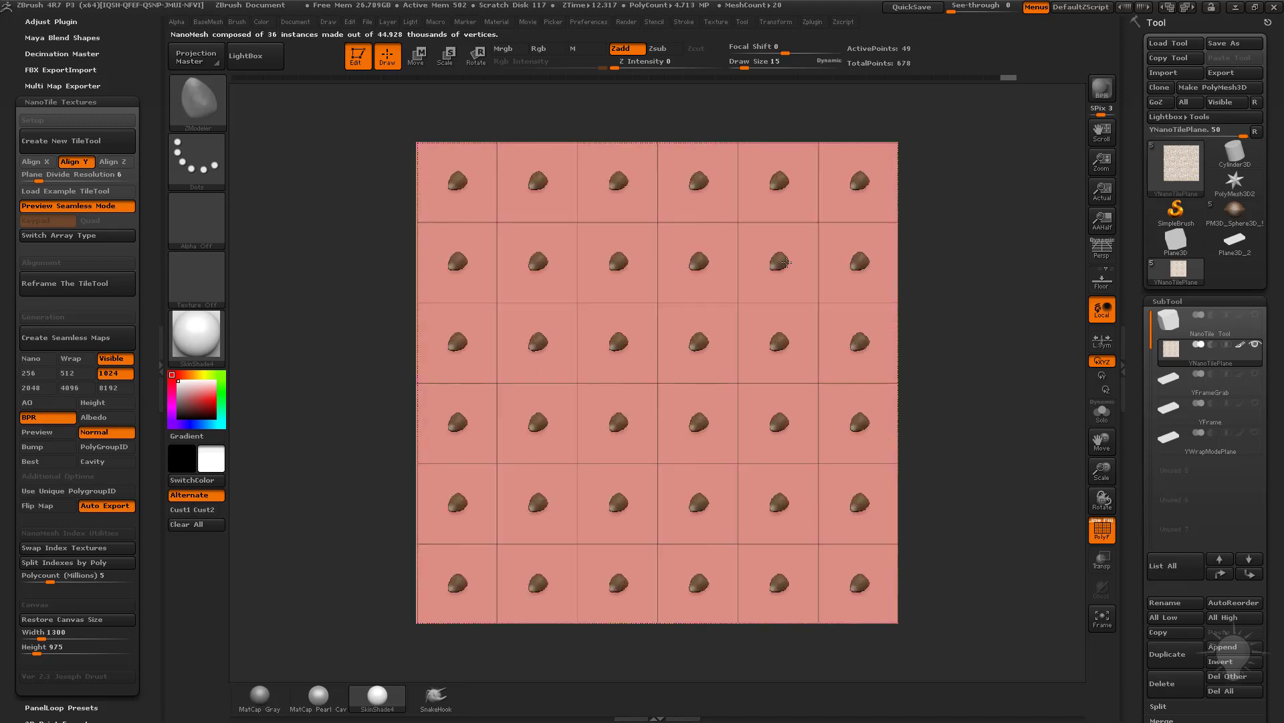
{"action": "left_click", "coordinate": [786, 262]}
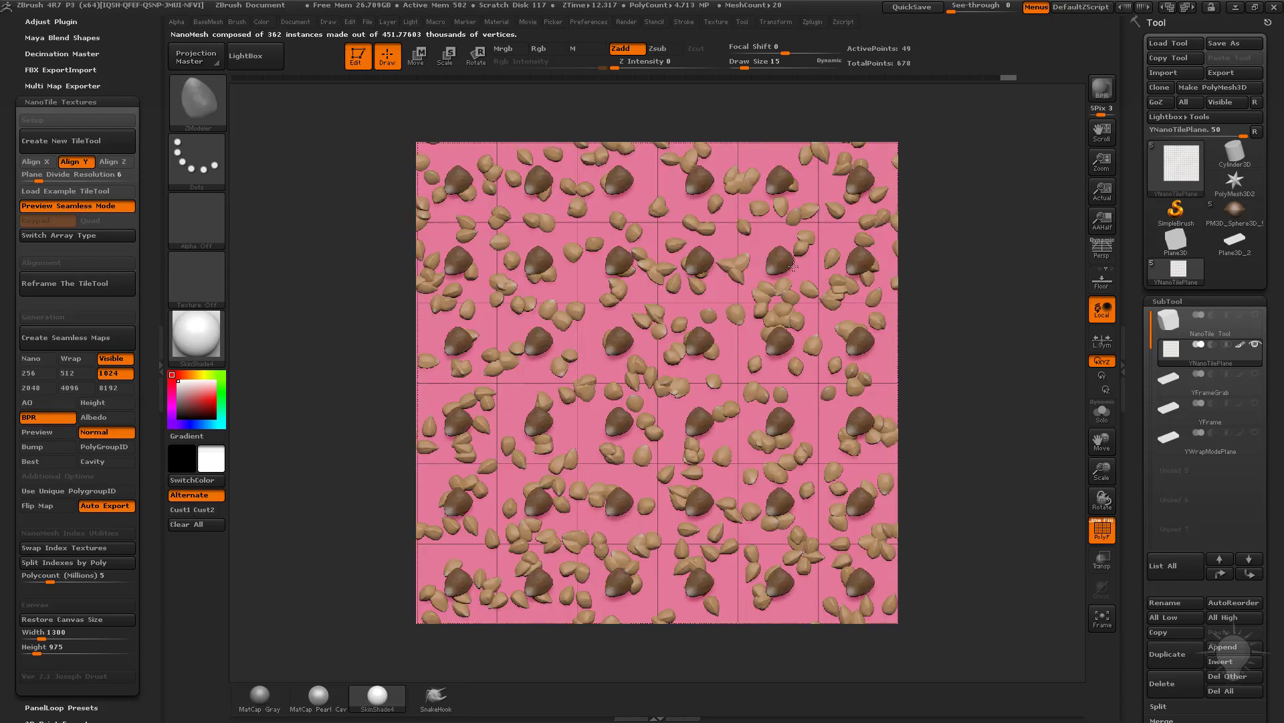
{"action": "left_click_drag", "start_coordinate": [1143, 481], "coordinate": [1132, 317]}
Copy NanoMesh Index 0's placement settings and paste them onto Index 1.
{"action": "left_click_drag", "start_coordinate": [1243, 231], "coordinate": [1204, 232]}
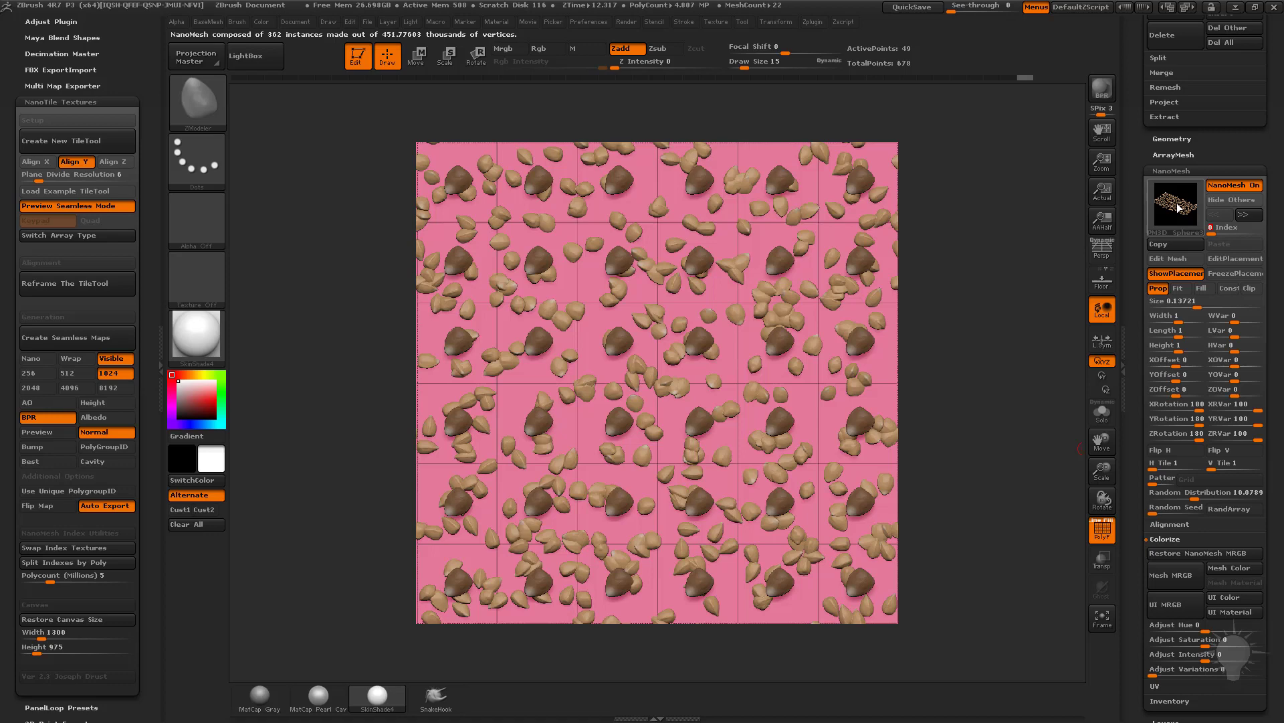
{"action": "mouse_move", "coordinate": [1179, 208]}
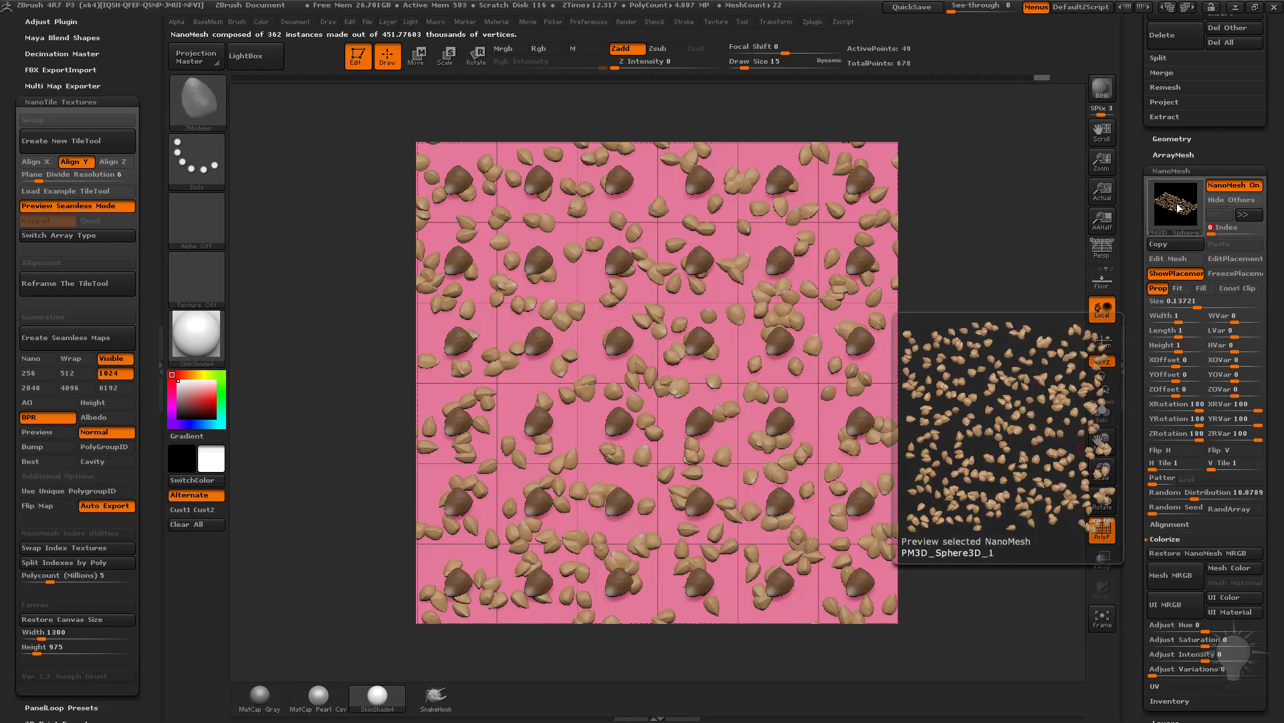
{"action": "left_click", "coordinate": [1243, 214]}
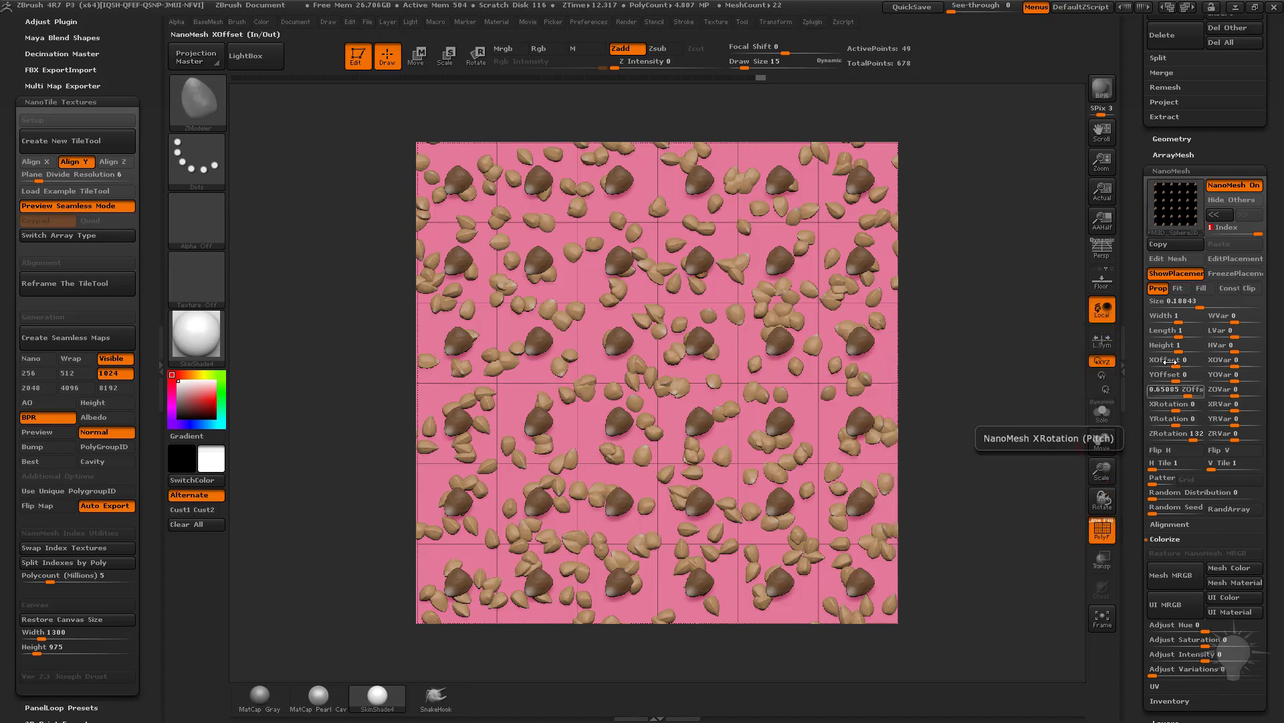
{"action": "left_click", "coordinate": [1216, 214]}
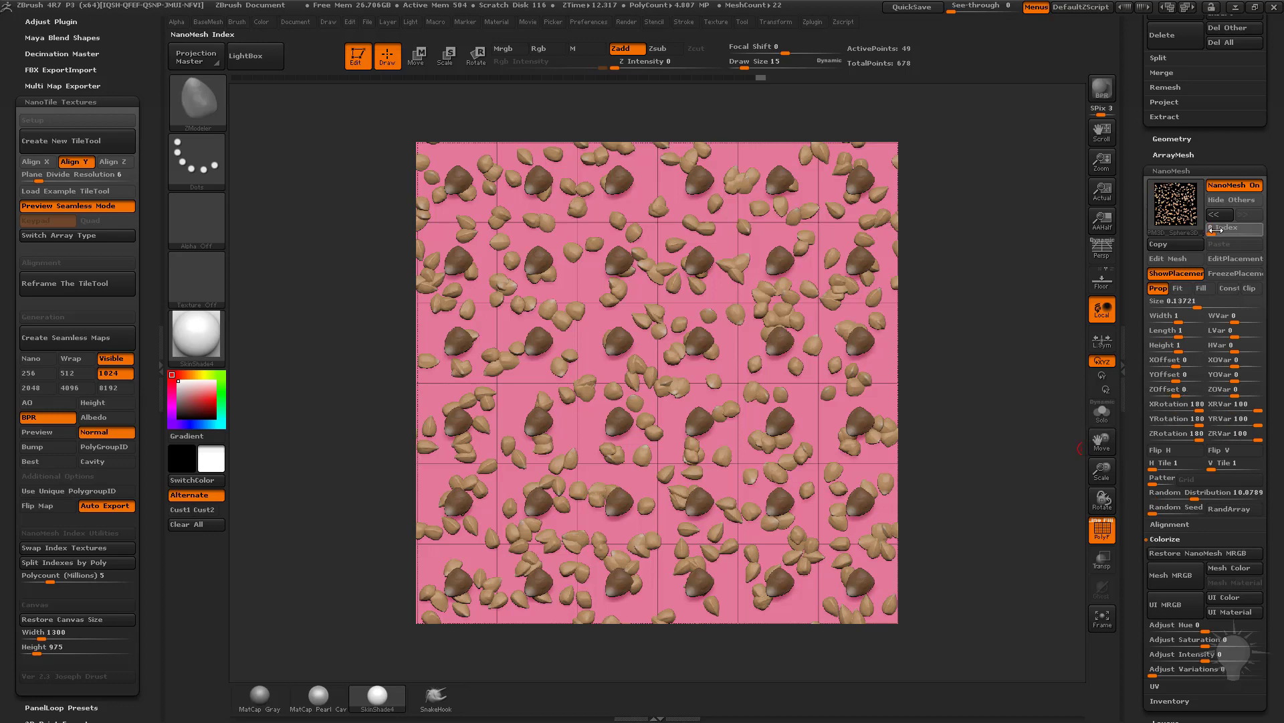
{"action": "left_click", "coordinate": [1186, 245]}
{"action": "left_click", "coordinate": [1243, 214]}
{"action": "left_click", "coordinate": [1236, 245]}
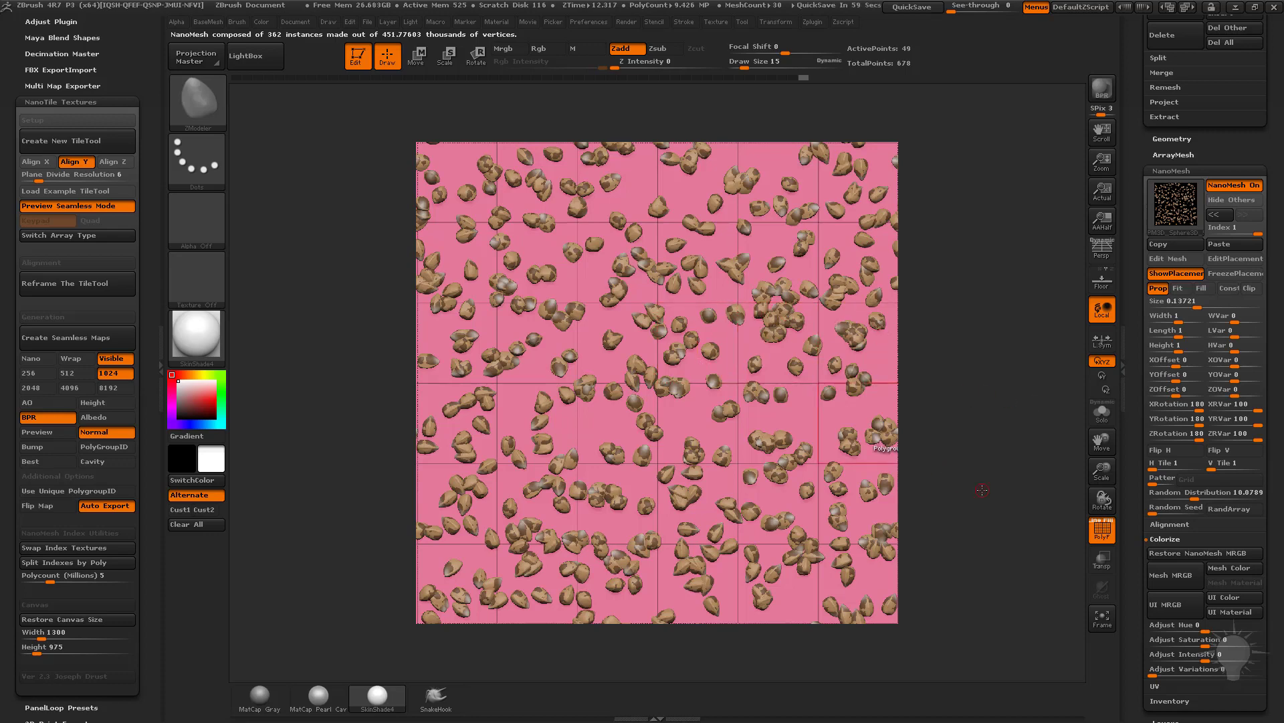
Raise Random Distribution to 15.884 for 571 seed instances and tweak XRotation.
{"action": "left_click_drag", "start_coordinate": [1138, 530], "coordinate": [1010, 599]}
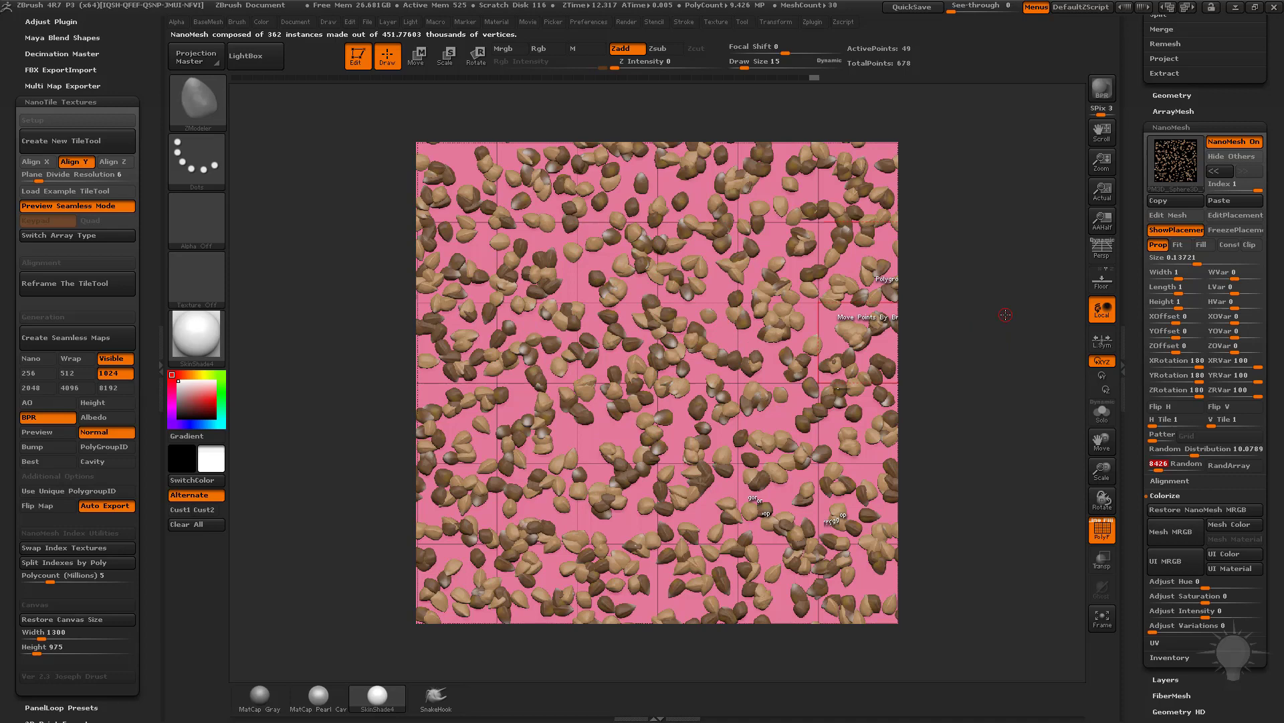
{"action": "left_click_drag", "start_coordinate": [1179, 450], "coordinate": [1199, 451]}
{"action": "left_click_drag", "start_coordinate": [1174, 362], "coordinate": [1261, 366]}
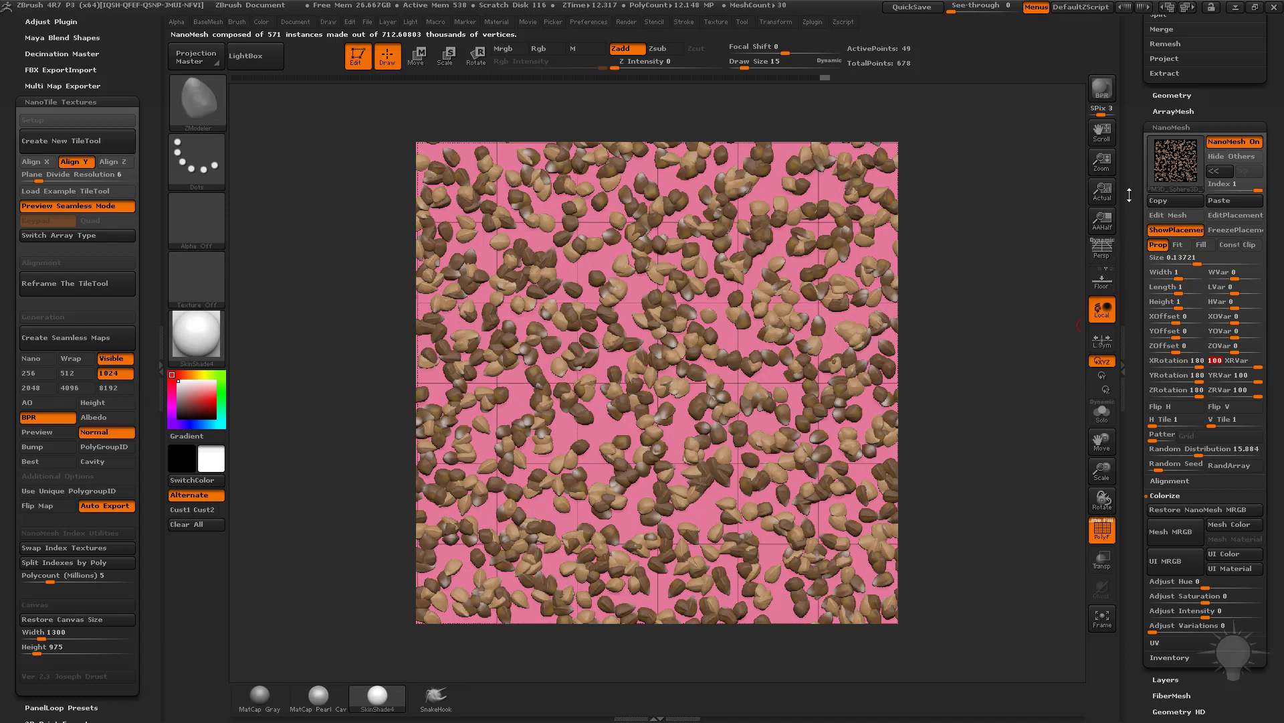
{"action": "left_click_drag", "start_coordinate": [1130, 194], "coordinate": [1137, 386]}
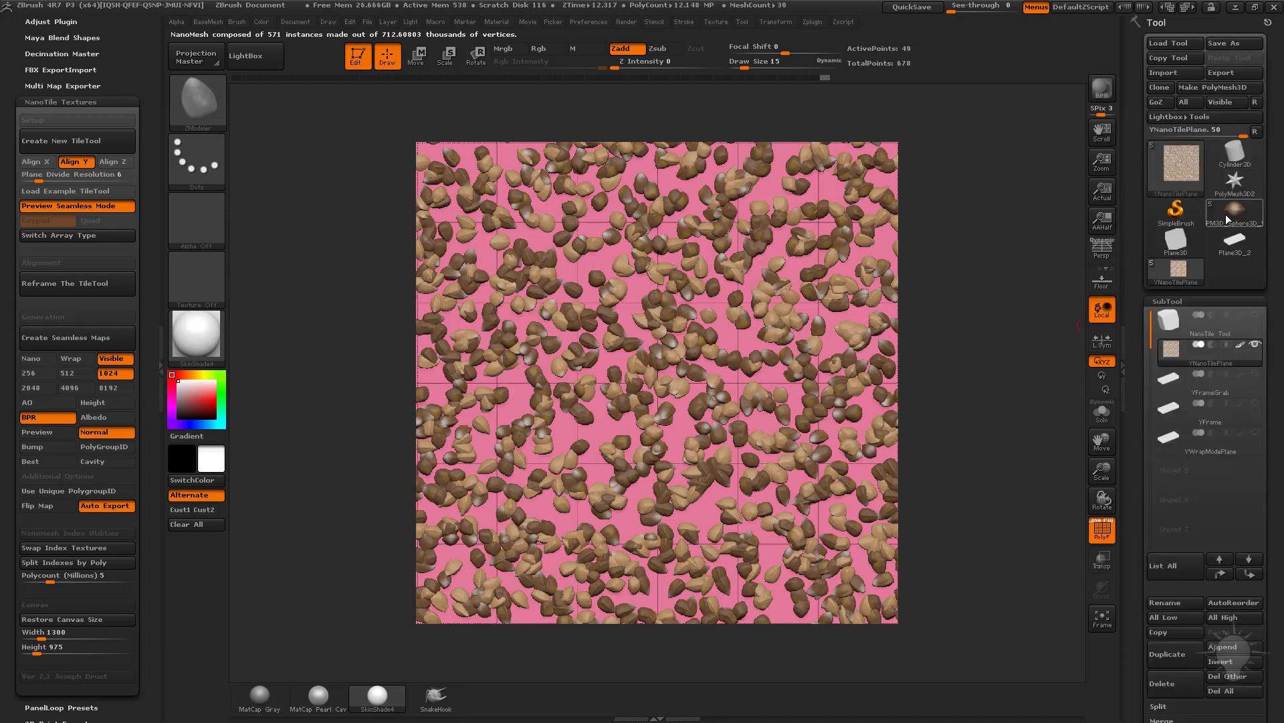
Insert the striped seed mesh as a new NanoMesh on all tile polygons.
{"action": "left_click", "coordinate": [1227, 218]}
{"action": "left_click", "coordinate": [1208, 388]}
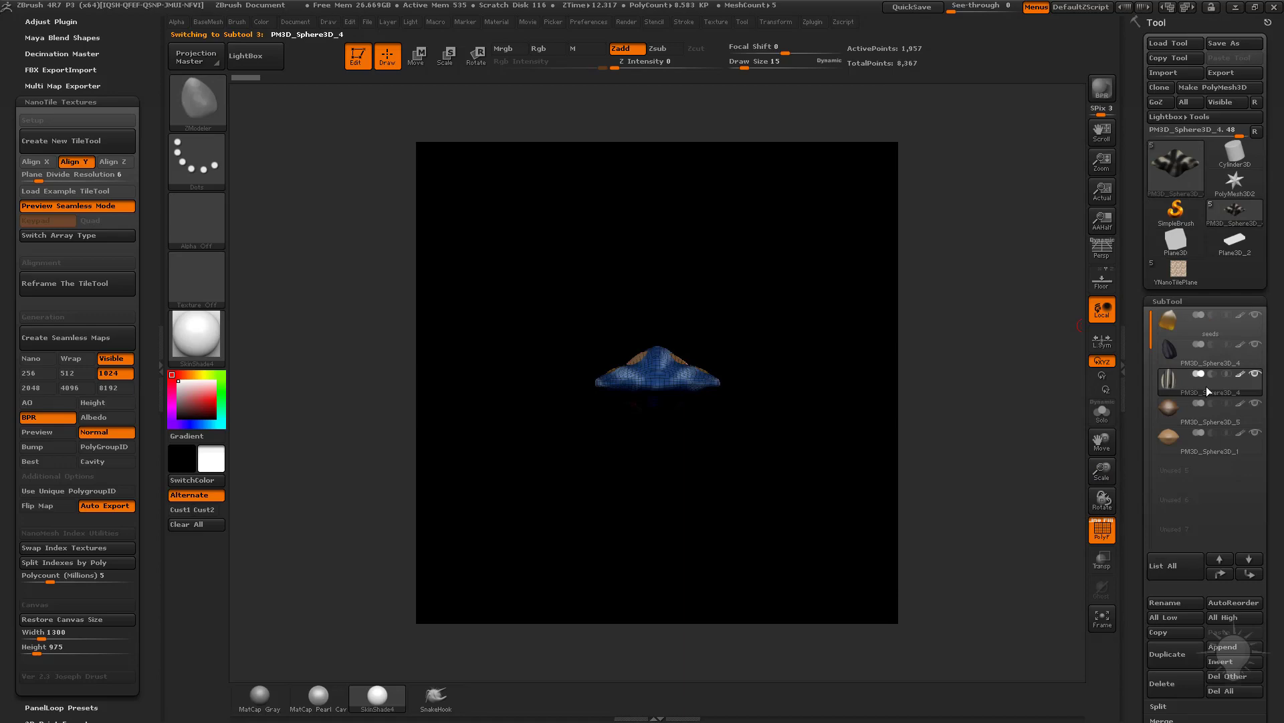
{"action": "left_click", "coordinate": [1190, 279]}
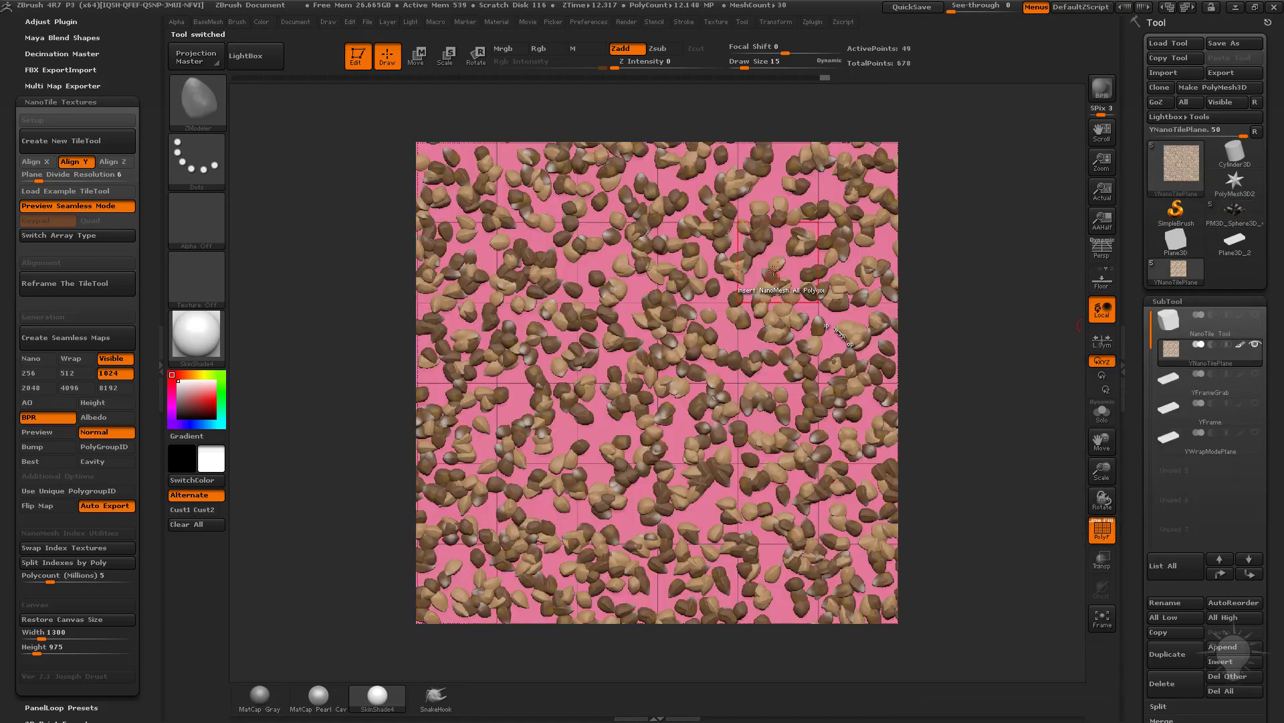
{"action": "key", "text": "m"}
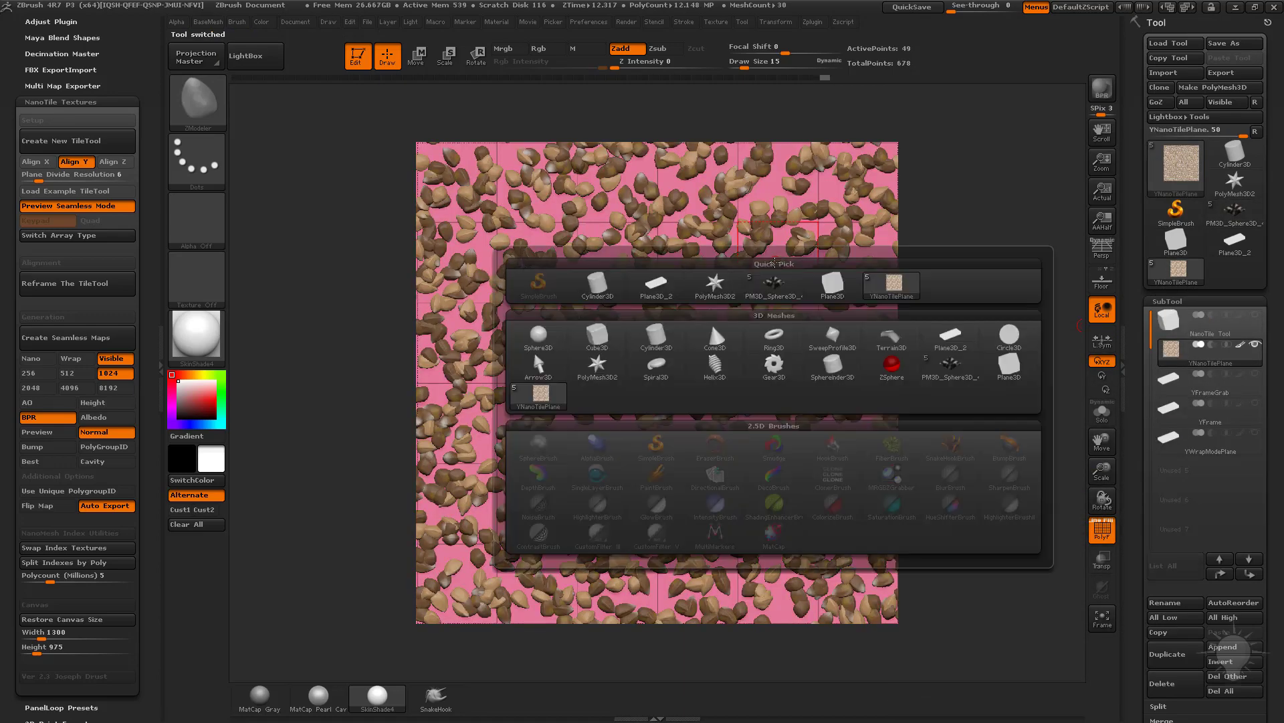
{"action": "left_click", "coordinate": [769, 277]}
{"action": "left_click_drag", "start_coordinate": [780, 256], "coordinate": [811, 285]}
Set the striped seeds to size 0.2576, XRotation 0, and scatter them with Random Distribution.
{"action": "left_click_drag", "start_coordinate": [1136, 404], "coordinate": [1139, 234]}
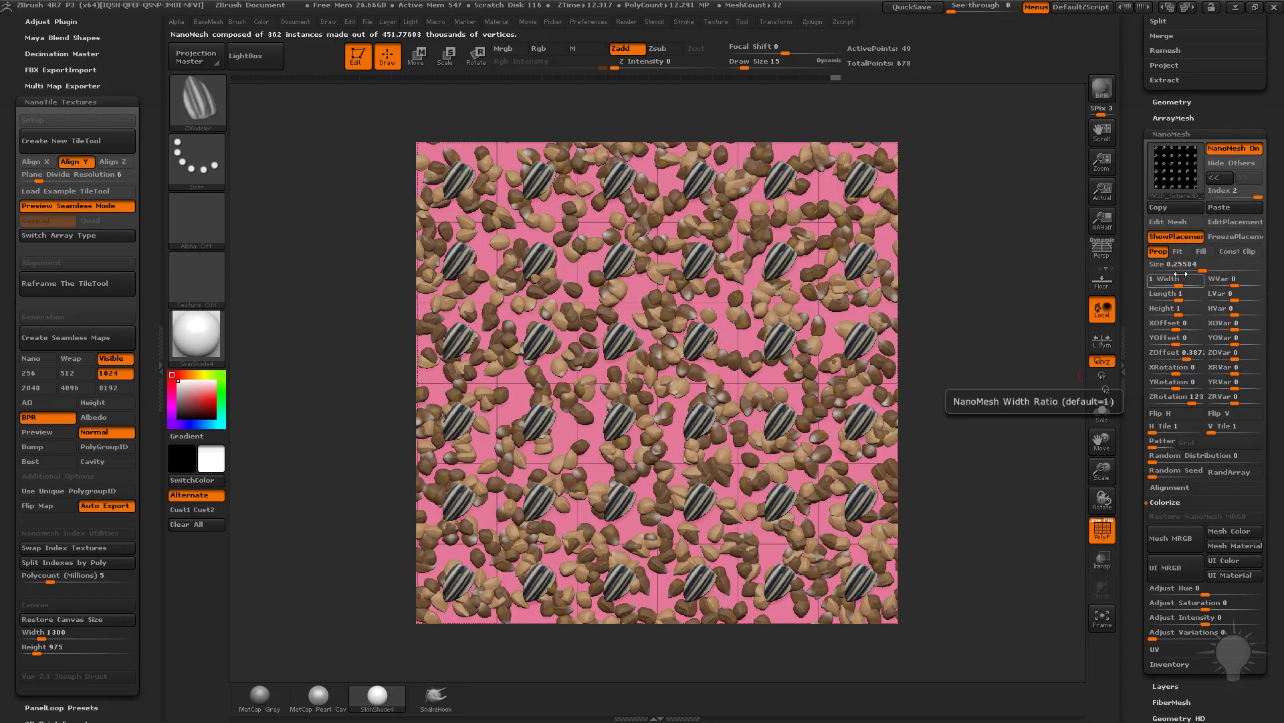
{"action": "left_click_drag", "start_coordinate": [1199, 267], "coordinate": [1200, 266]}
{"action": "left_click_drag", "start_coordinate": [1145, 342], "coordinate": [1175, 295]}
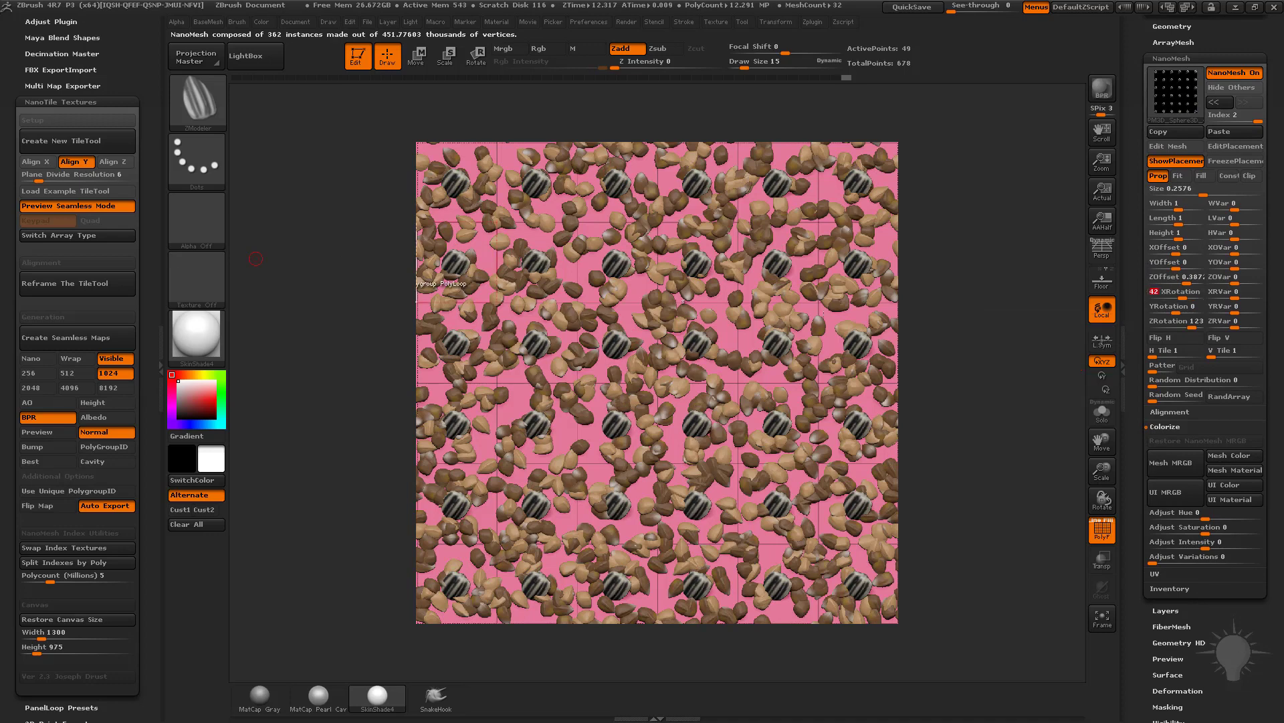
{"action": "key", "text": "alt+Tab"}
{"action": "left_click_drag", "start_coordinate": [504, 195], "coordinate": [535, 202]}
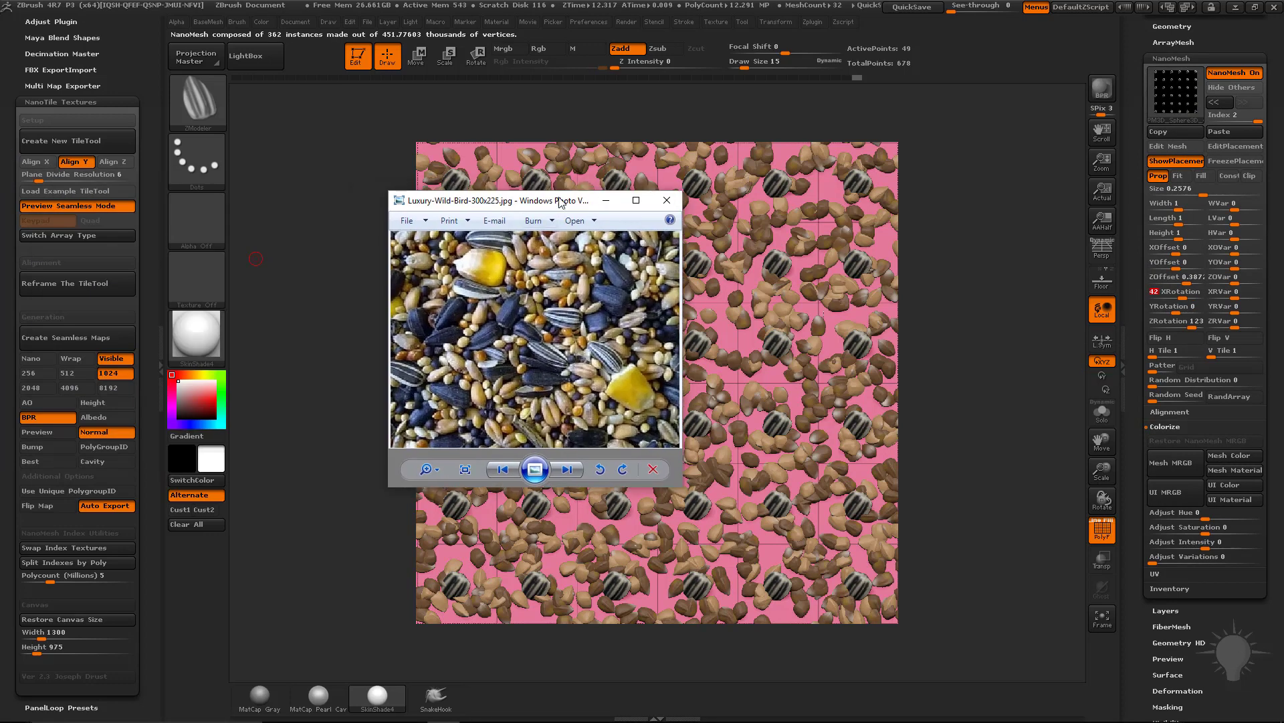
{"action": "key", "text": "alt+Tab"}
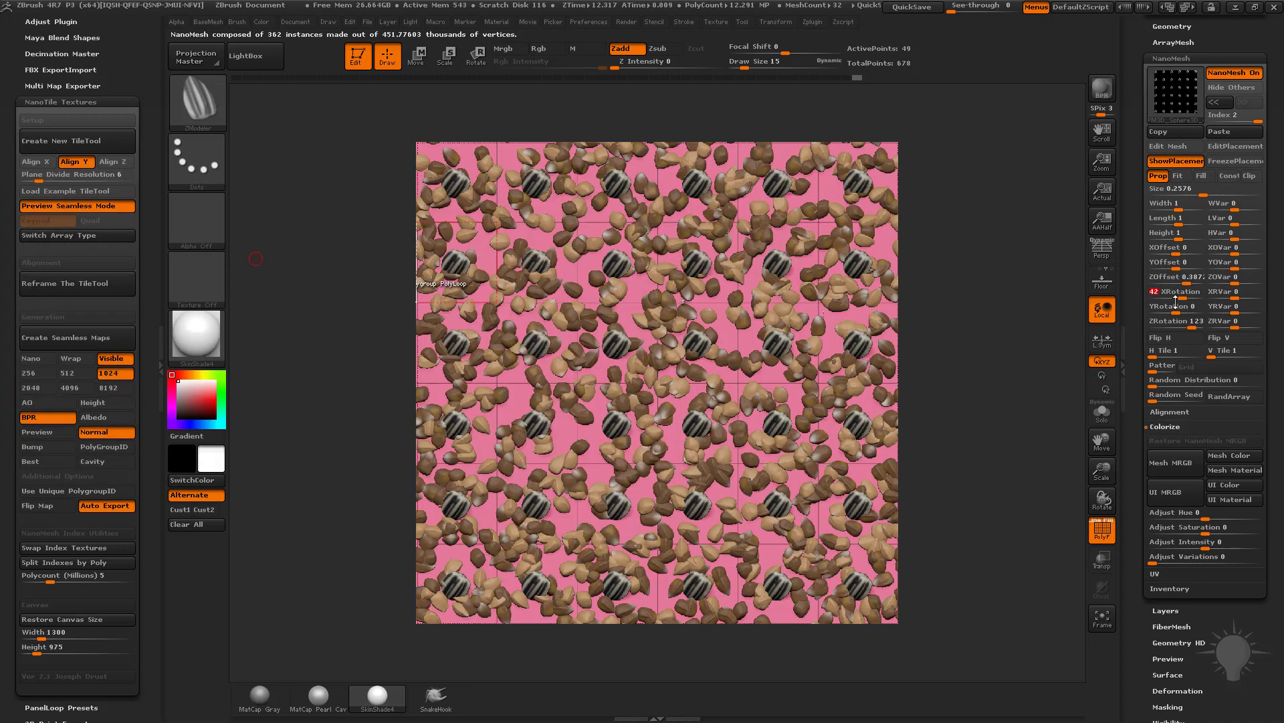
{"action": "left_click_drag", "start_coordinate": [1185, 295], "coordinate": [1274, 322]}
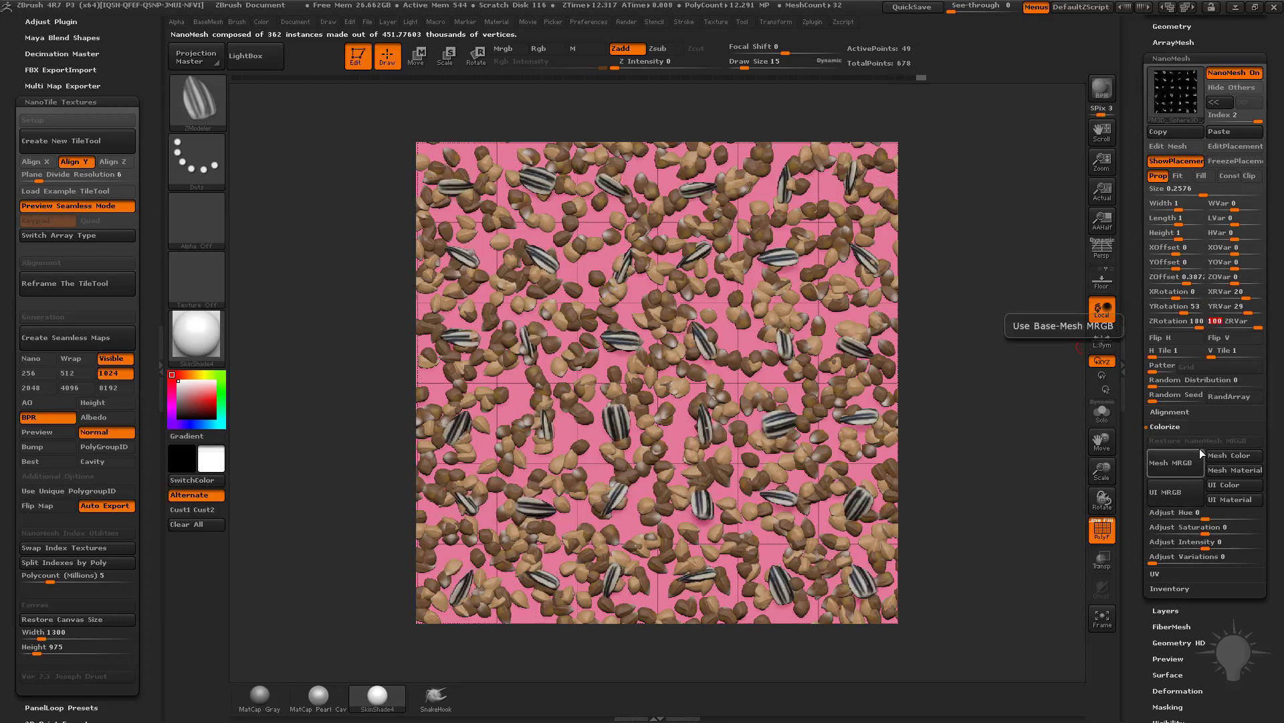
{"action": "left_click_drag", "start_coordinate": [1164, 380], "coordinate": [1189, 380]}
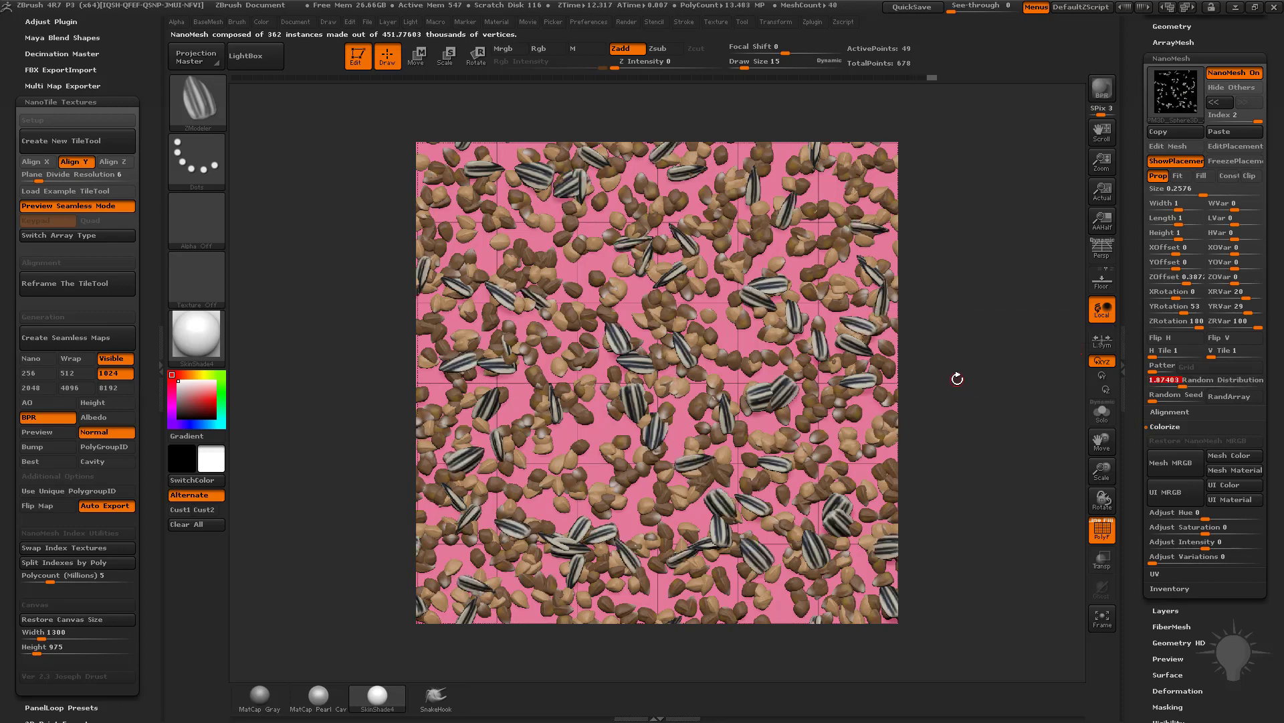
{"action": "left_click_drag", "start_coordinate": [1129, 185], "coordinate": [1145, 349]}
Insert the dark seed mesh as another NanoMesh on all tile polygons.
{"action": "left_click", "coordinate": [1242, 136]}
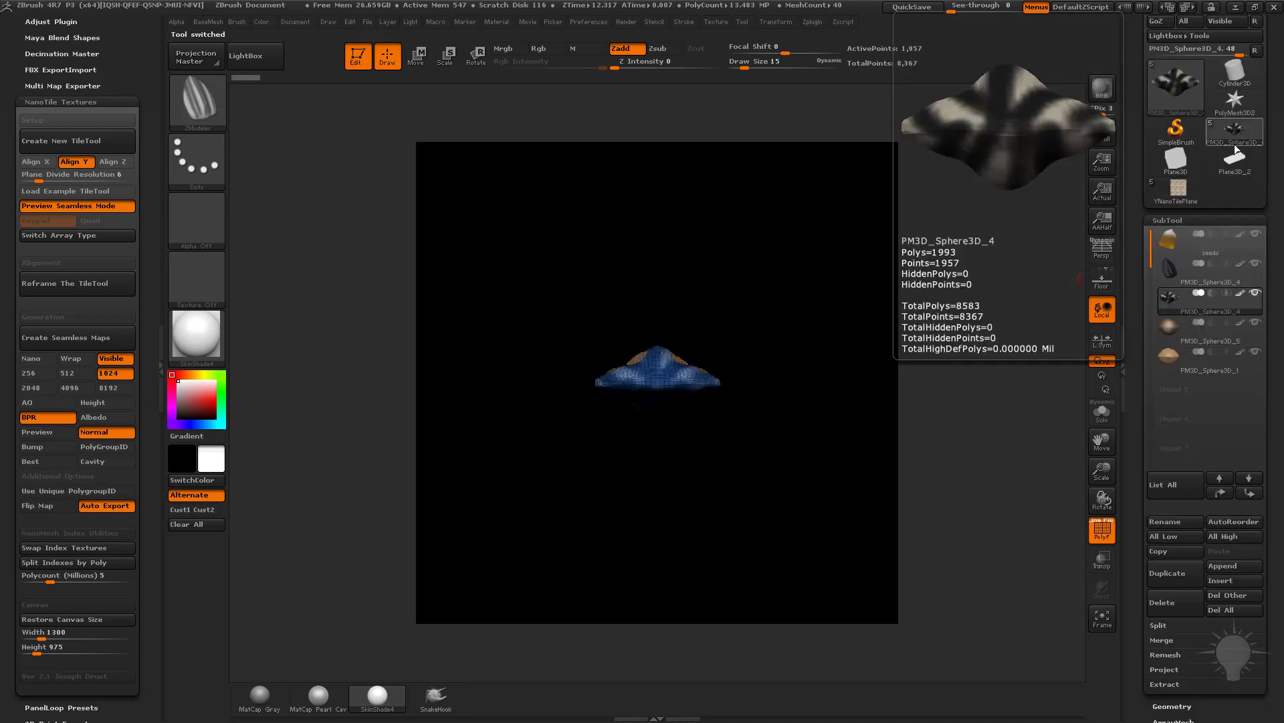
{"action": "left_click", "coordinate": [1201, 201]}
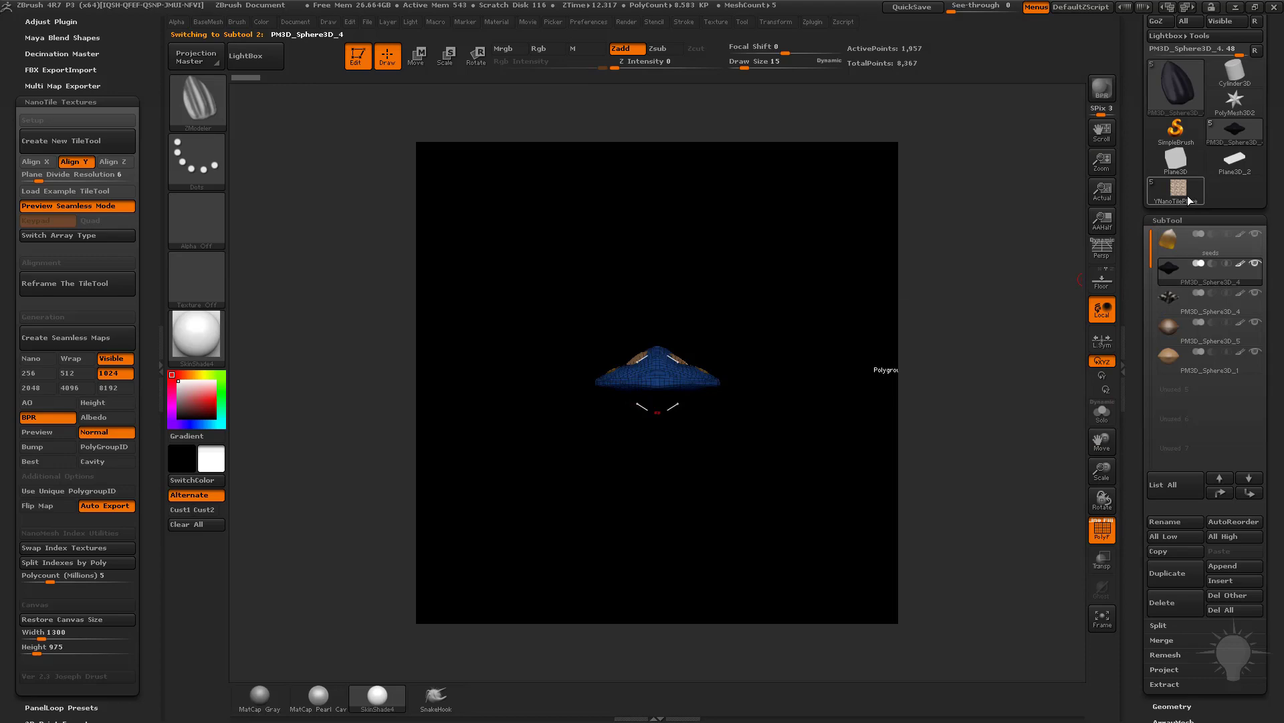
{"action": "left_click_drag", "start_coordinate": [1139, 380], "coordinate": [1138, 228]}
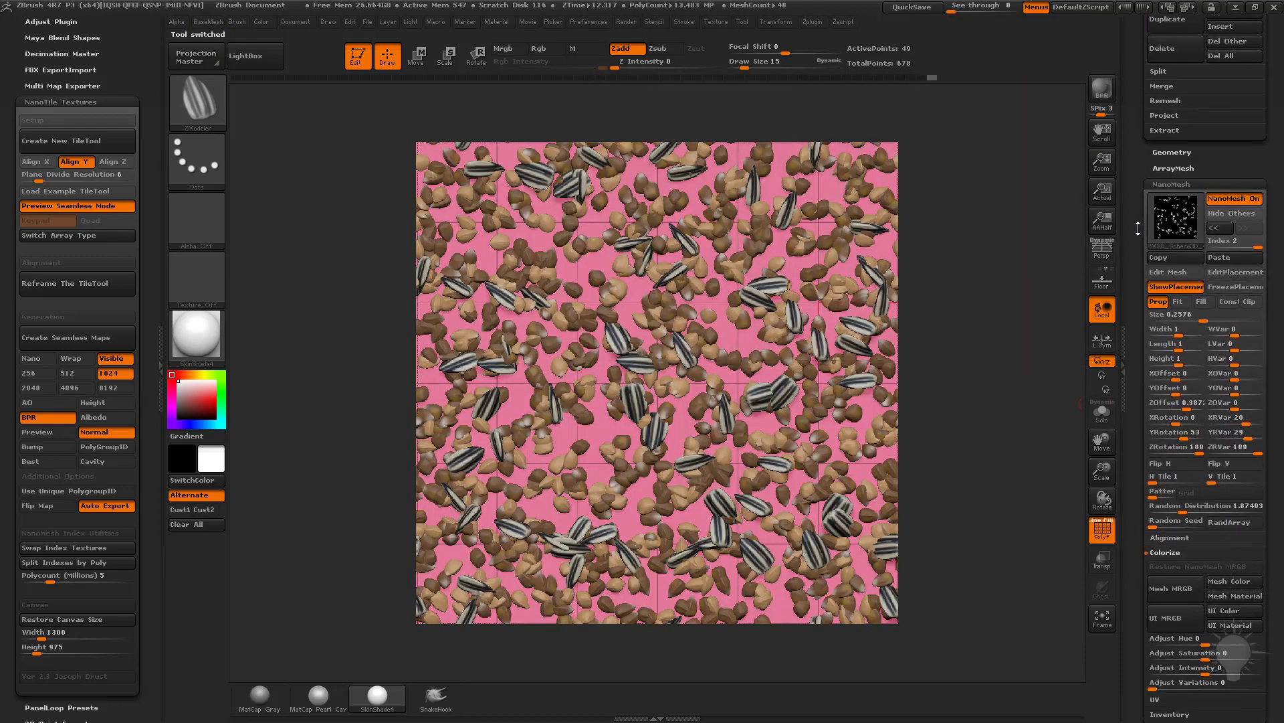
{"action": "key", "text": "m"}
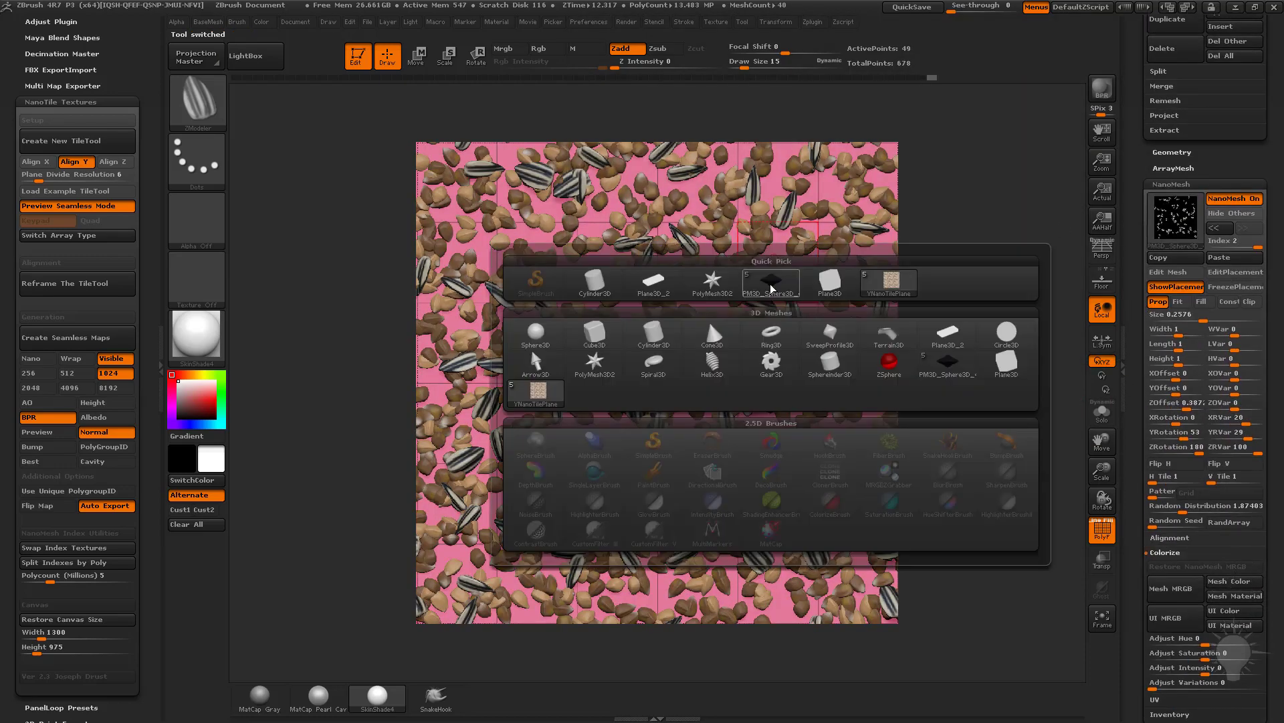
{"action": "left_click", "coordinate": [771, 287]}
{"action": "left_click", "coordinate": [777, 258]}
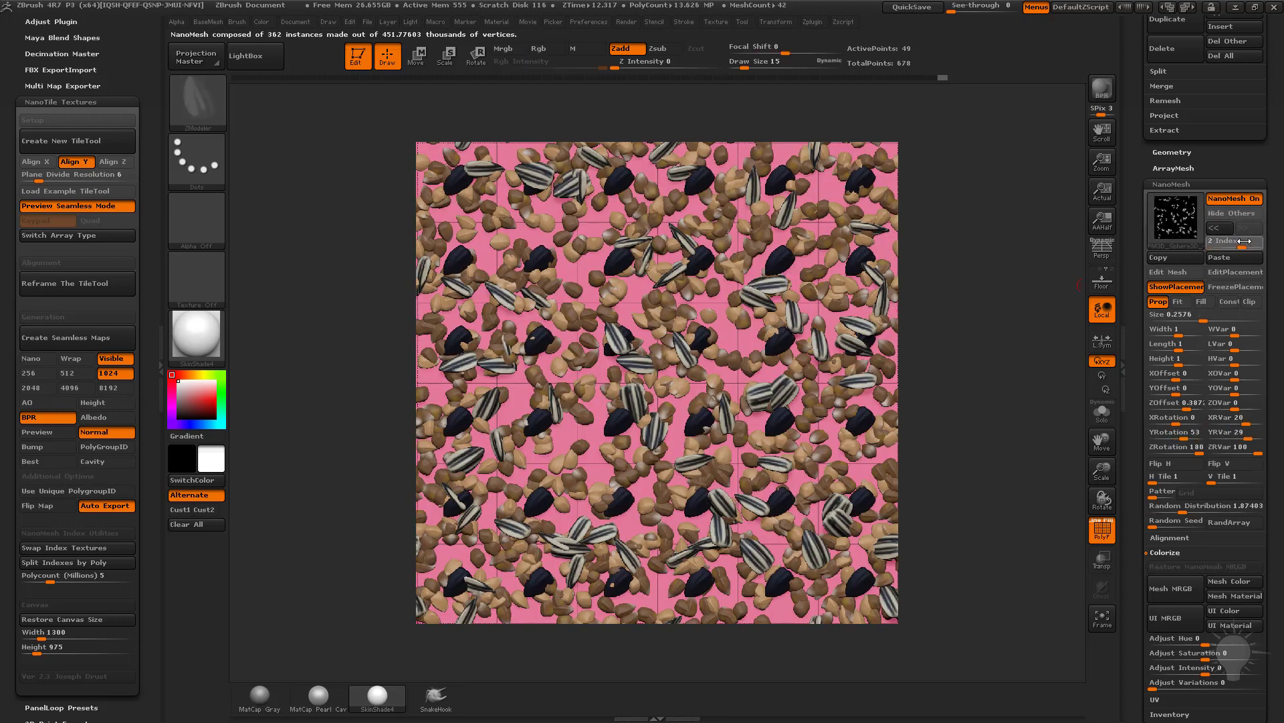
Select NanoMesh Index 3, paste the copied placement settings, and adjust its Random Distribution.
{"action": "left_click_drag", "start_coordinate": [1243, 241], "coordinate": [1261, 241]}
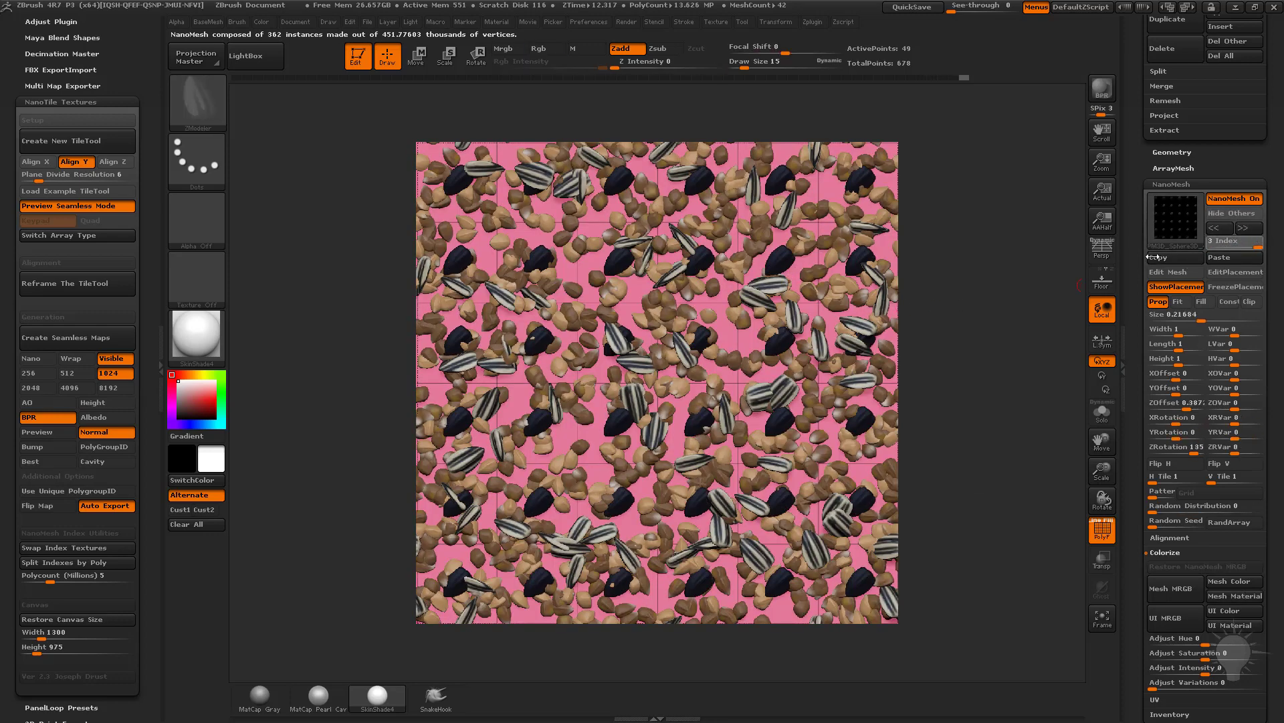
{"action": "left_click_drag", "start_coordinate": [1135, 275], "coordinate": [1135, 214]}
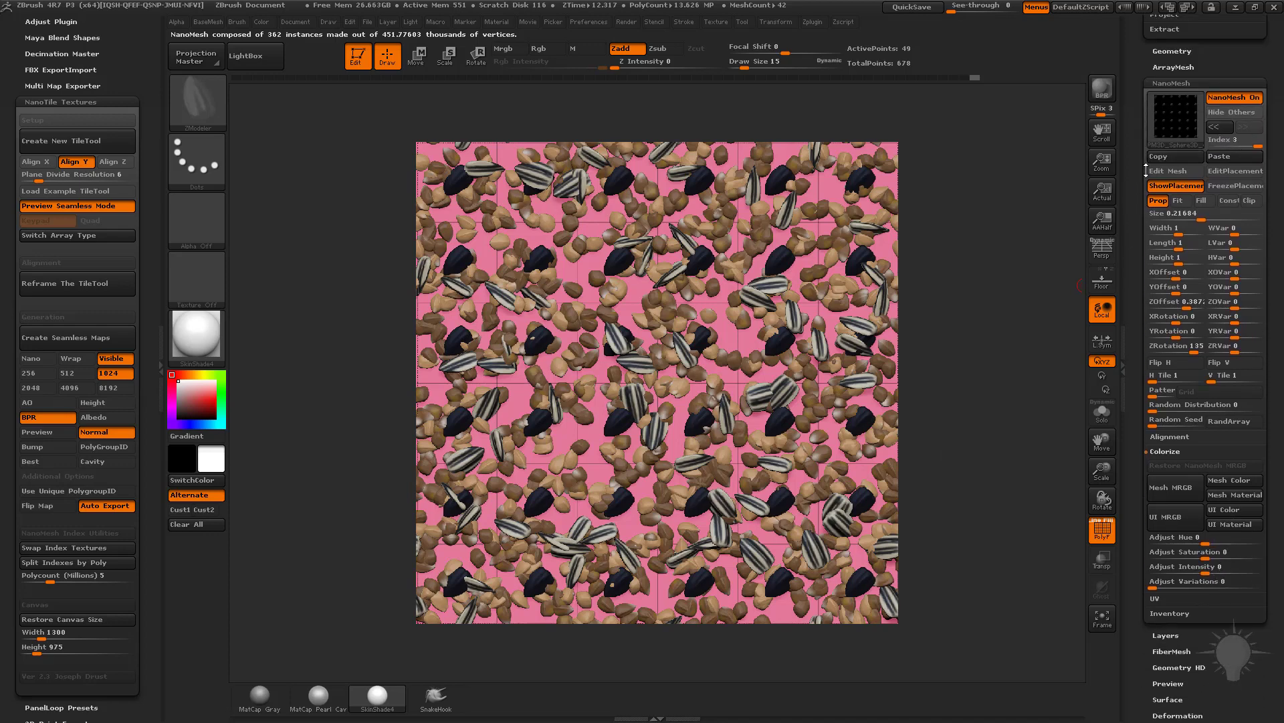
{"action": "left_click", "coordinate": [1216, 160]}
{"action": "left_click_drag", "start_coordinate": [1137, 271], "coordinate": [1139, 212]}
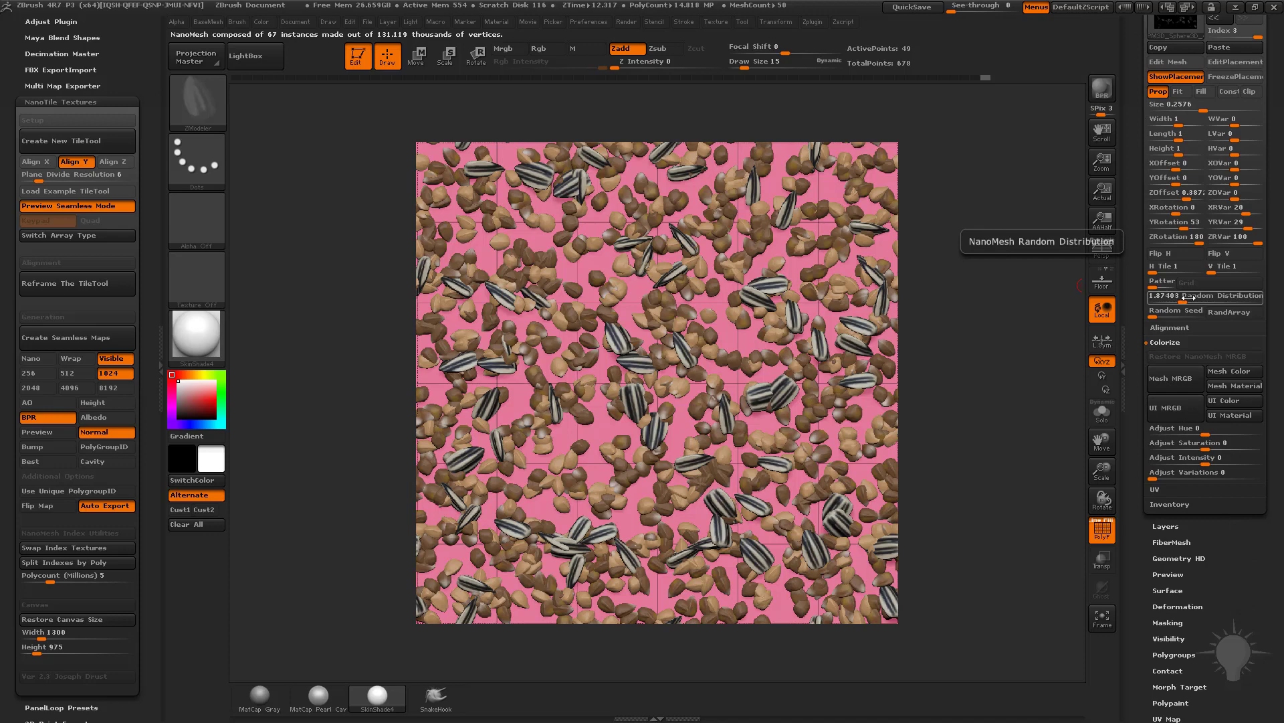
{"action": "left_click_drag", "start_coordinate": [1187, 298], "coordinate": [1146, 455]}
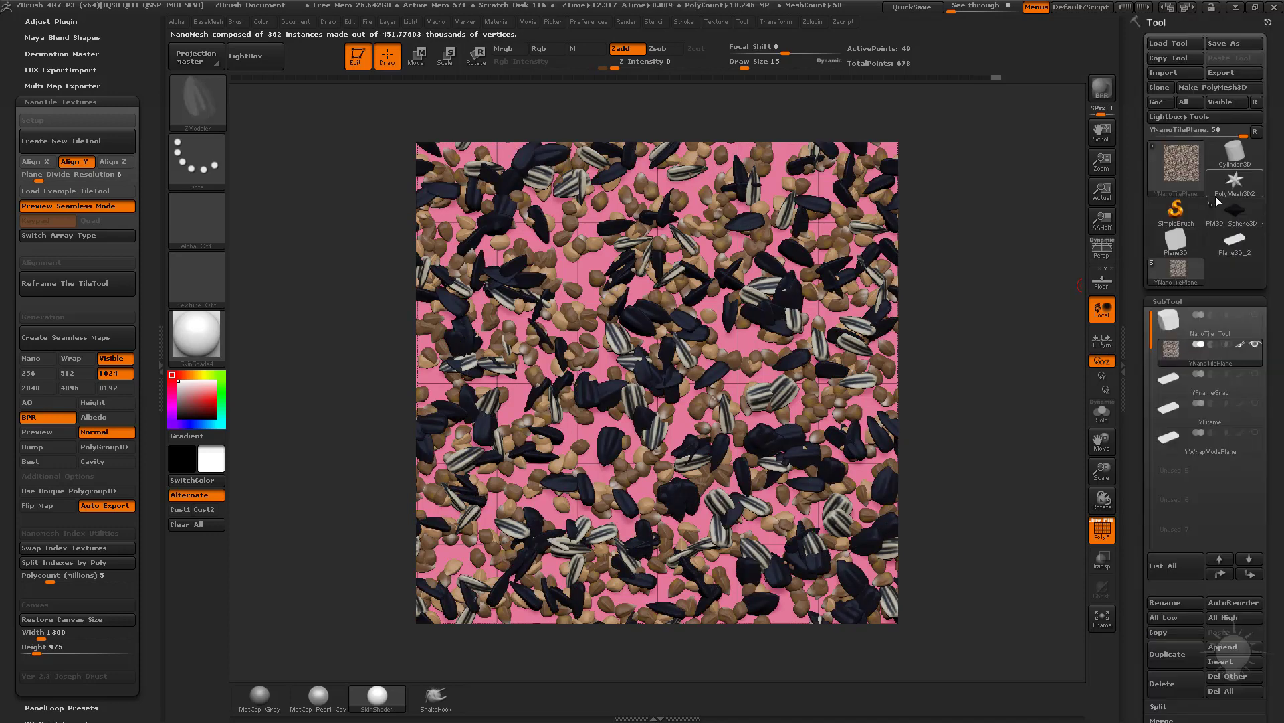
Load the pink YNanoTilePlane seed tile and scatter kernel mesh instances across its grid.
{"action": "left_click", "coordinate": [1237, 221]}
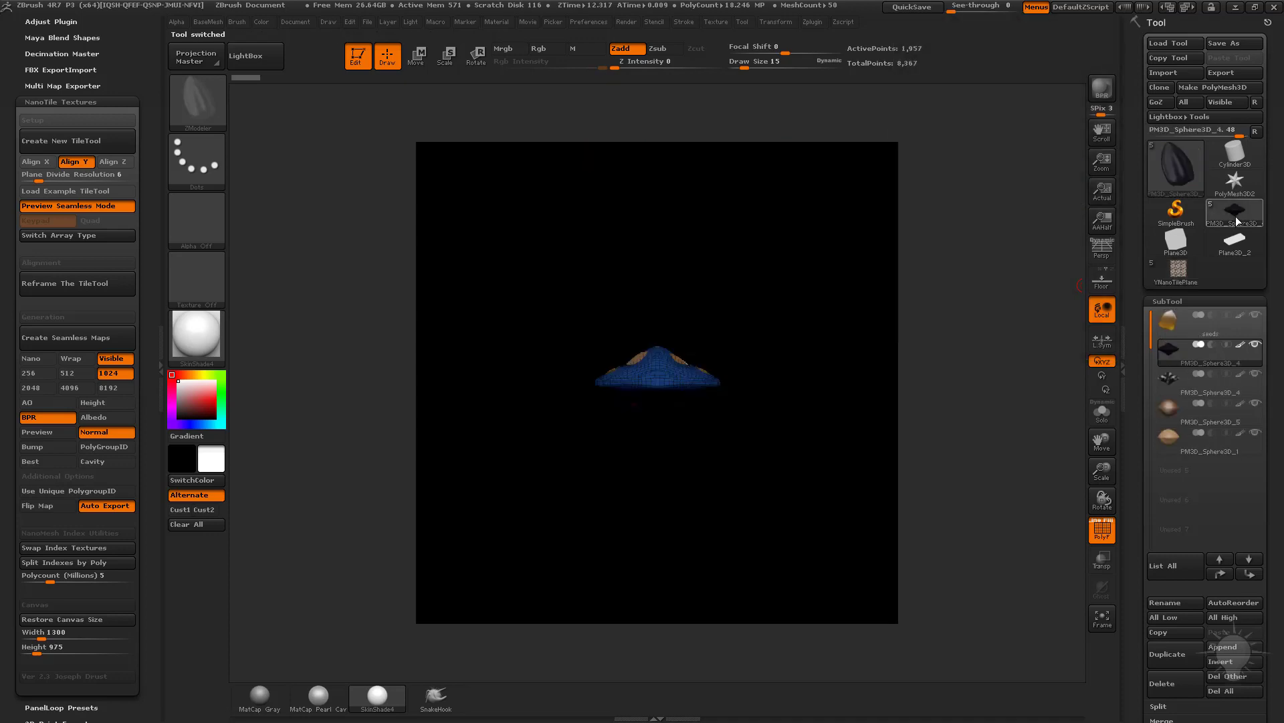
{"action": "left_click", "coordinate": [1217, 334]}
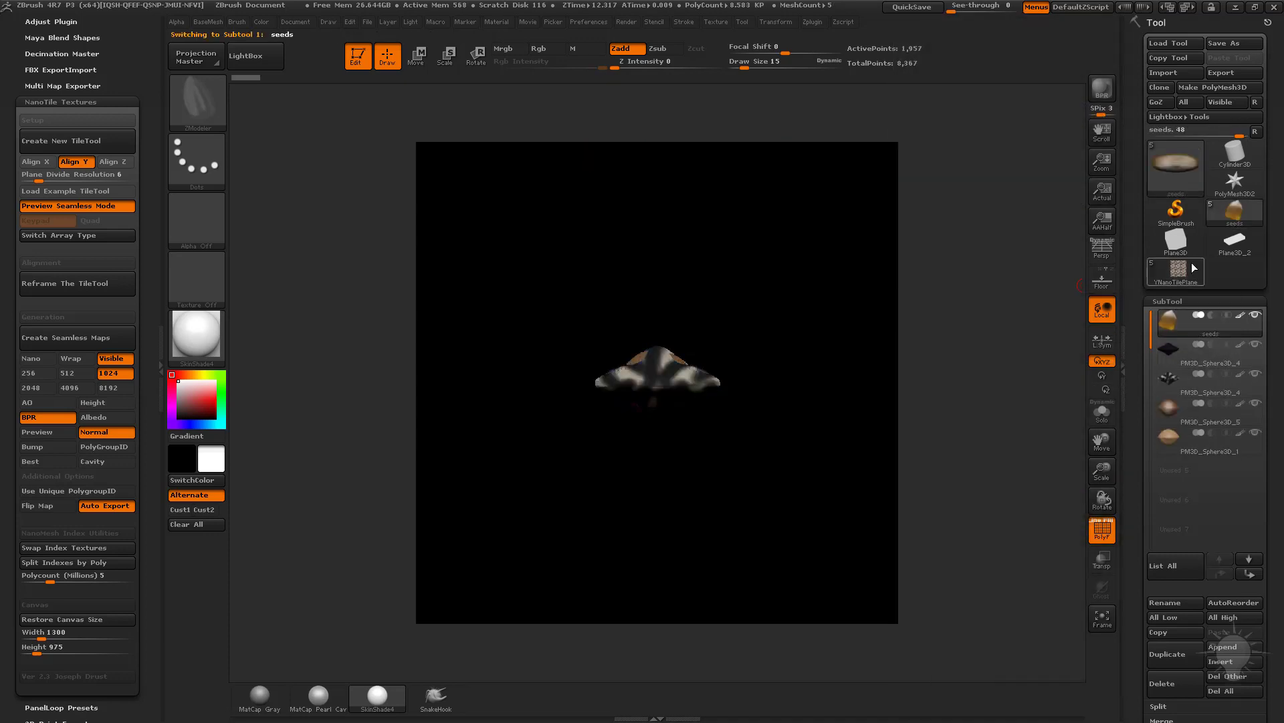
{"action": "left_click", "coordinate": [1188, 283]}
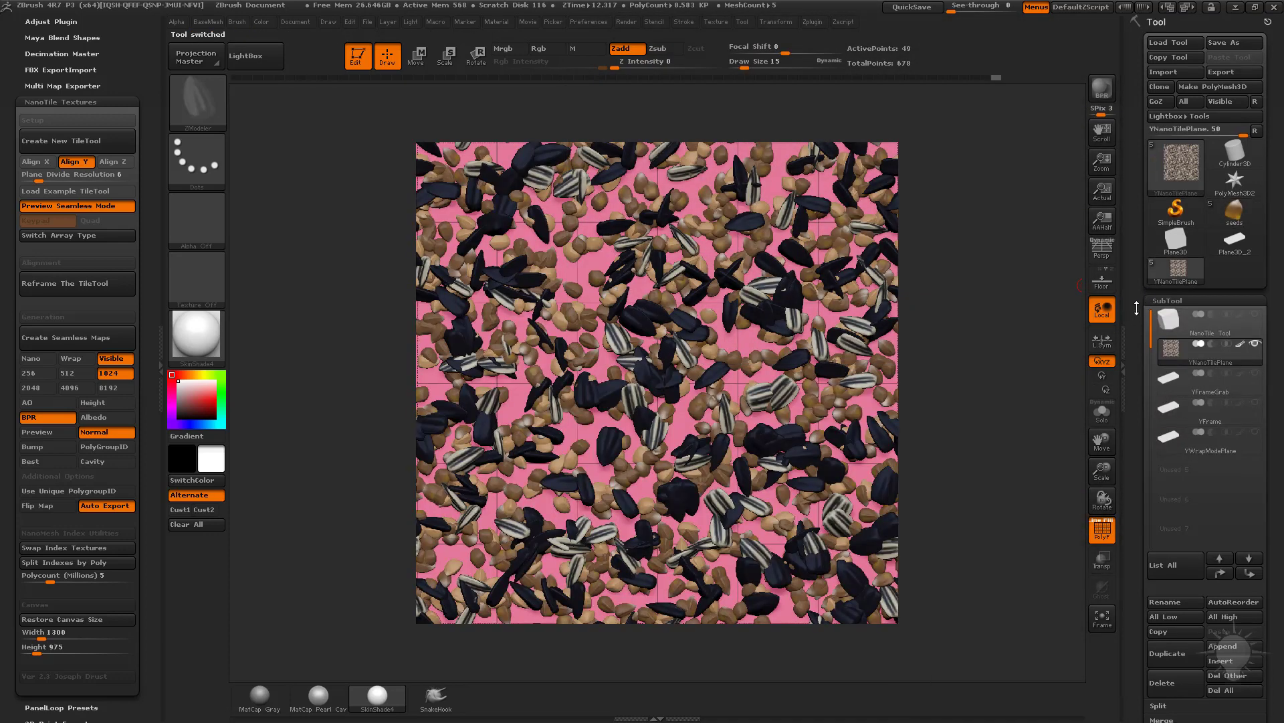
{"action": "scroll", "coordinate": [1178, 268], "scroll_direction": "down", "scroll_amount": 8}
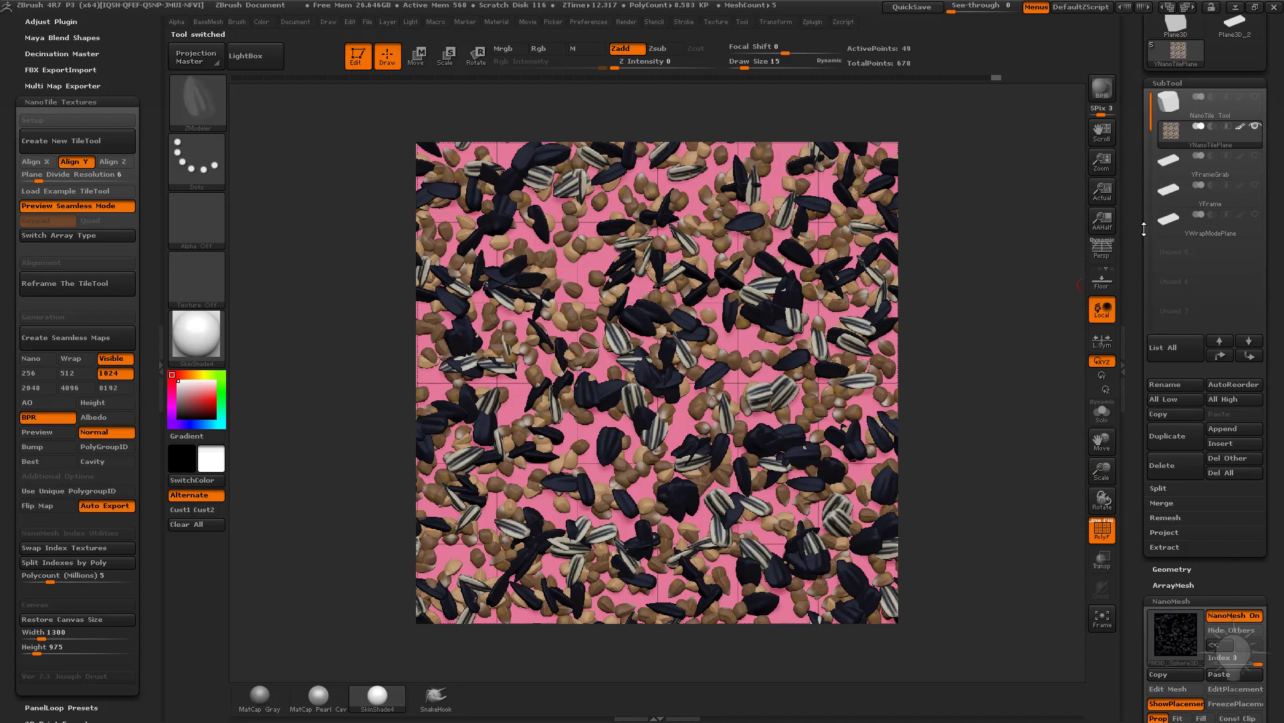
{"action": "left_click", "coordinate": [761, 258]}
{"action": "left_click", "coordinate": [752, 286]}
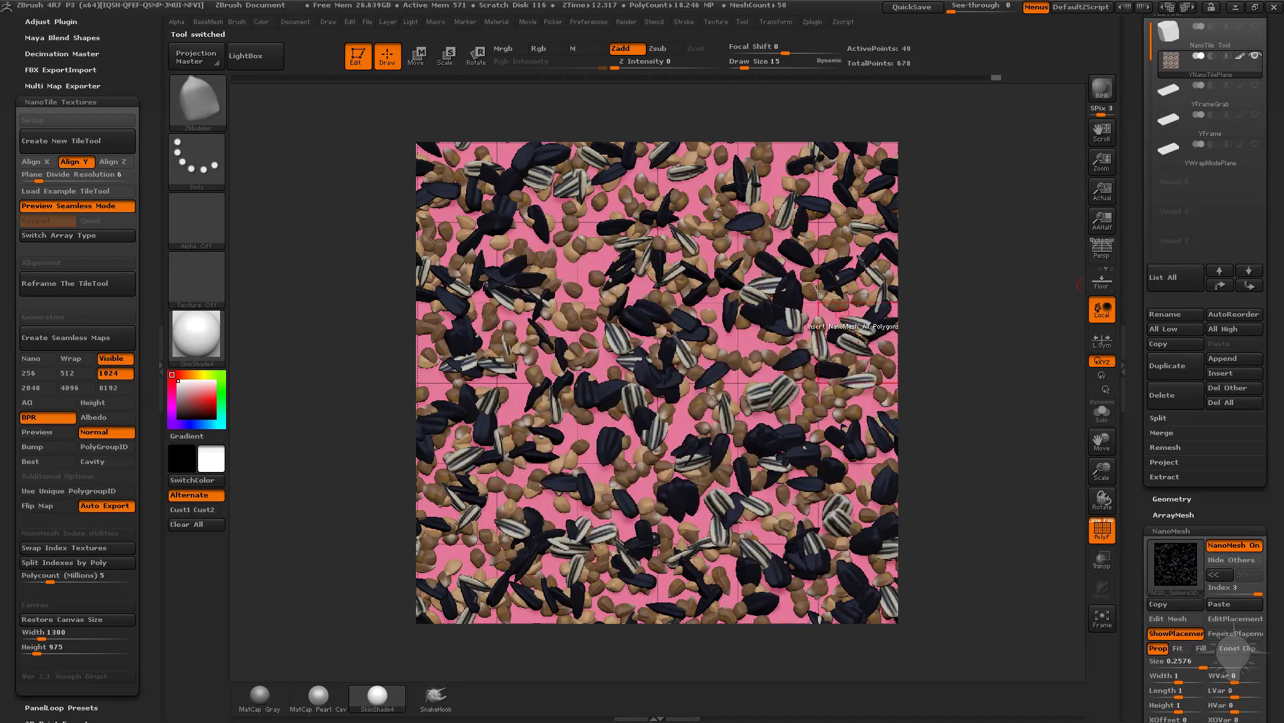
{"action": "left_click_drag", "start_coordinate": [781, 260], "coordinate": [798, 275]}
Tilt the kernels on X, set Y rotation to 80 and rotation variations to 32, 29 and 17.
{"action": "scroll", "coordinate": [1140, 392], "scroll_direction": "down", "scroll_amount": 5}
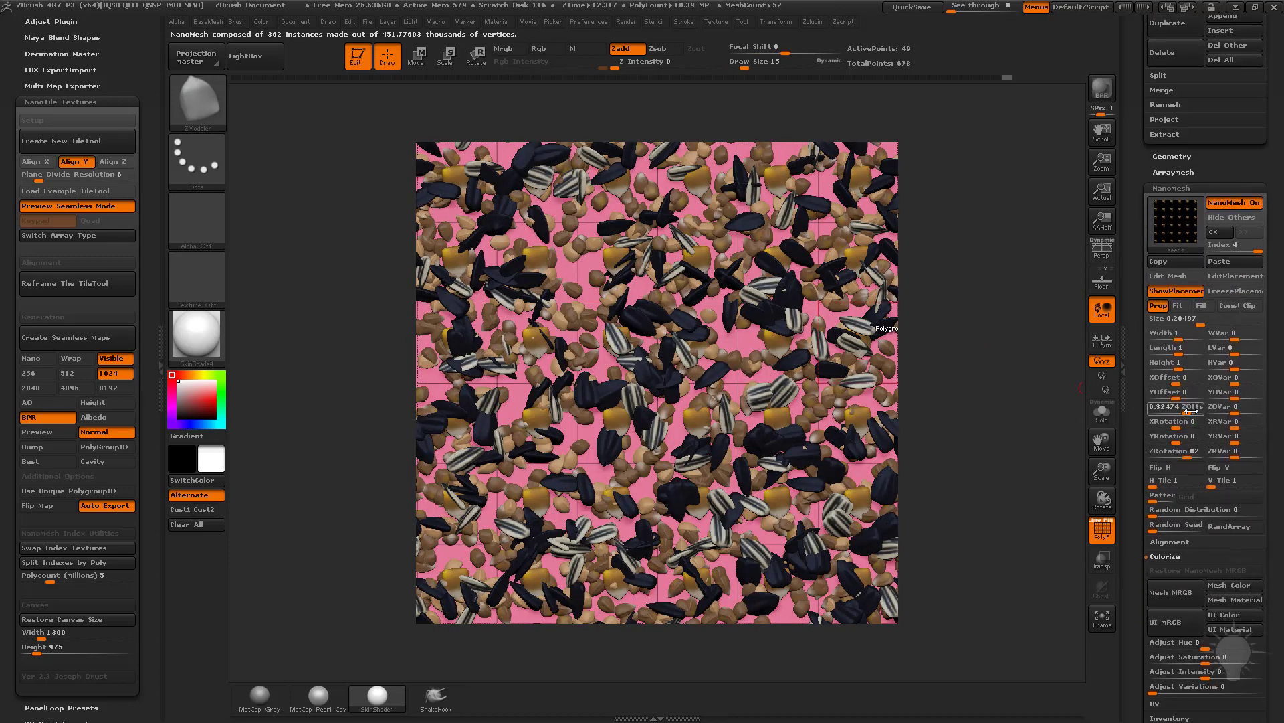
{"action": "left_click_drag", "start_coordinate": [1190, 426], "coordinate": [1185, 438]}
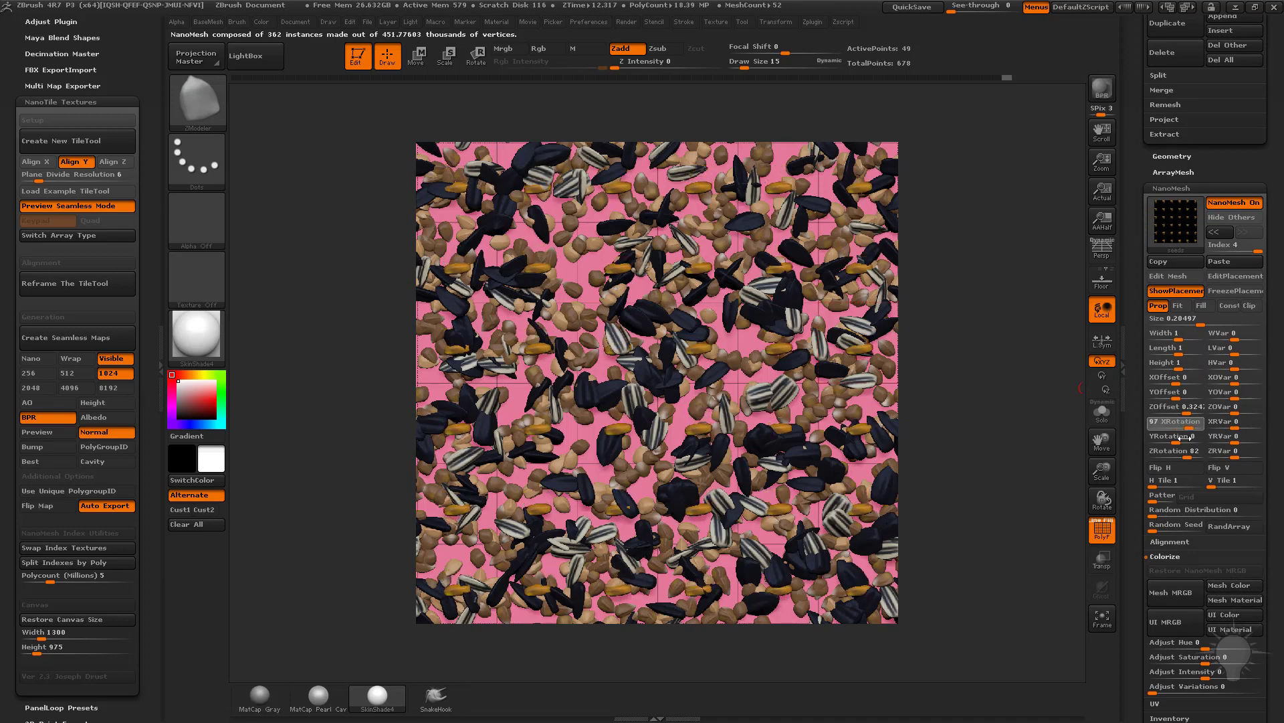
{"action": "left_click", "coordinate": [1179, 436]}
{"action": "type", "text": "80"}
{"action": "key", "text": "Return"}
{"action": "left_click", "coordinate": [1234, 422]}
{"action": "type", "text": "32"}
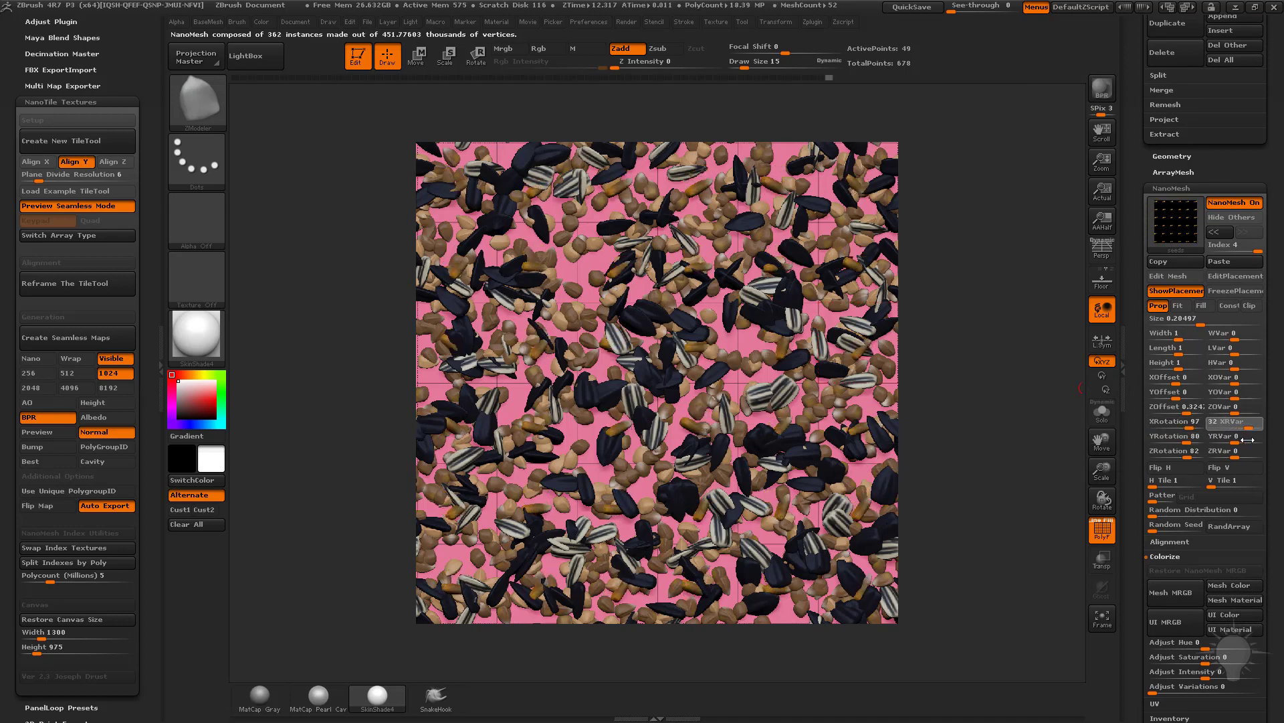
{"action": "key", "text": "Return"}
{"action": "left_click", "coordinate": [1235, 436]}
{"action": "type", "text": "29"}
{"action": "key", "text": "Return"}
{"action": "left_click", "coordinate": [1234, 451]}
{"action": "type", "text": "17"}
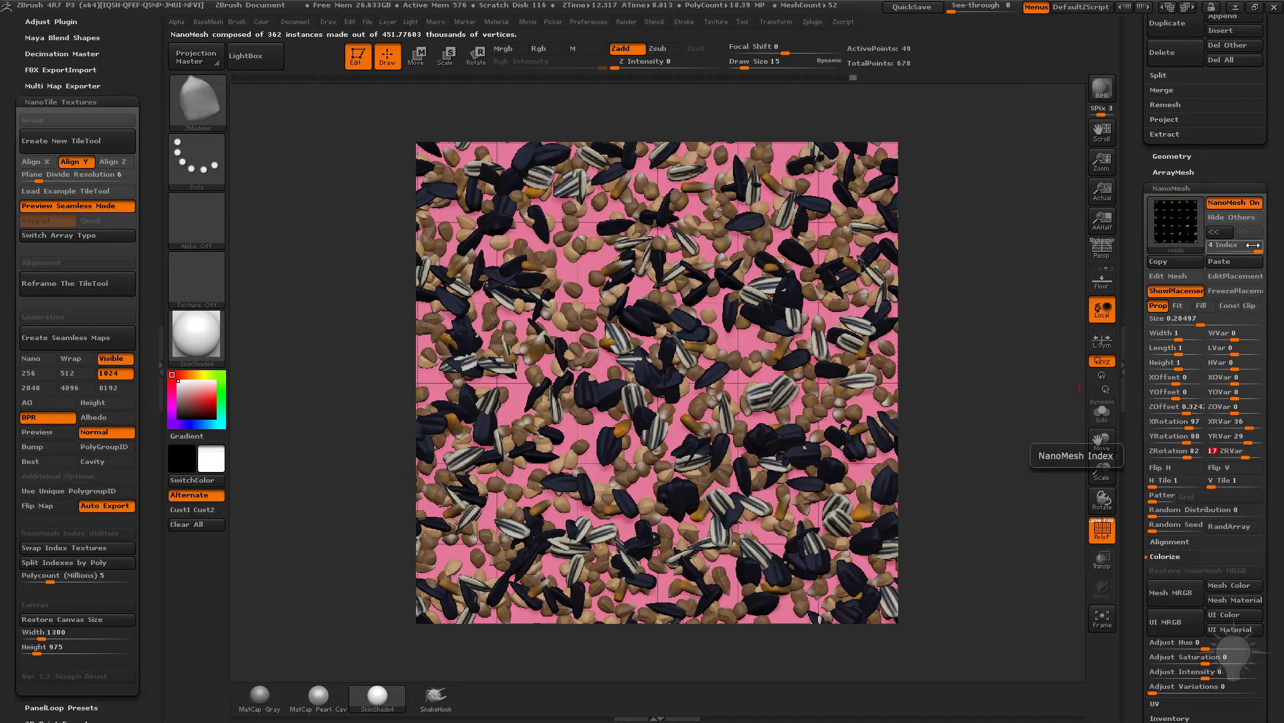
Enlarge the kernels to size 0.37661 and fine-tune rotations to X 114, Y 147, Z 180.
{"action": "left_click_drag", "start_coordinate": [1253, 245], "coordinate": [1260, 248]}
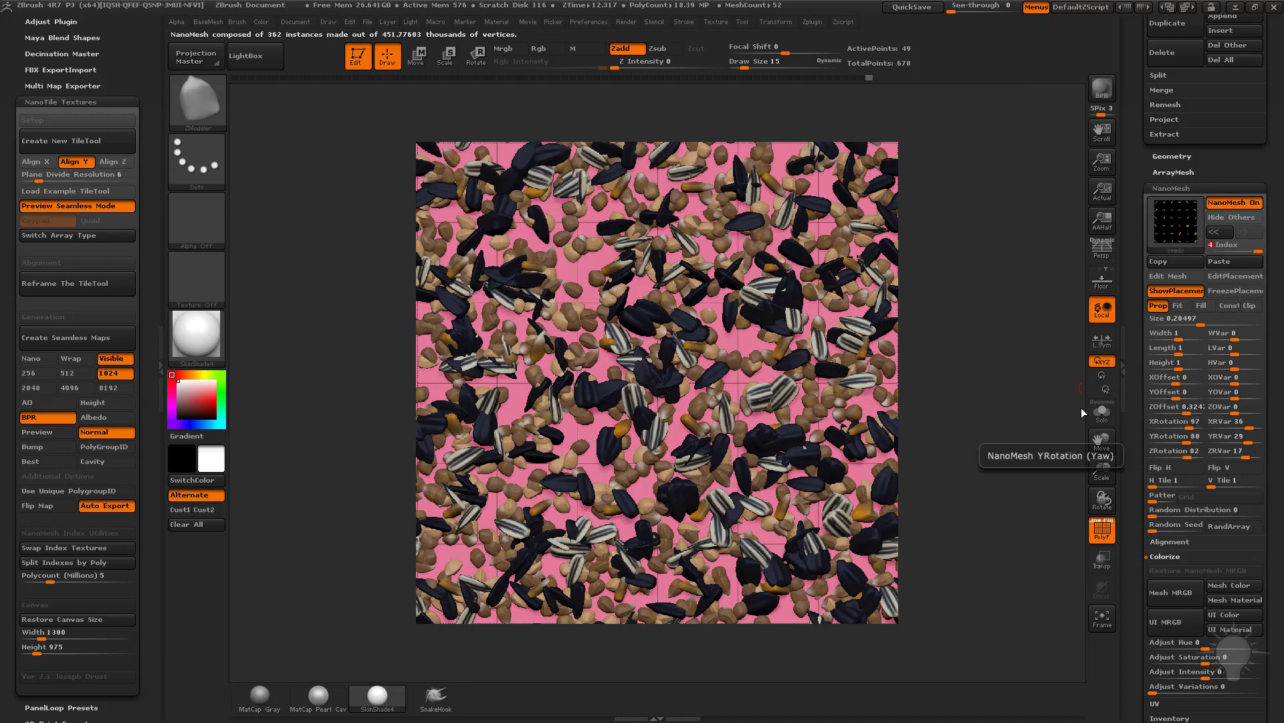
{"action": "left_click_drag", "start_coordinate": [1202, 318], "coordinate": [1207, 321]}
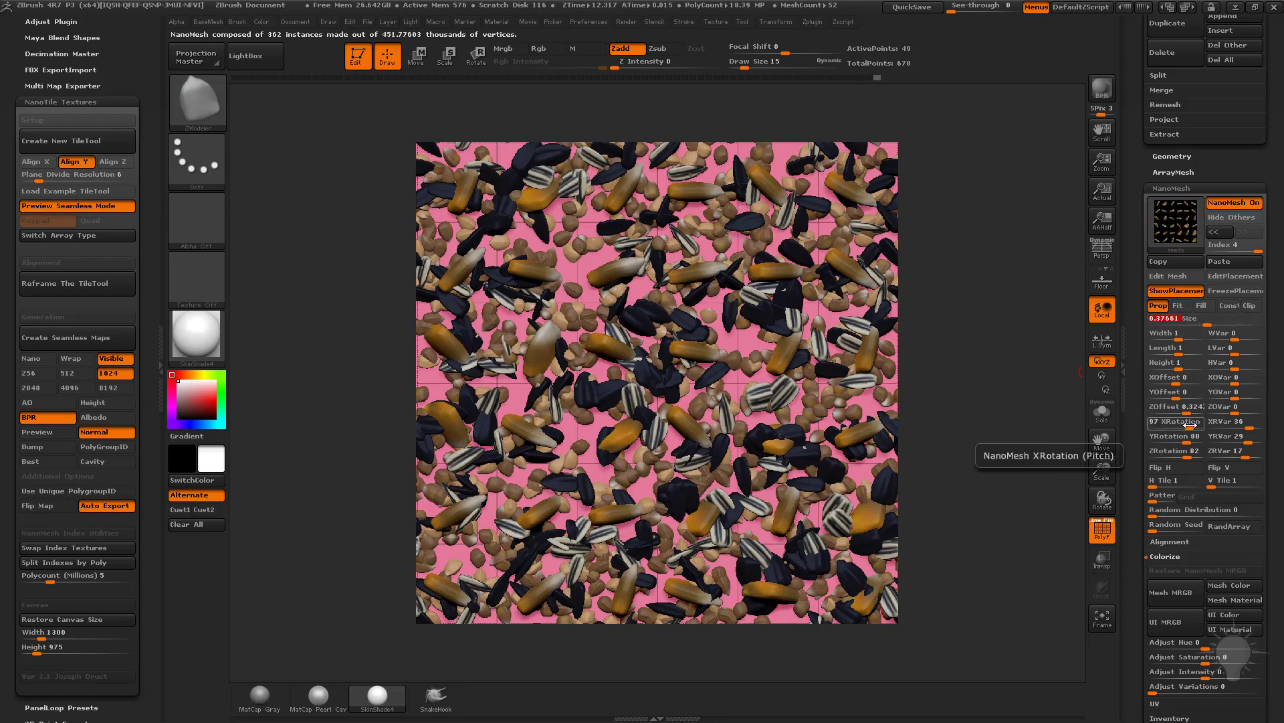
{"action": "left_click_drag", "start_coordinate": [1188, 423], "coordinate": [1181, 422]}
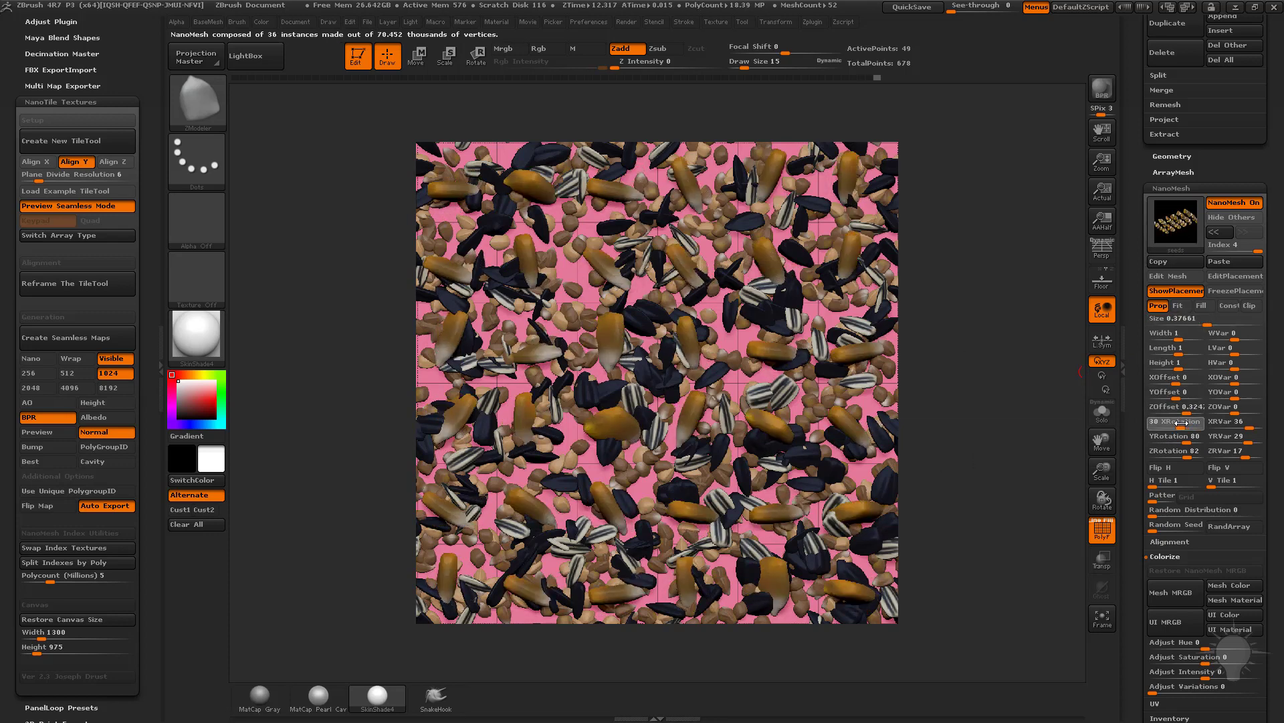
{"action": "left_click_drag", "start_coordinate": [1196, 438], "coordinate": [1200, 438]}
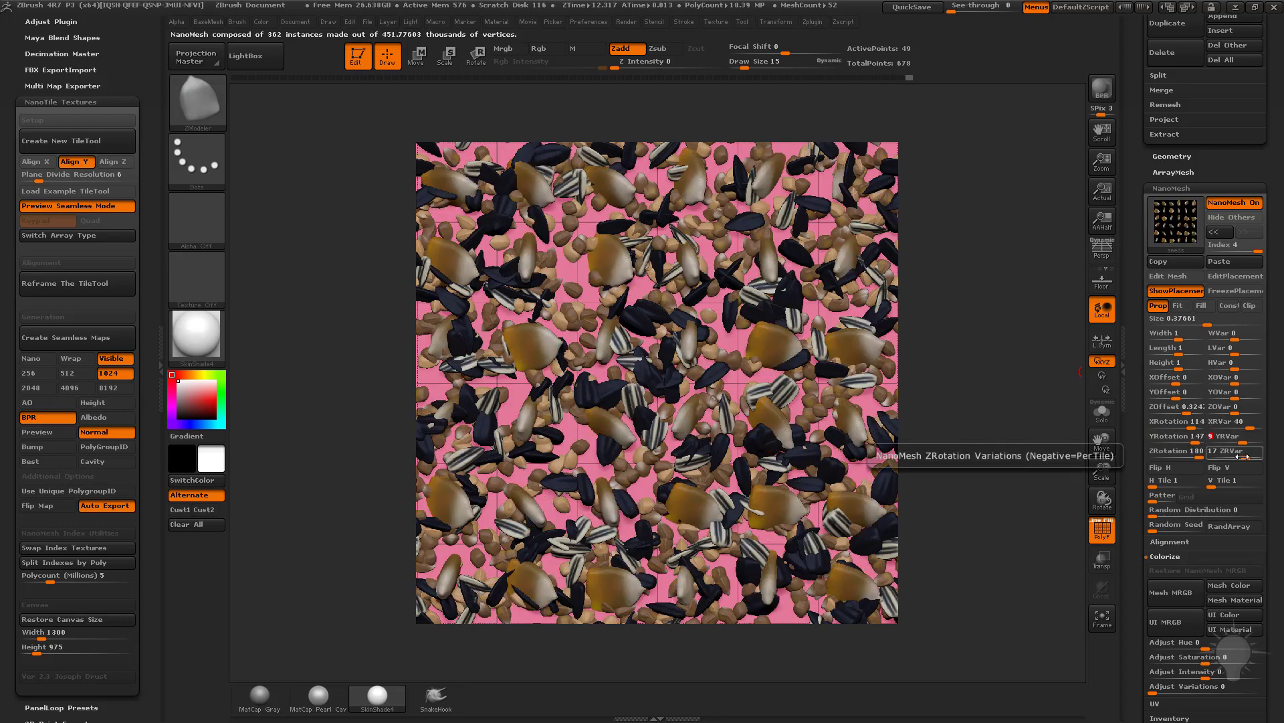
{"action": "left_click_drag", "start_coordinate": [1249, 454], "coordinate": [1248, 455]}
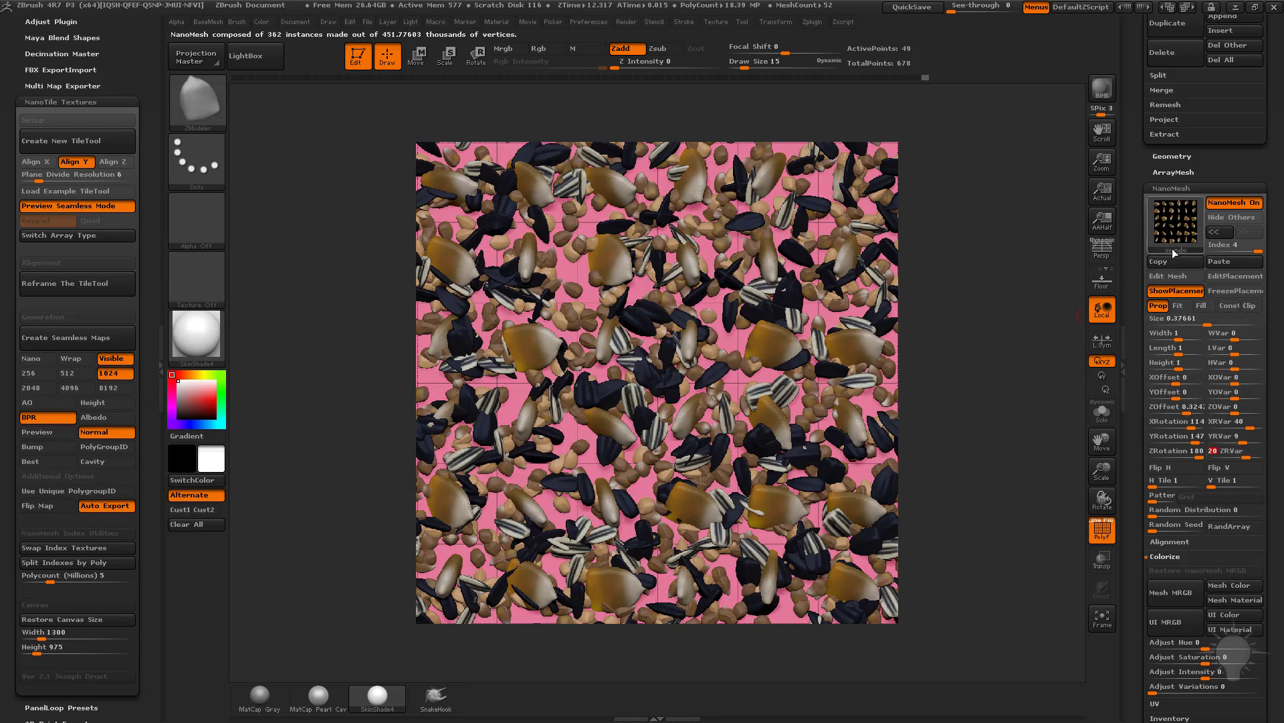
Raise Random Distribution on NanoMesh Index 0 to scatter the small seeds more densely.
{"action": "left_click", "coordinate": [1219, 232]}
{"action": "left_click", "coordinate": [1219, 231]}
{"action": "left_click", "coordinate": [1219, 232]}
{"action": "left_click", "coordinate": [1219, 232]}
{"action": "left_click", "coordinate": [1197, 511]}
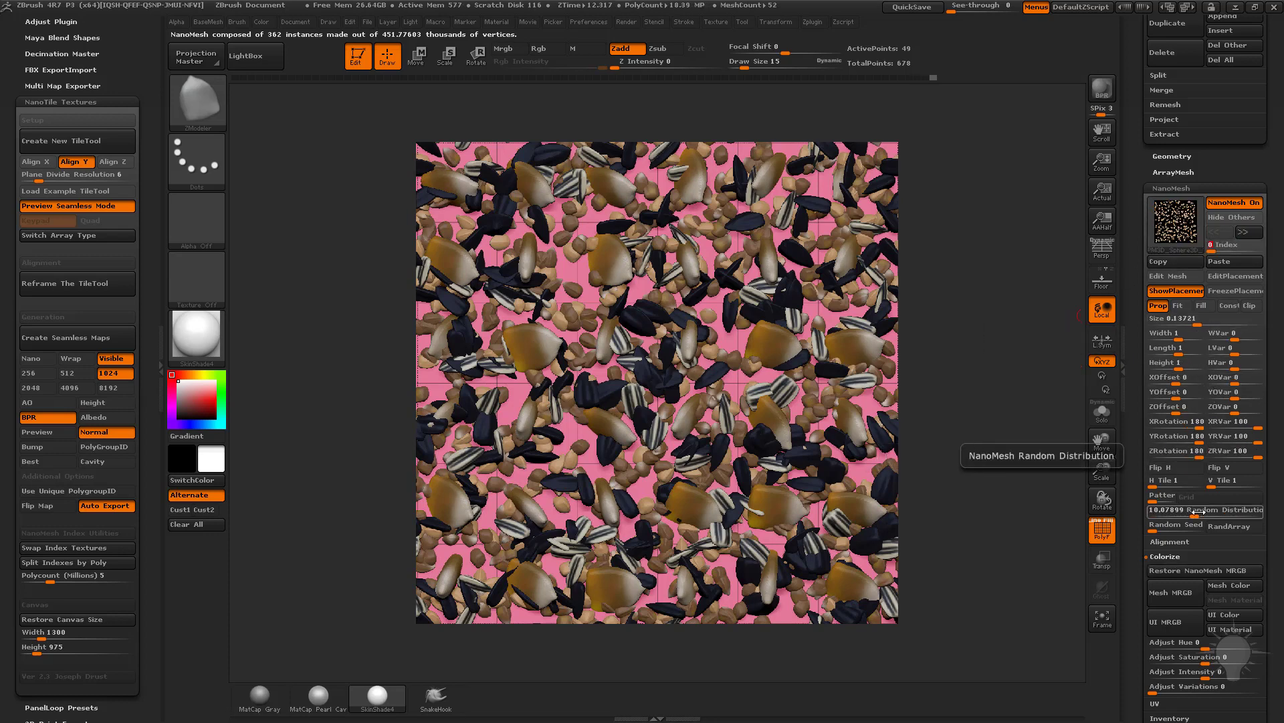
{"action": "left_click_drag", "start_coordinate": [1198, 512], "coordinate": [1200, 511]}
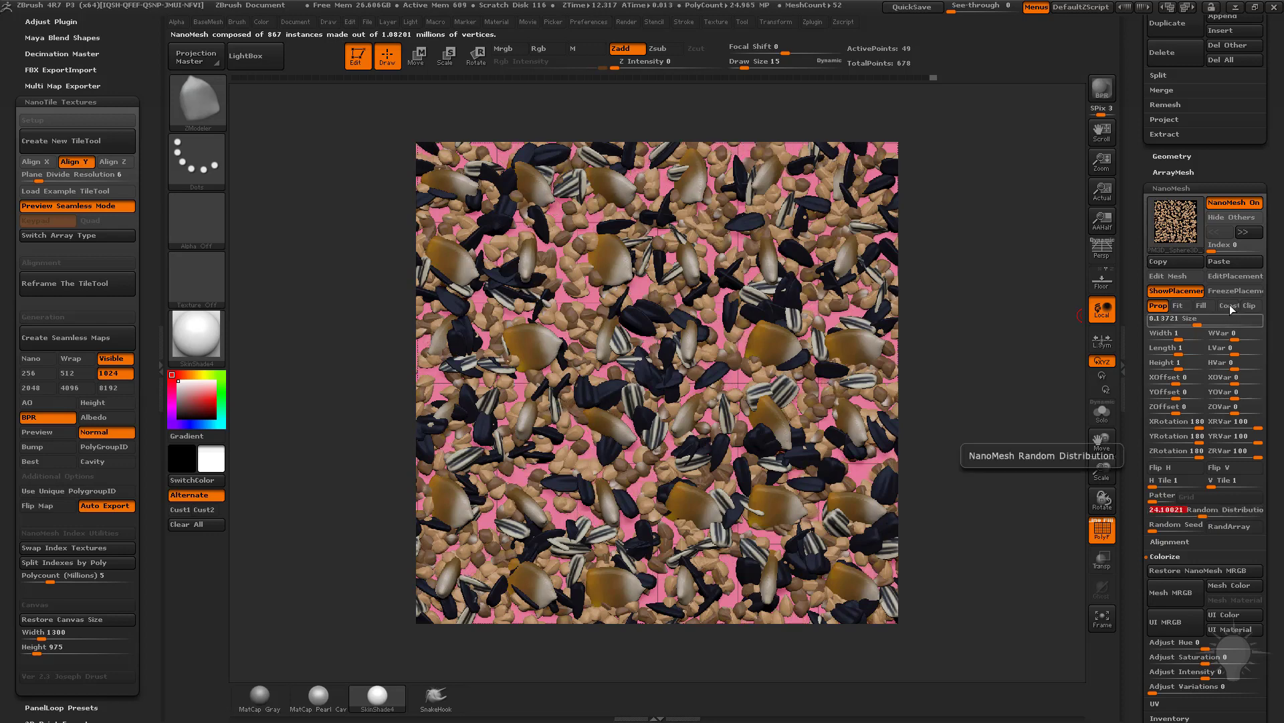
Raise Random Distribution on NanoMesh Index 1 to about 40 so seeds cover the tile.
{"action": "left_click", "coordinate": [1216, 248]}
{"action": "left_click", "coordinate": [1205, 512]}
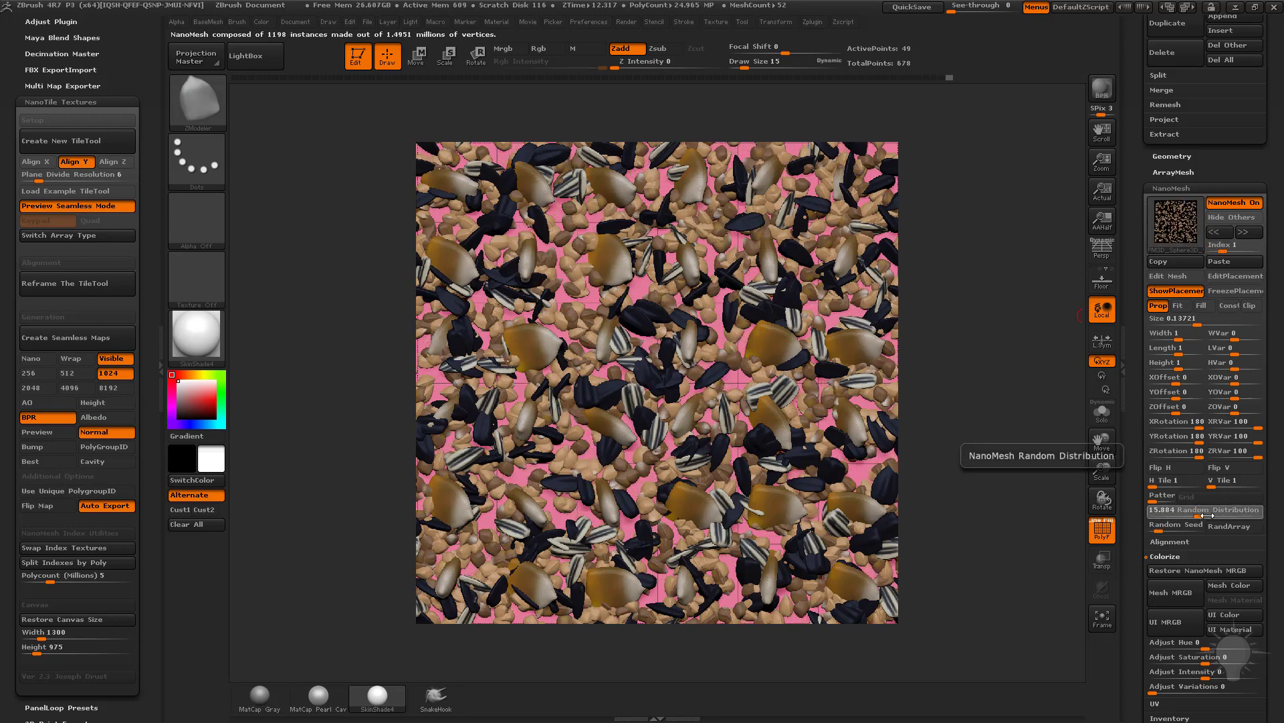
{"action": "left_click_drag", "start_coordinate": [1206, 515], "coordinate": [1205, 516]}
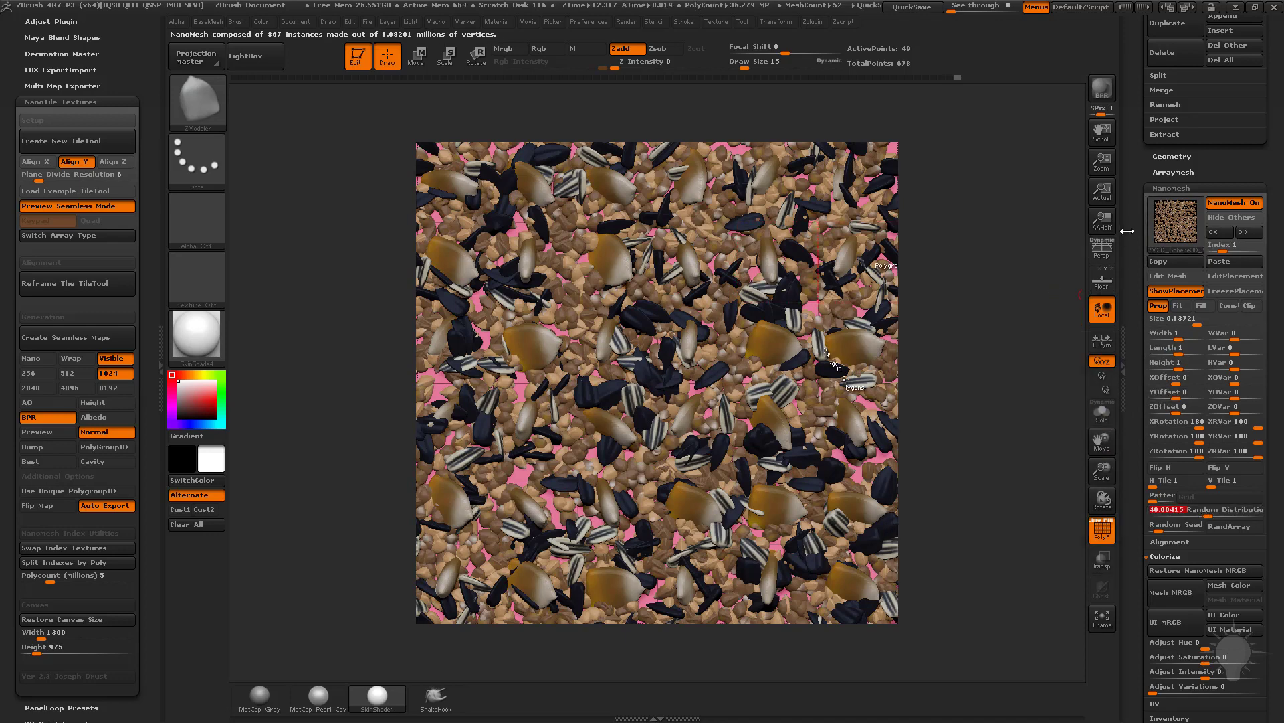
{"action": "left_click_drag", "start_coordinate": [1131, 217], "coordinate": [1137, 489]}
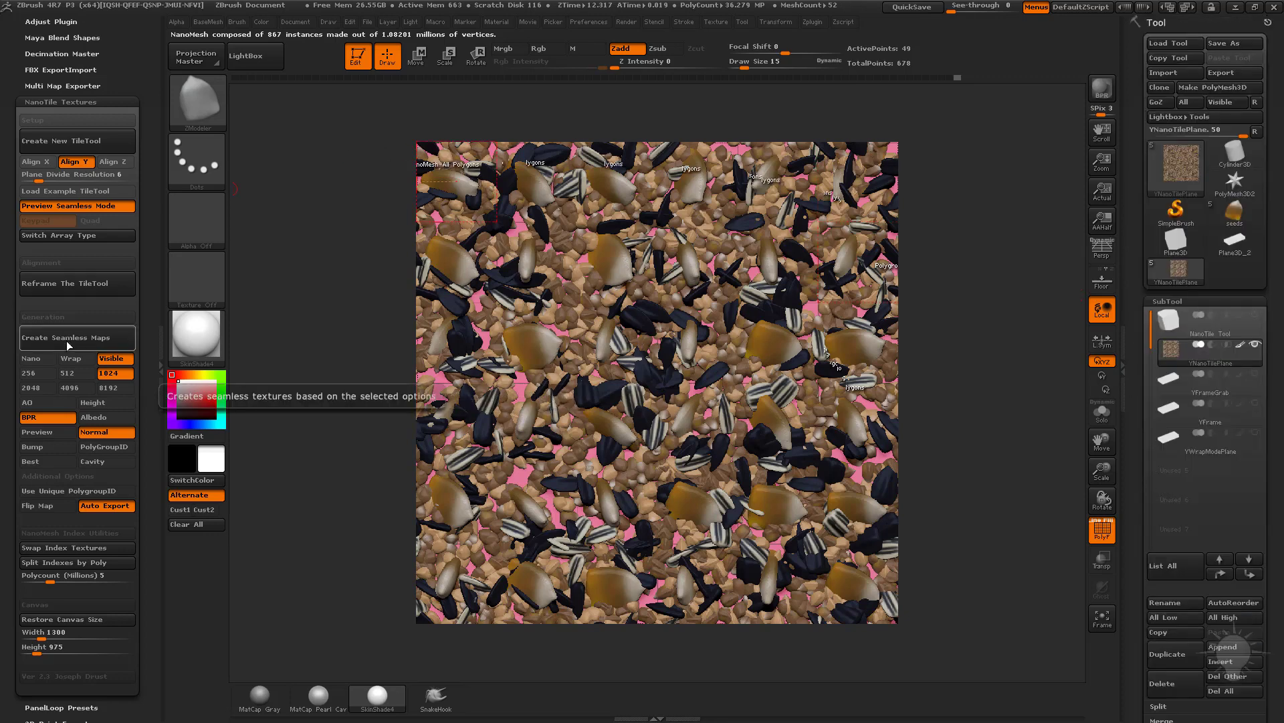
Enable AO, Height, Albedo and Cavity outputs and create the seamless maps.
{"action": "left_click", "coordinate": [79, 404]}
{"action": "left_click", "coordinate": [91, 415]}
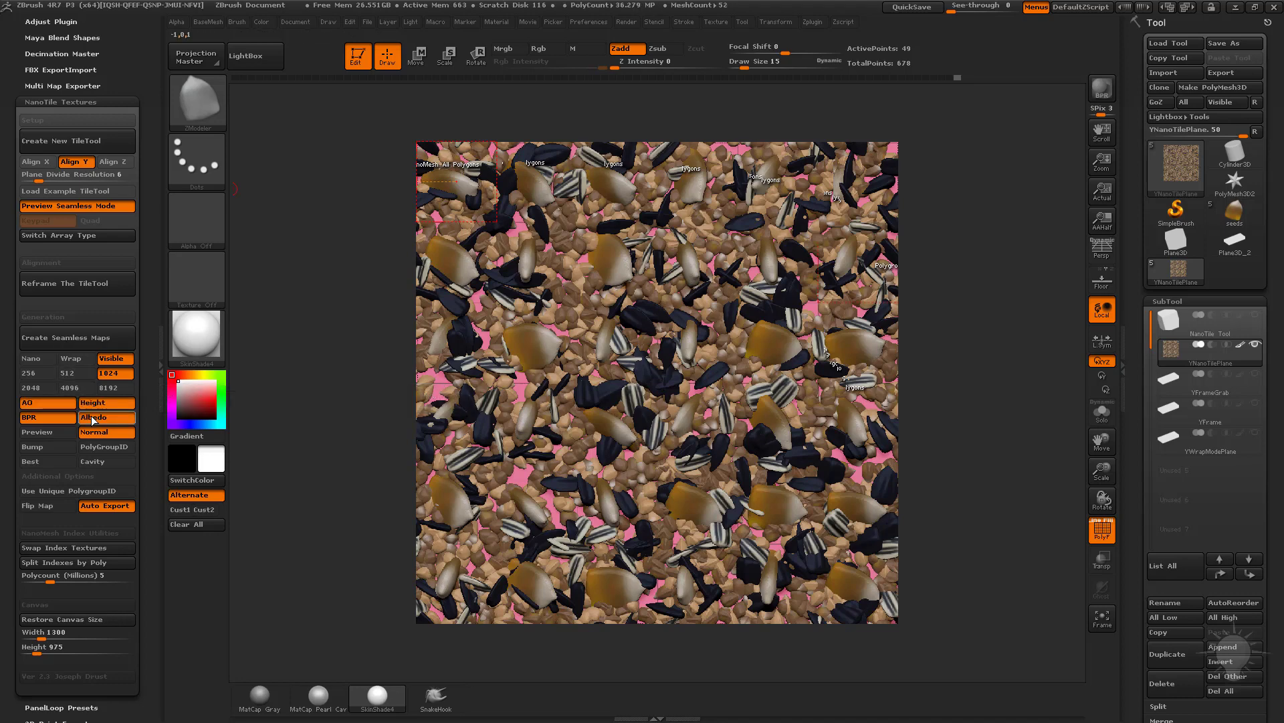
{"action": "left_click", "coordinate": [94, 461]}
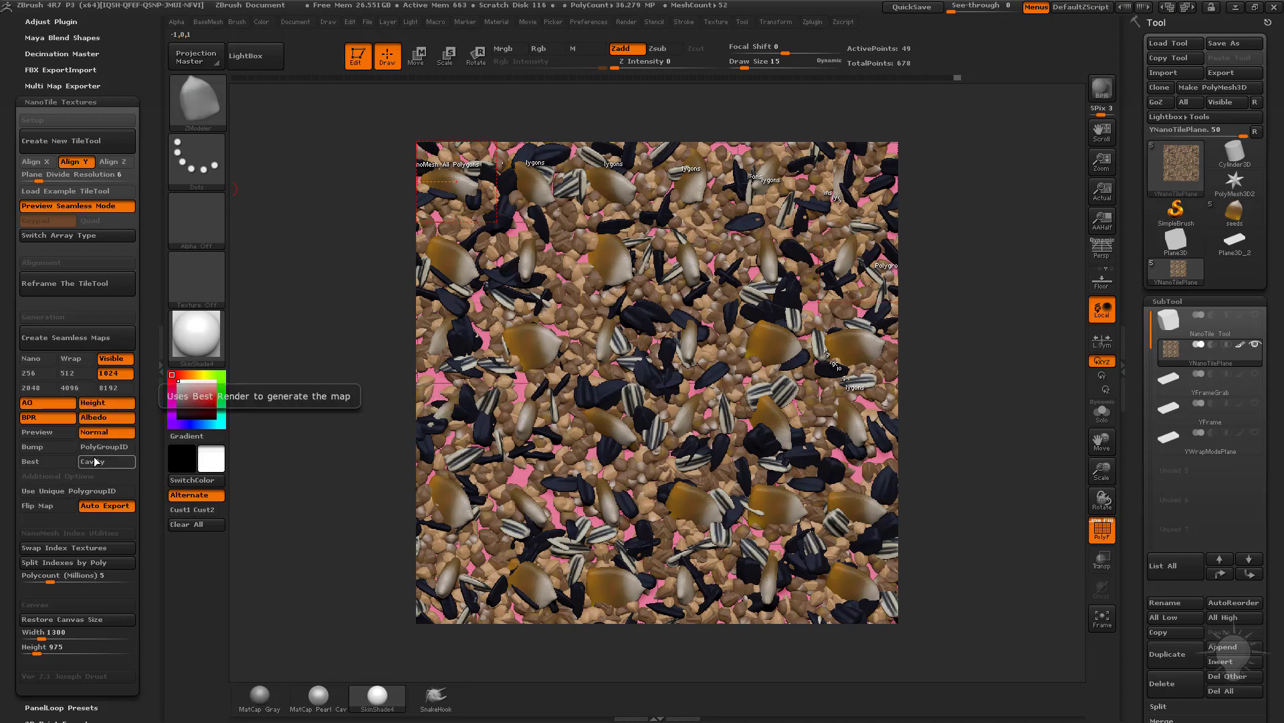
{"action": "left_click", "coordinate": [58, 337]}
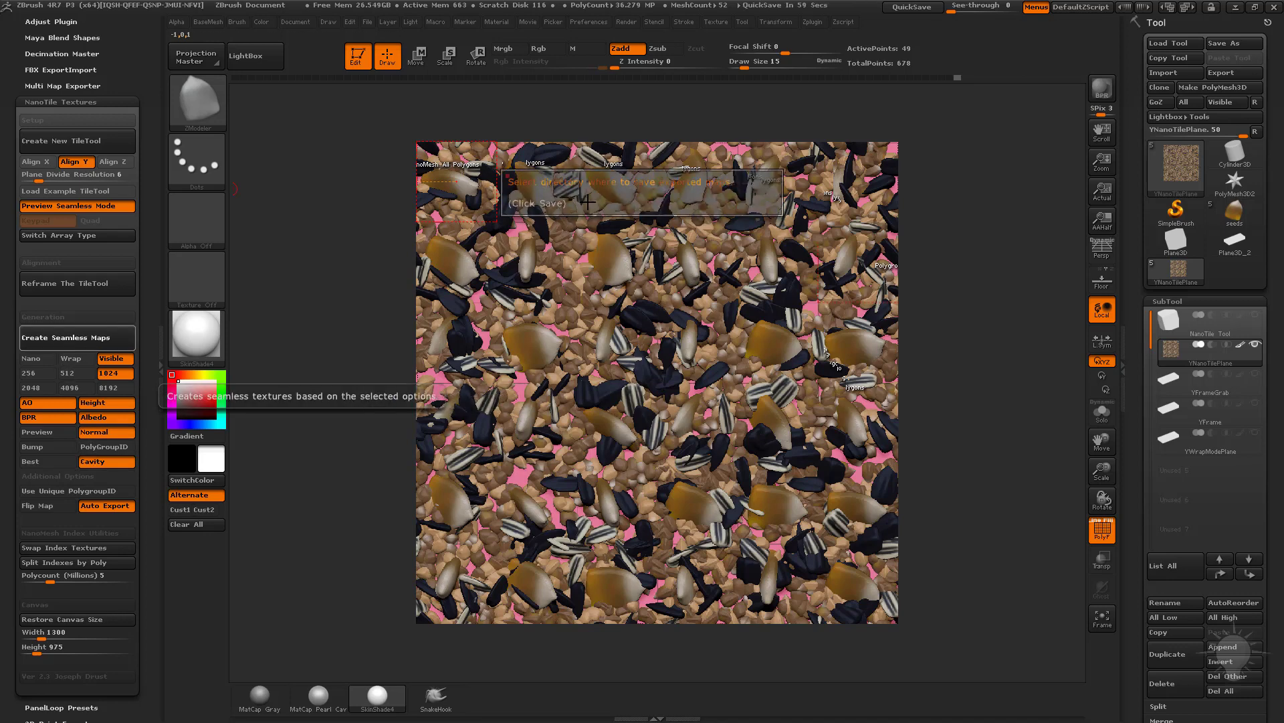
Save the generated maps to the Desktop with the prefix test01.
{"action": "left_click", "coordinate": [514, 201]}
{"action": "left_click", "coordinate": [228, 184]}
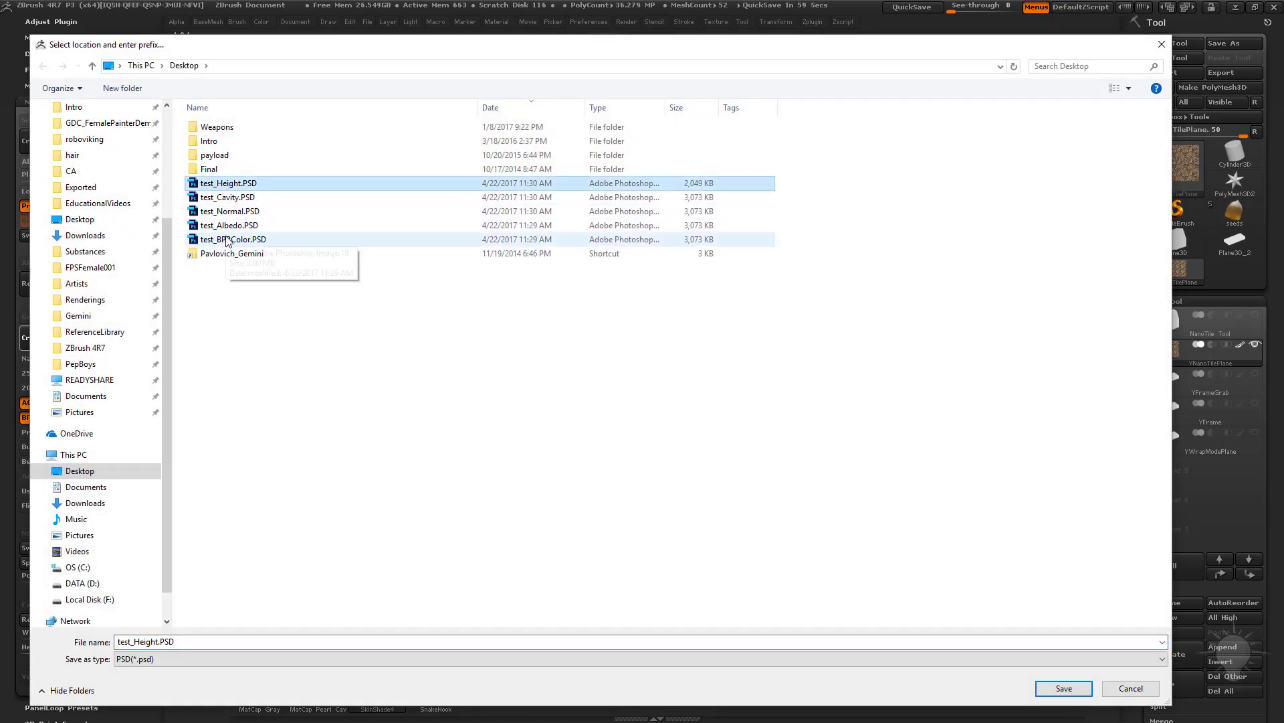
{"action": "left_click", "coordinate": [226, 240]}
{"action": "key", "text": "BackSpace"}
{"action": "left_click", "coordinate": [80, 219]}
{"action": "left_click", "coordinate": [259, 640]}
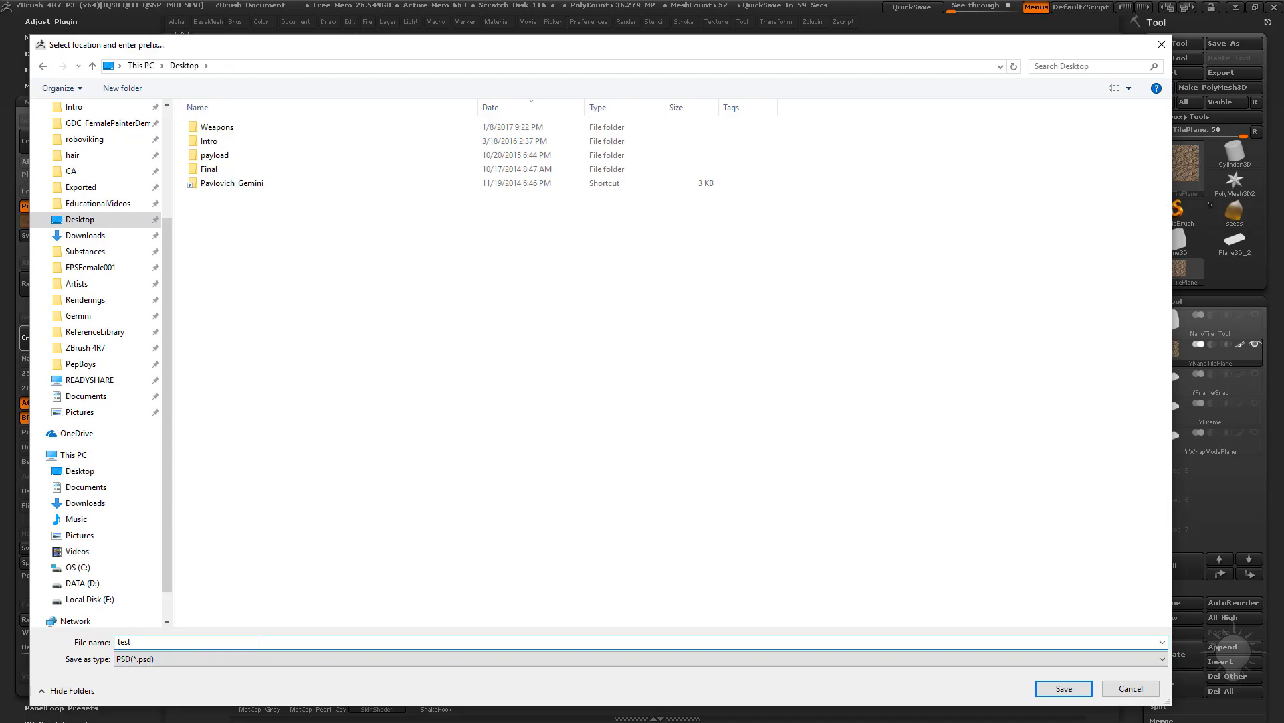
{"action": "type", "text": "test01"}
{"action": "left_click", "coordinate": [1071, 692]}
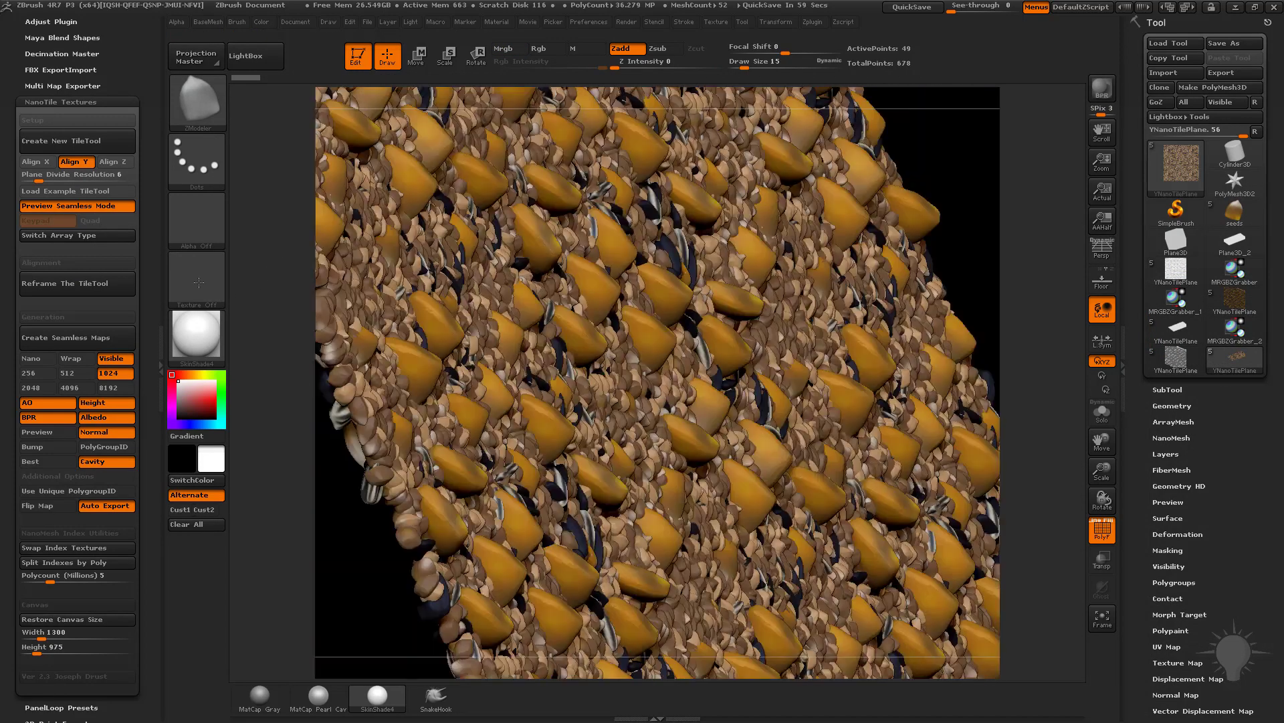
{"action": "left_click_drag", "start_coordinate": [199, 282], "coordinate": [231, 274]}
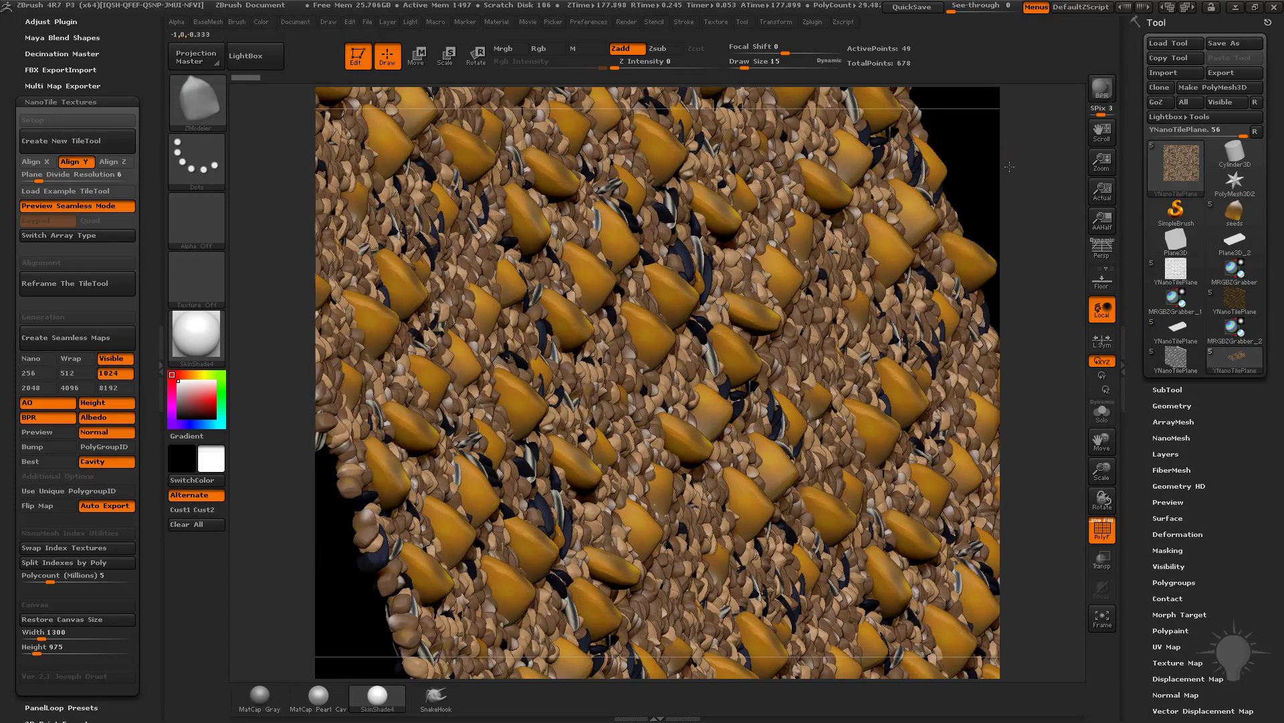
{"action": "left_click_drag", "start_coordinate": [1010, 166], "coordinate": [1007, 168]}
{"action": "left_click_drag", "start_coordinate": [732, 269], "coordinate": [584, 284], "text": "shift"}
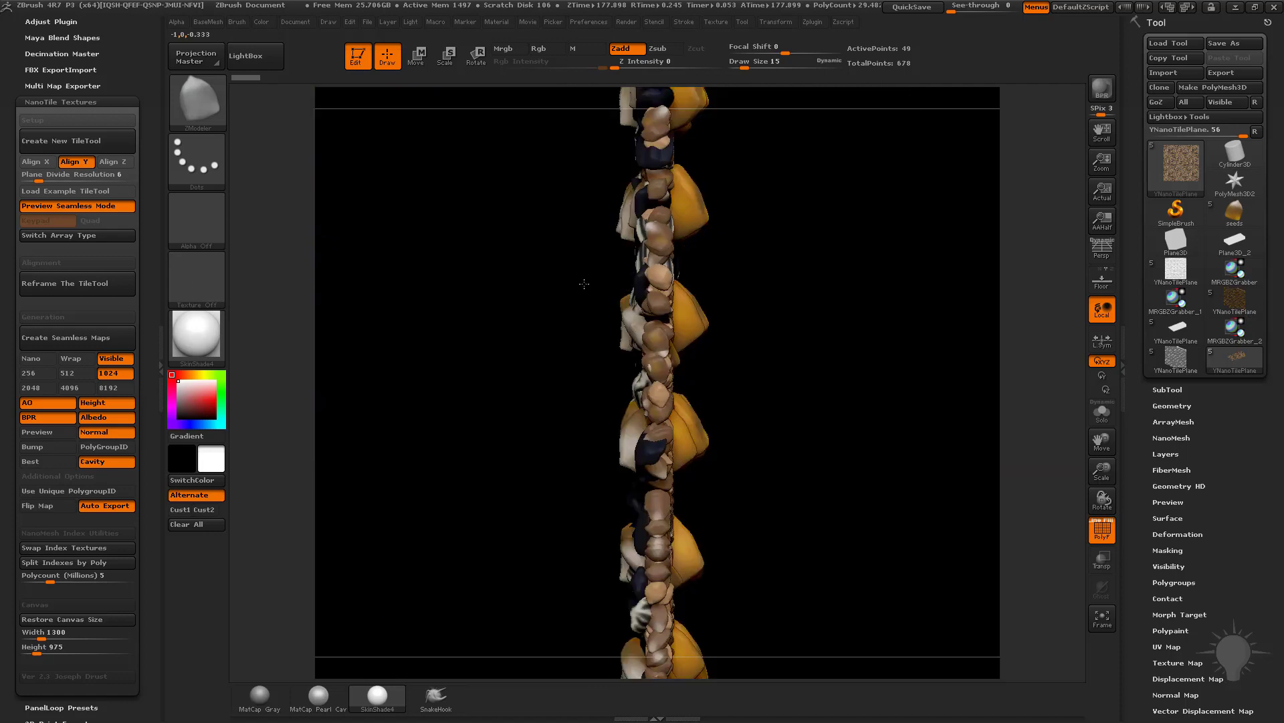
{"action": "left_click", "coordinate": [197, 278]}
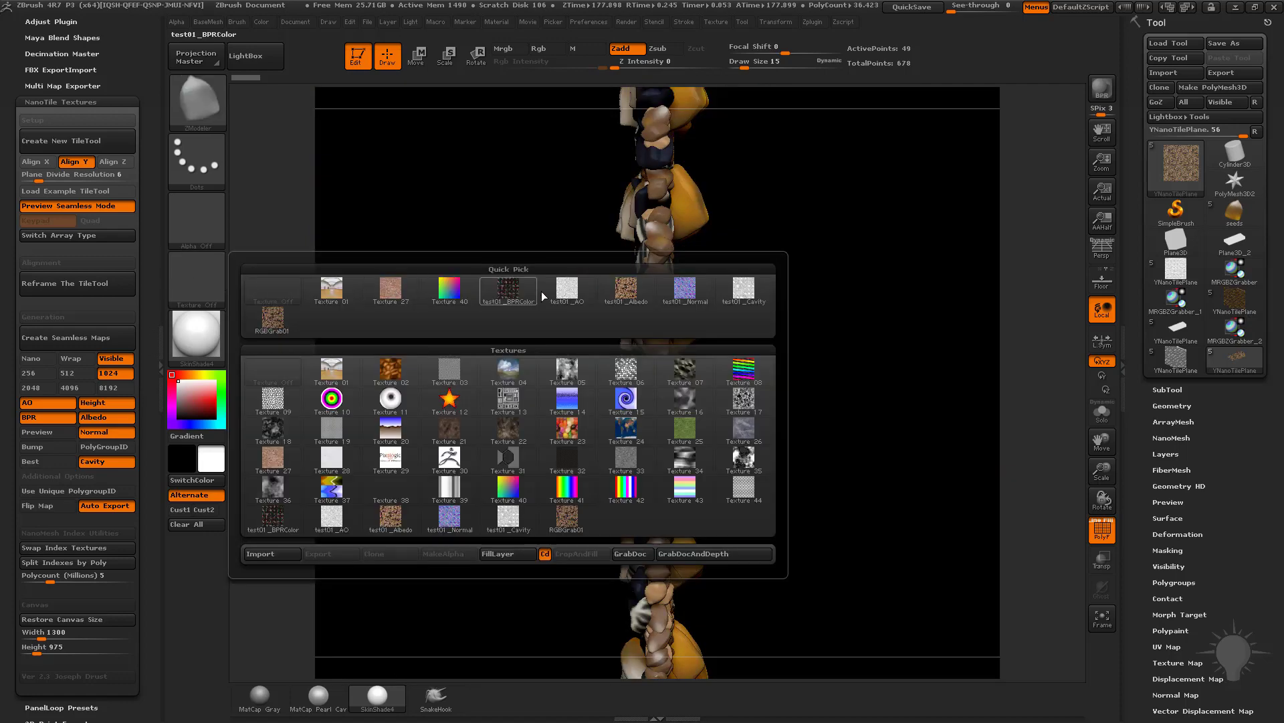
{"action": "mouse_move", "coordinate": [519, 304]}
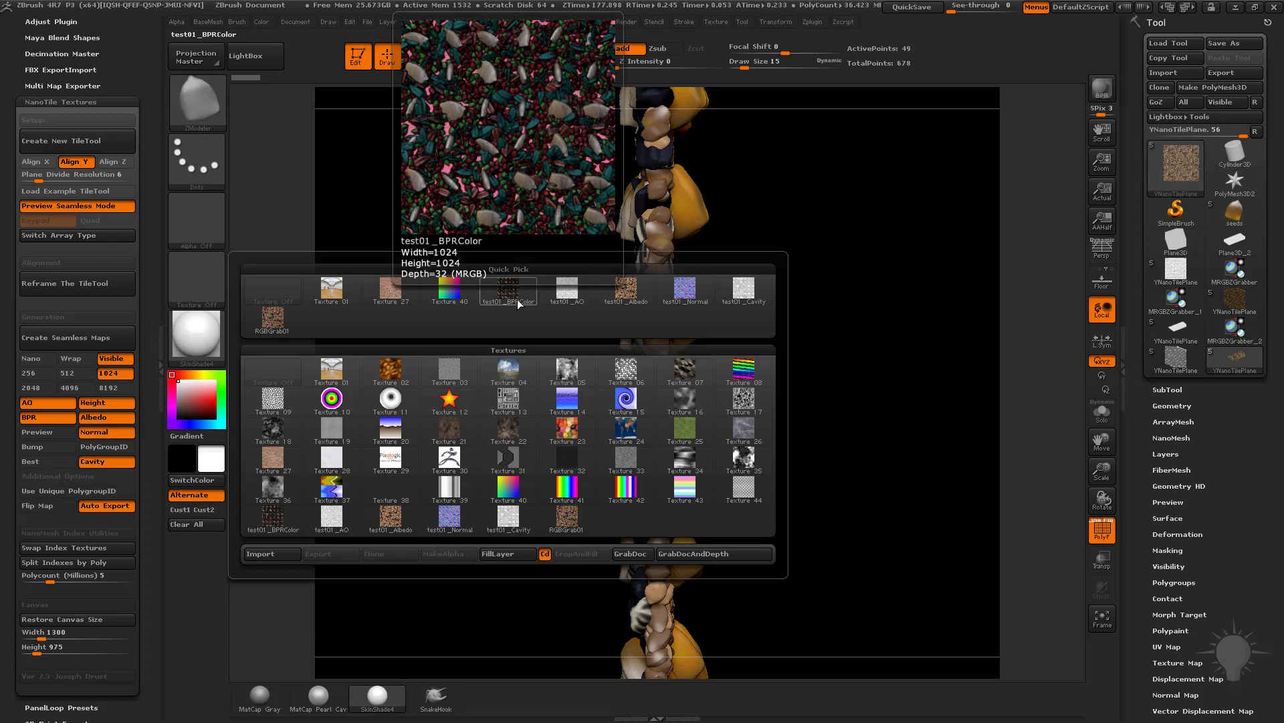
{"action": "mouse_move", "coordinate": [566, 299]}
{"action": "mouse_move", "coordinate": [631, 301]}
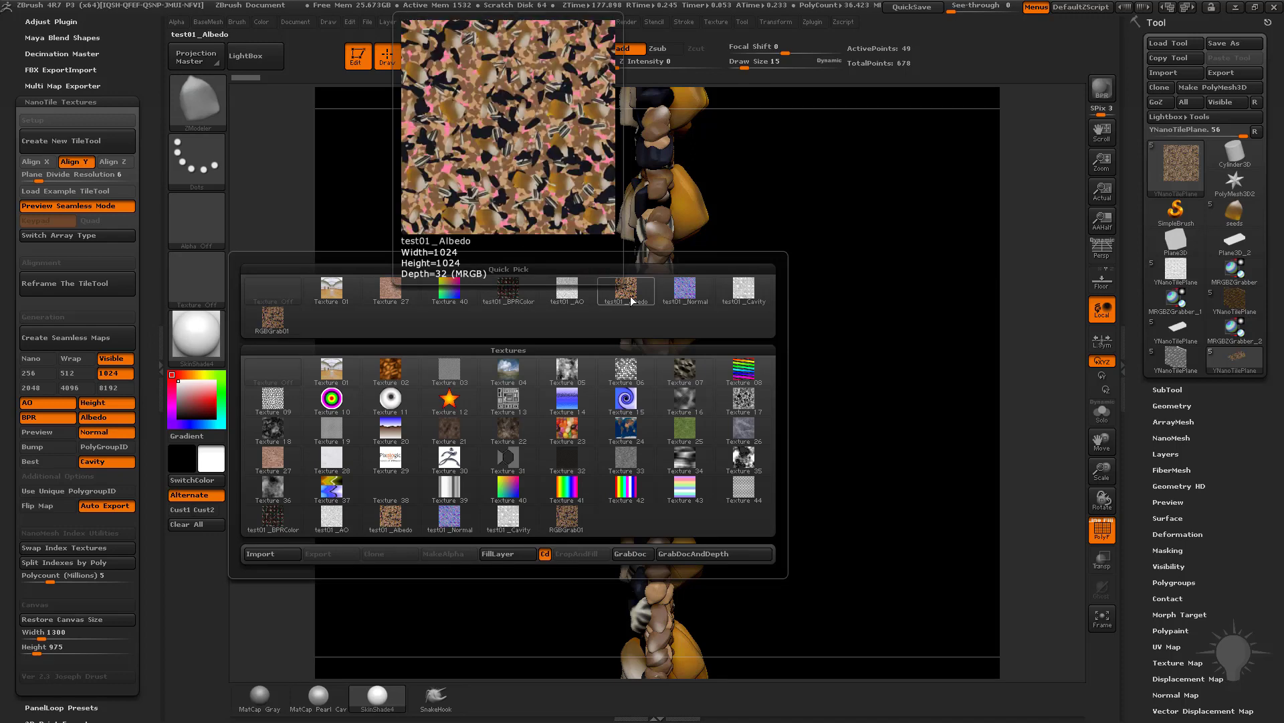
{"action": "mouse_move", "coordinate": [679, 301]}
{"action": "mouse_move", "coordinate": [736, 298]}
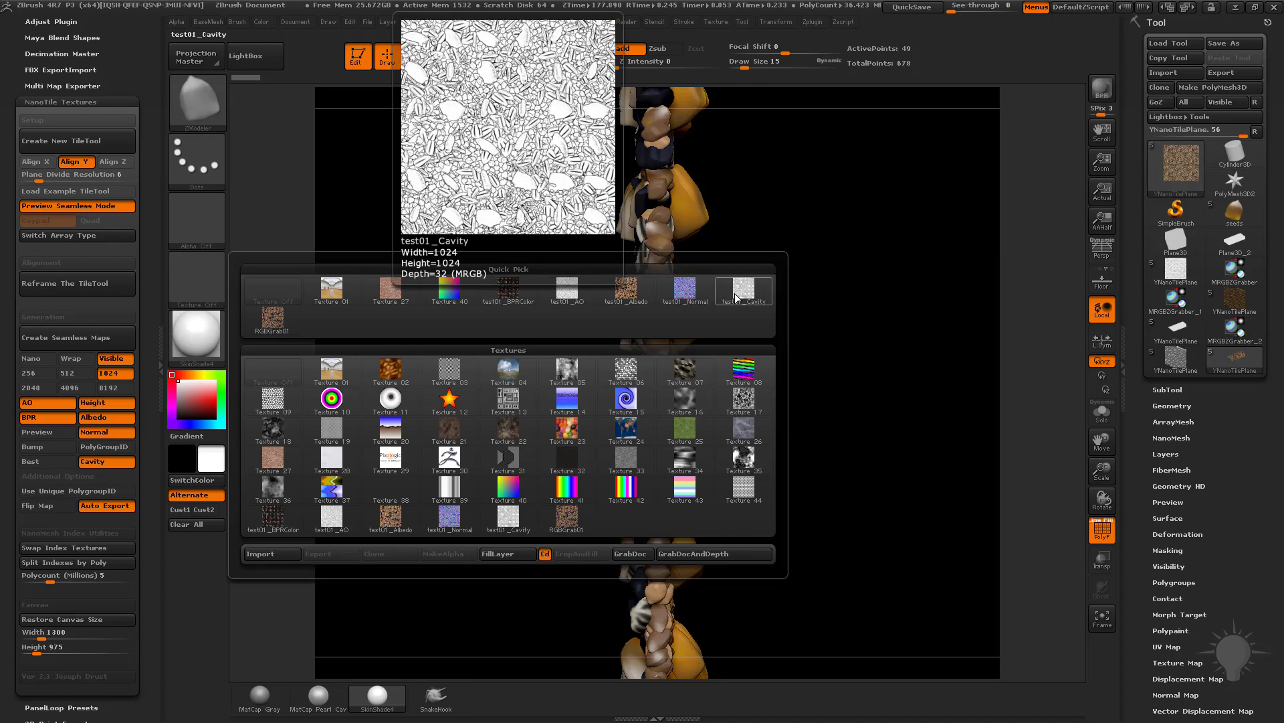
{"action": "mouse_move", "coordinate": [286, 327]}
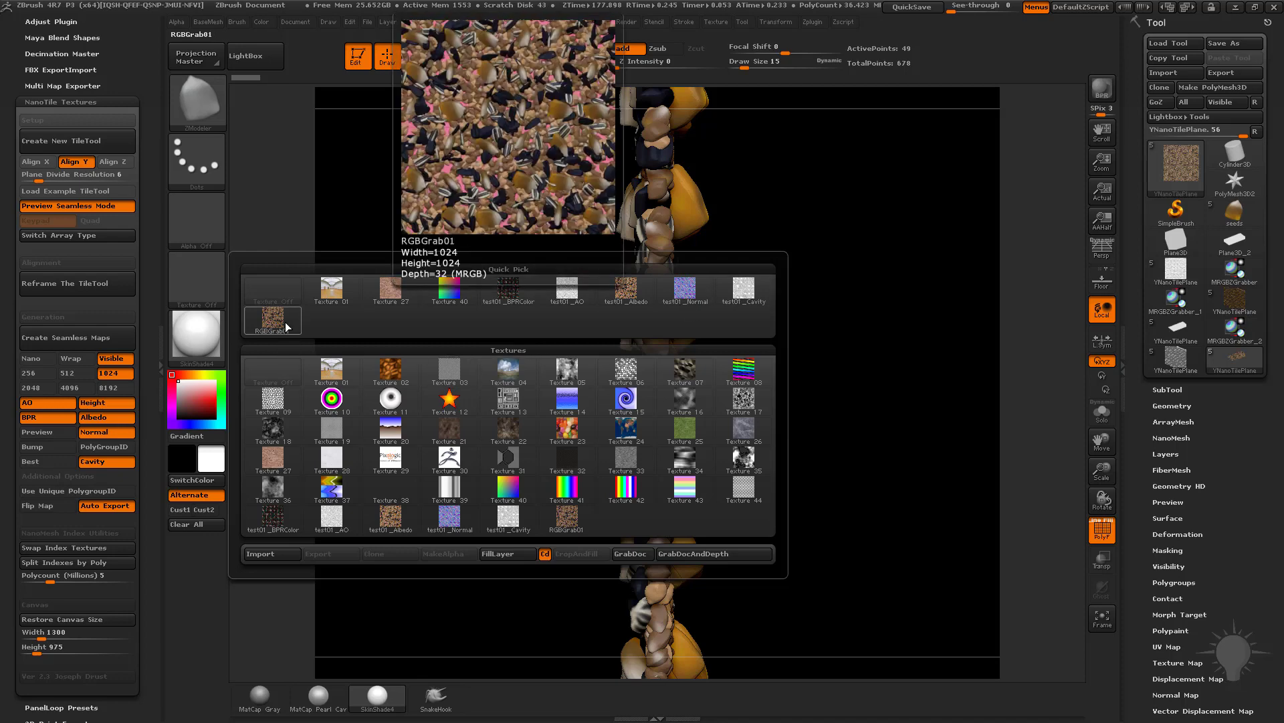
{"action": "left_click", "coordinate": [197, 221]}
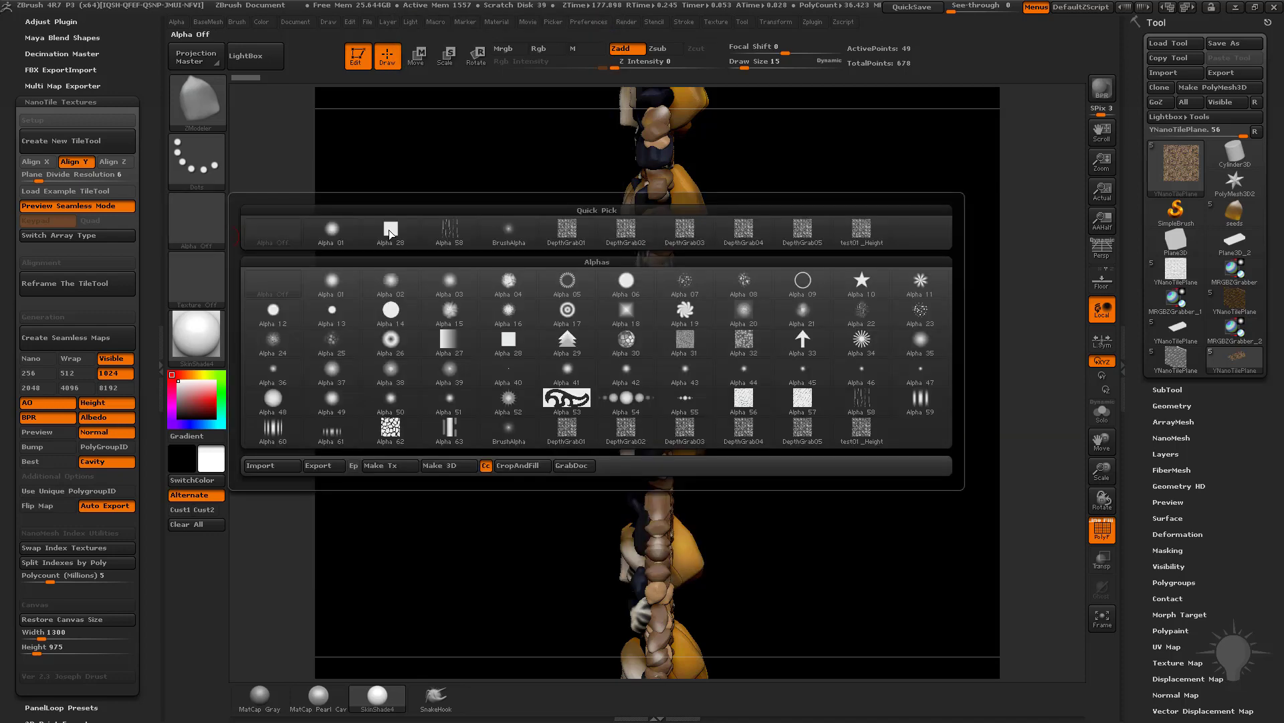
{"action": "mouse_move", "coordinate": [853, 234]}
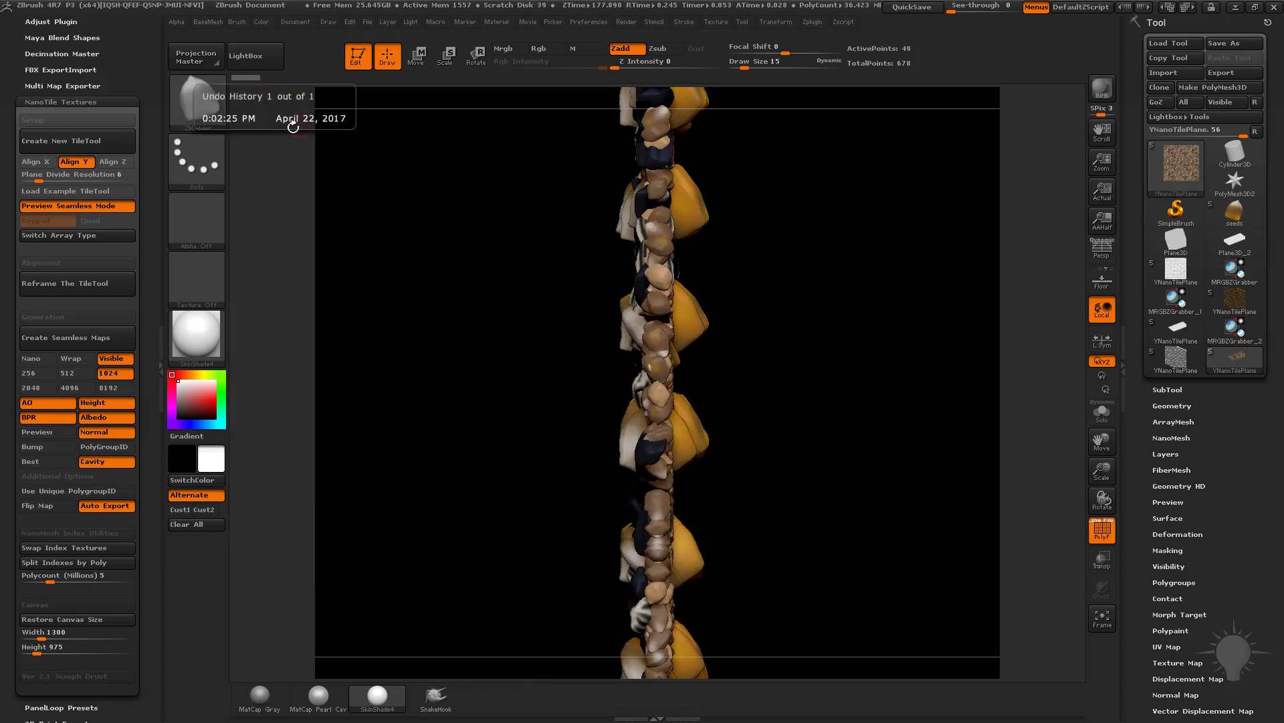
Turn off Edit and start a new blank document without saving.
{"action": "left_click", "coordinate": [358, 60]}
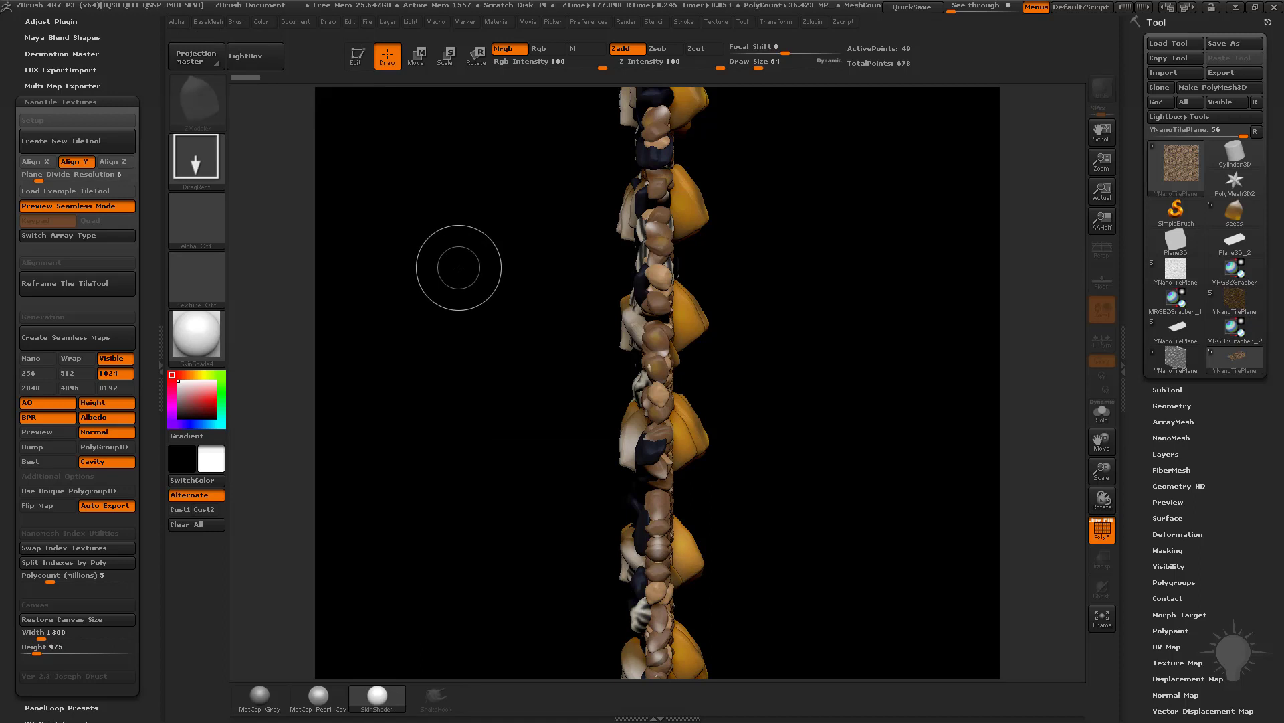
{"action": "key", "text": "ctrl+n"}
{"action": "left_click", "coordinate": [296, 22]}
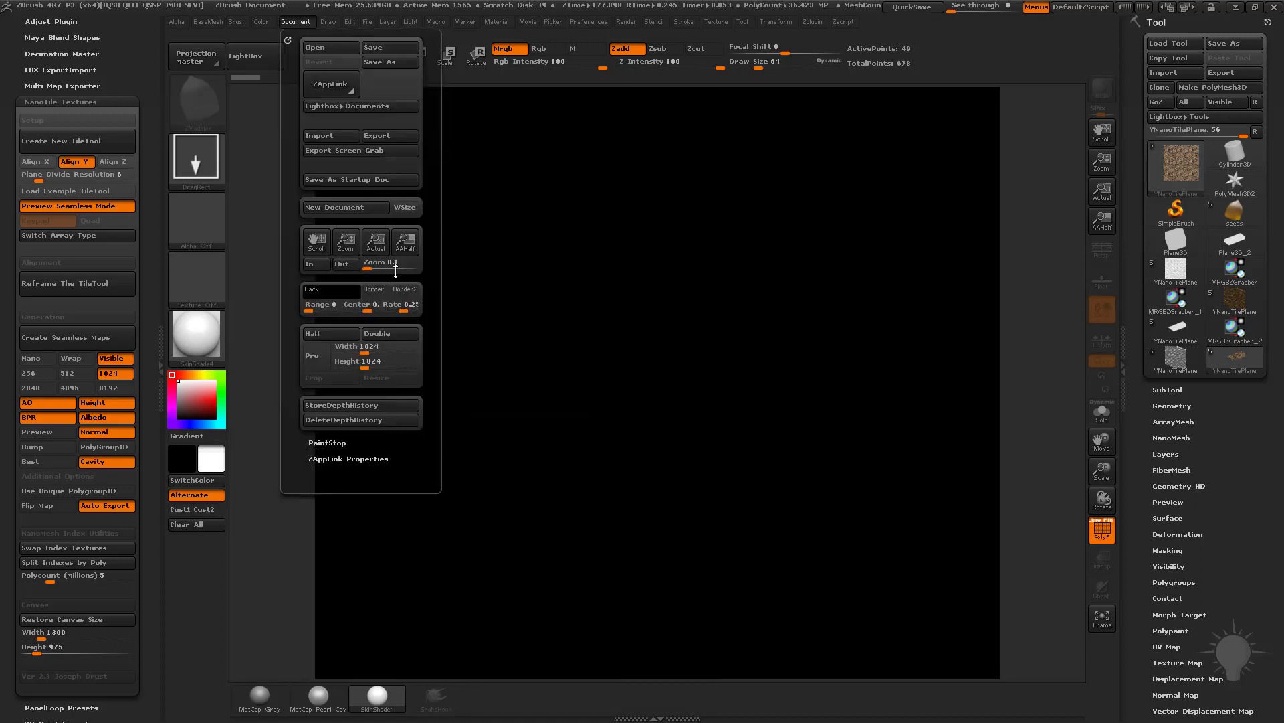
{"action": "left_click", "coordinate": [349, 208]}
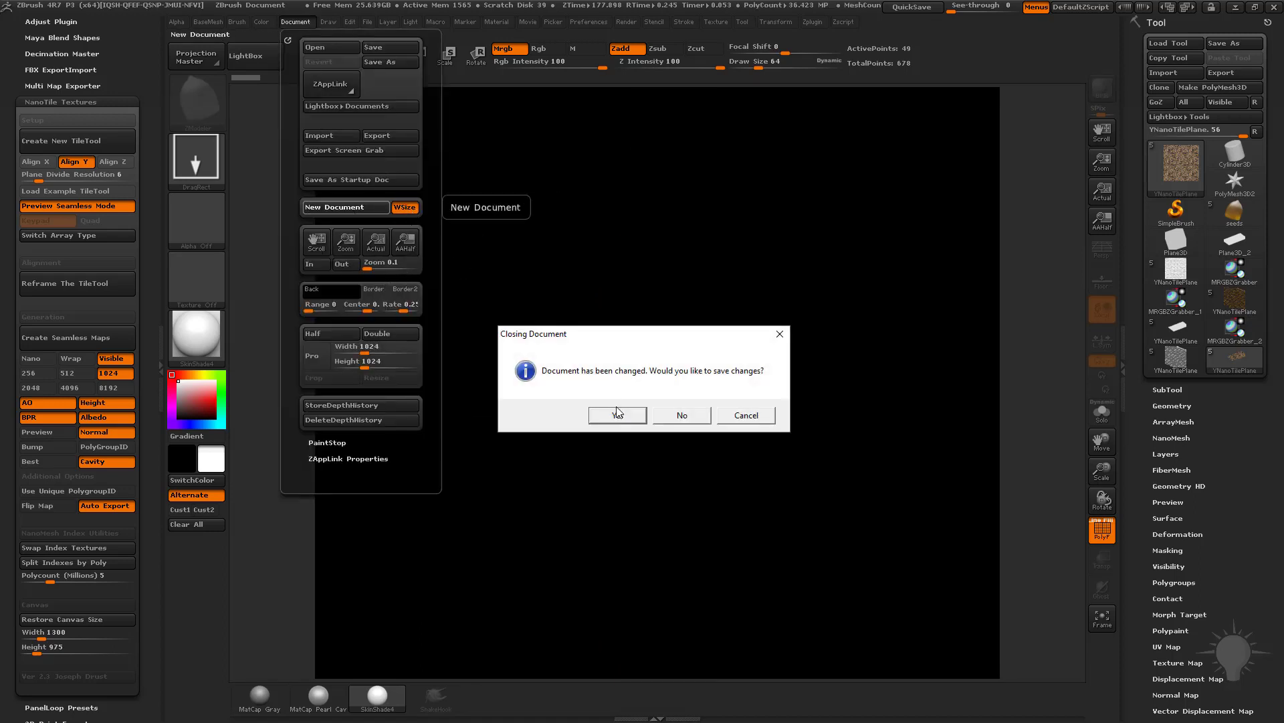
{"action": "left_click", "coordinate": [667, 418]}
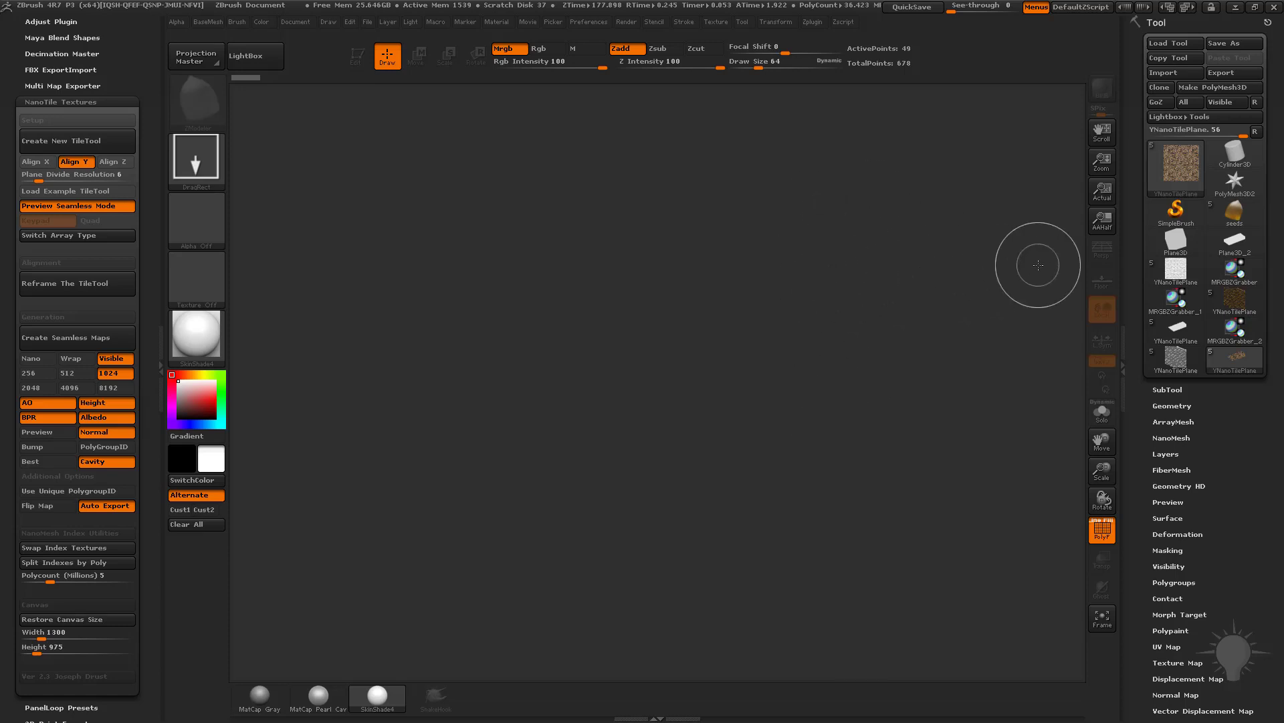
Draw a Plane3D, enter Edit mode and convert it to the PM3D_Plane3D_1 polymesh.
{"action": "left_click", "coordinate": [1165, 255]}
{"action": "left_click_drag", "start_coordinate": [639, 375], "coordinate": [680, 493]}
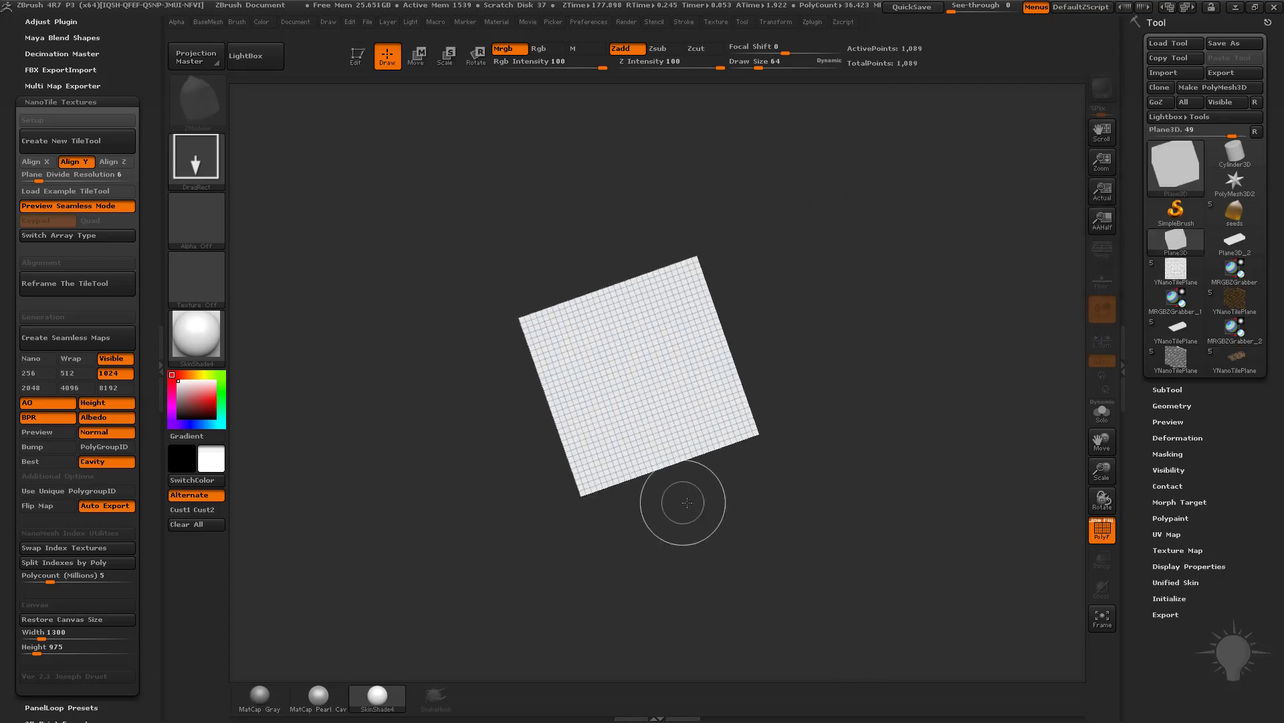
{"action": "left_click", "coordinate": [366, 60]}
{"action": "left_click", "coordinate": [1219, 92]}
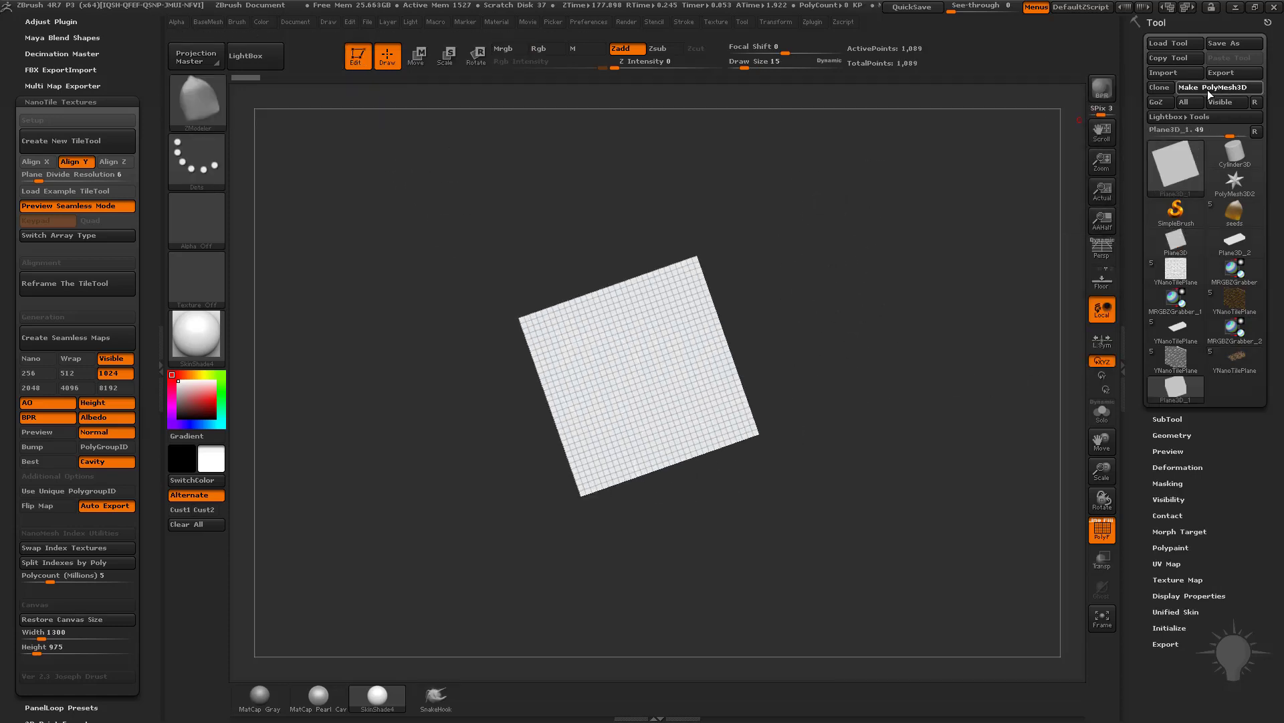
{"action": "left_click", "coordinate": [1211, 95]}
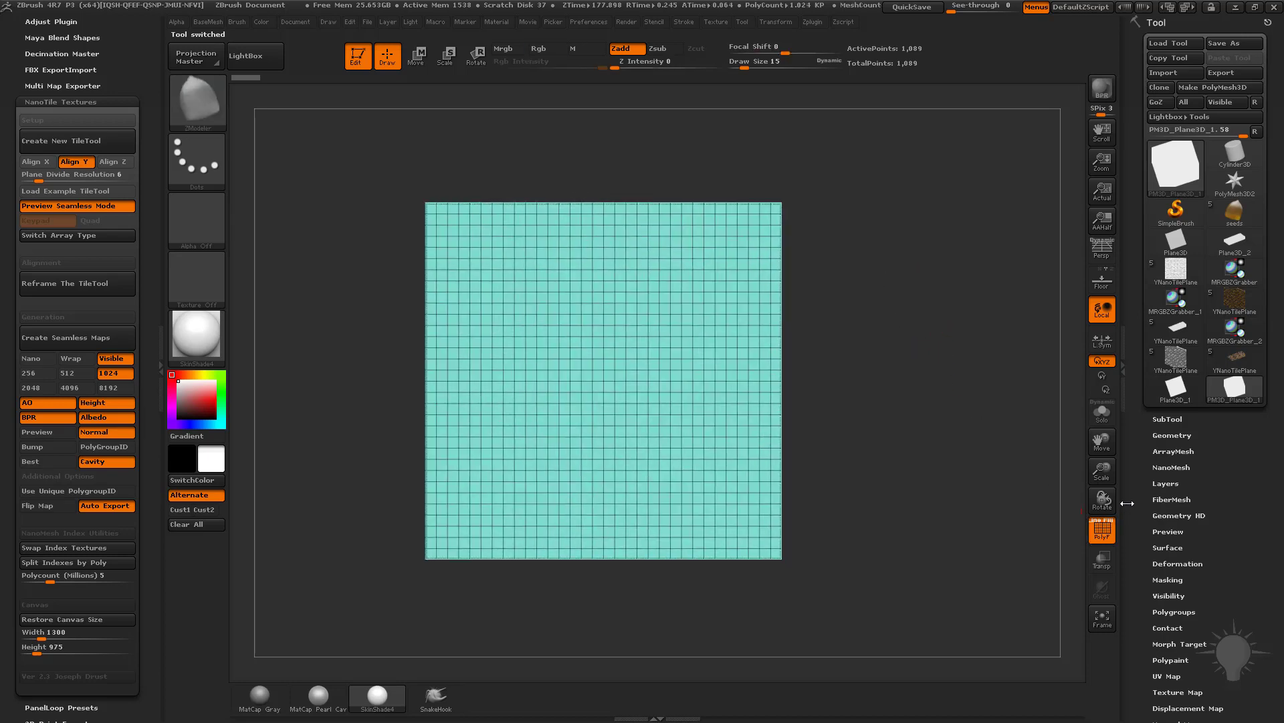
Hide the plane's PolyF wireframe and apply the MatCap Gray material.
{"action": "left_click", "coordinate": [1103, 532]}
{"action": "left_click_drag", "start_coordinate": [1136, 487], "coordinate": [1136, 421]}
{"action": "key", "text": "shift"}
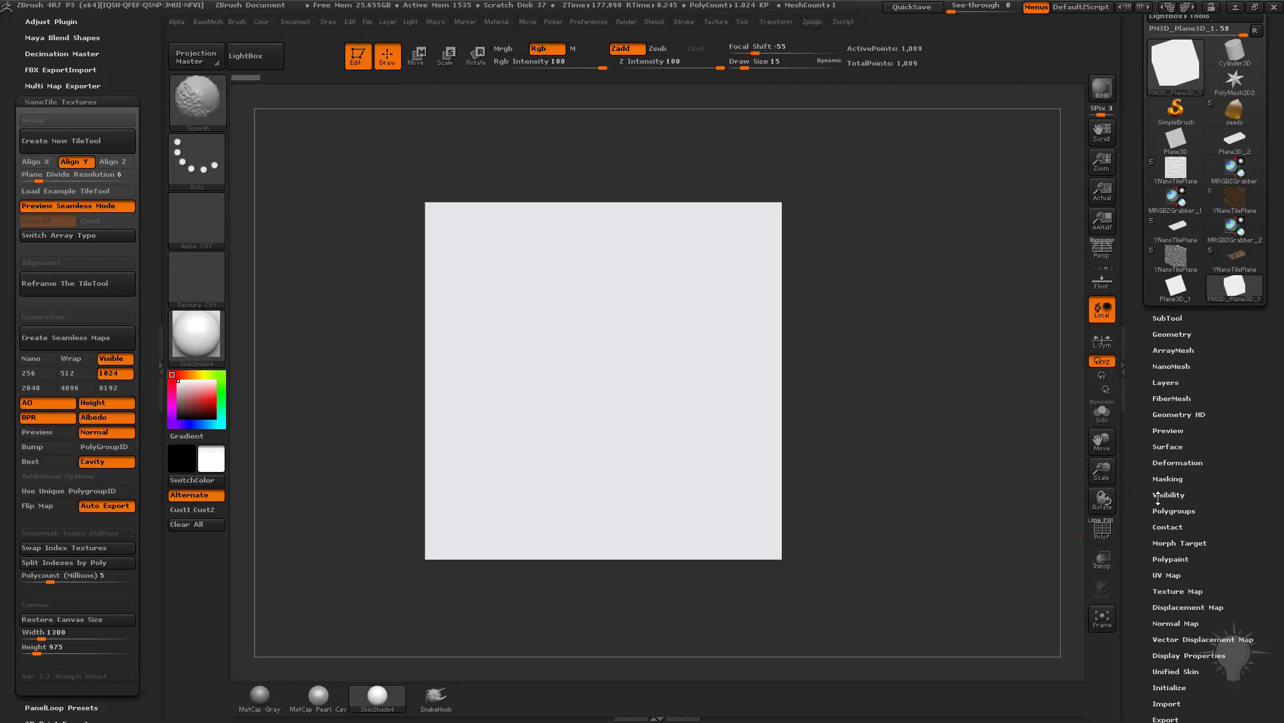
{"action": "left_click", "coordinate": [196, 335]}
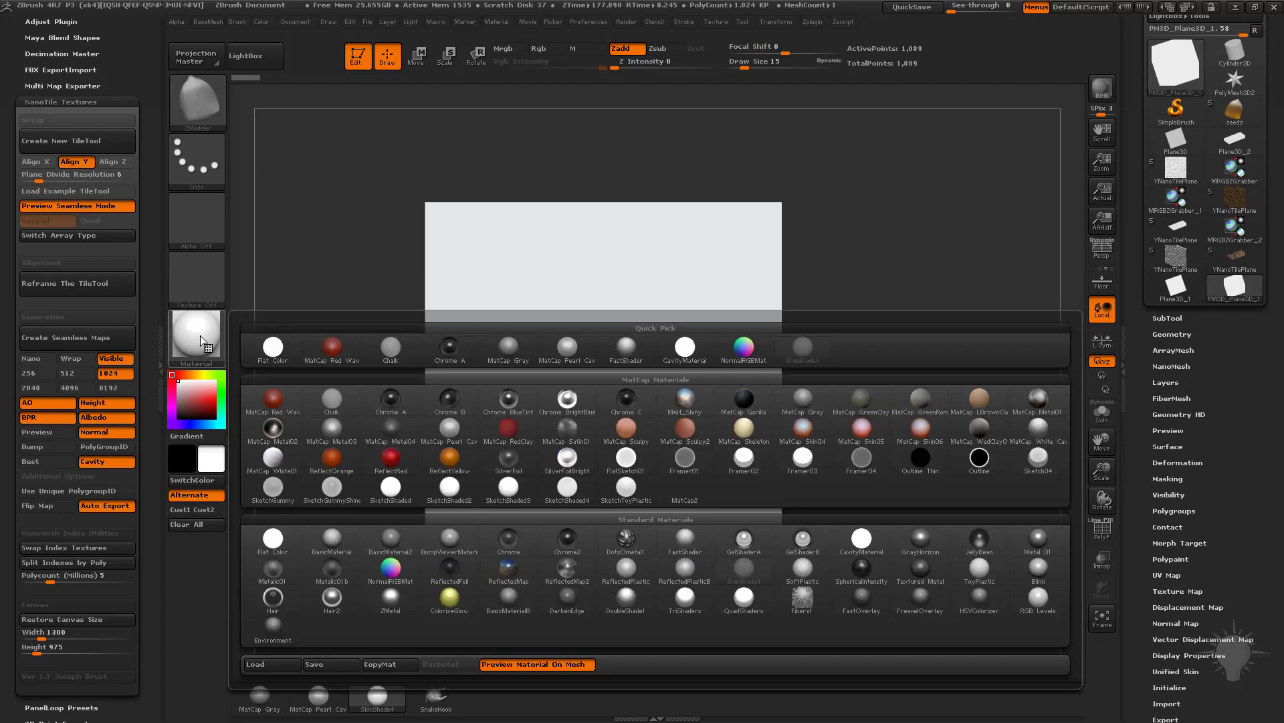
{"action": "left_click", "coordinate": [509, 347]}
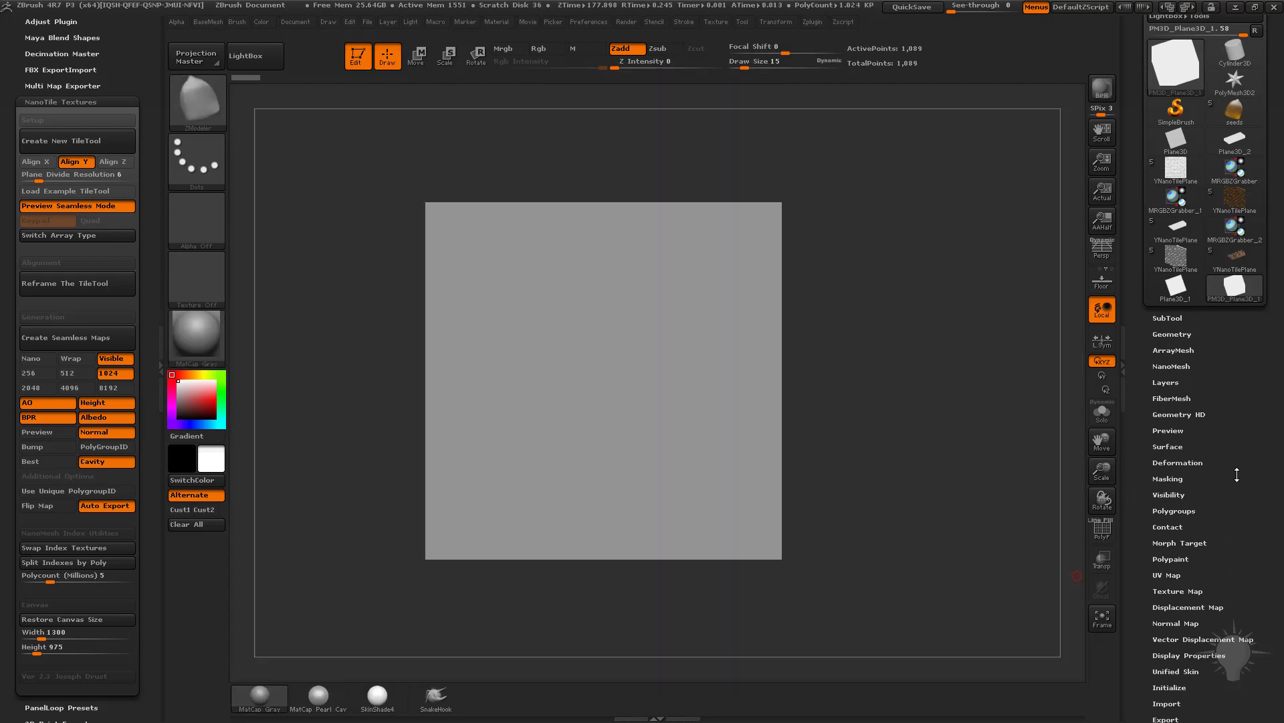
Open the Surface NoiseMaker and load test01_Height.PSD as the noise alpha.
{"action": "left_click", "coordinate": [1167, 446]}
{"action": "left_click", "coordinate": [1161, 459]}
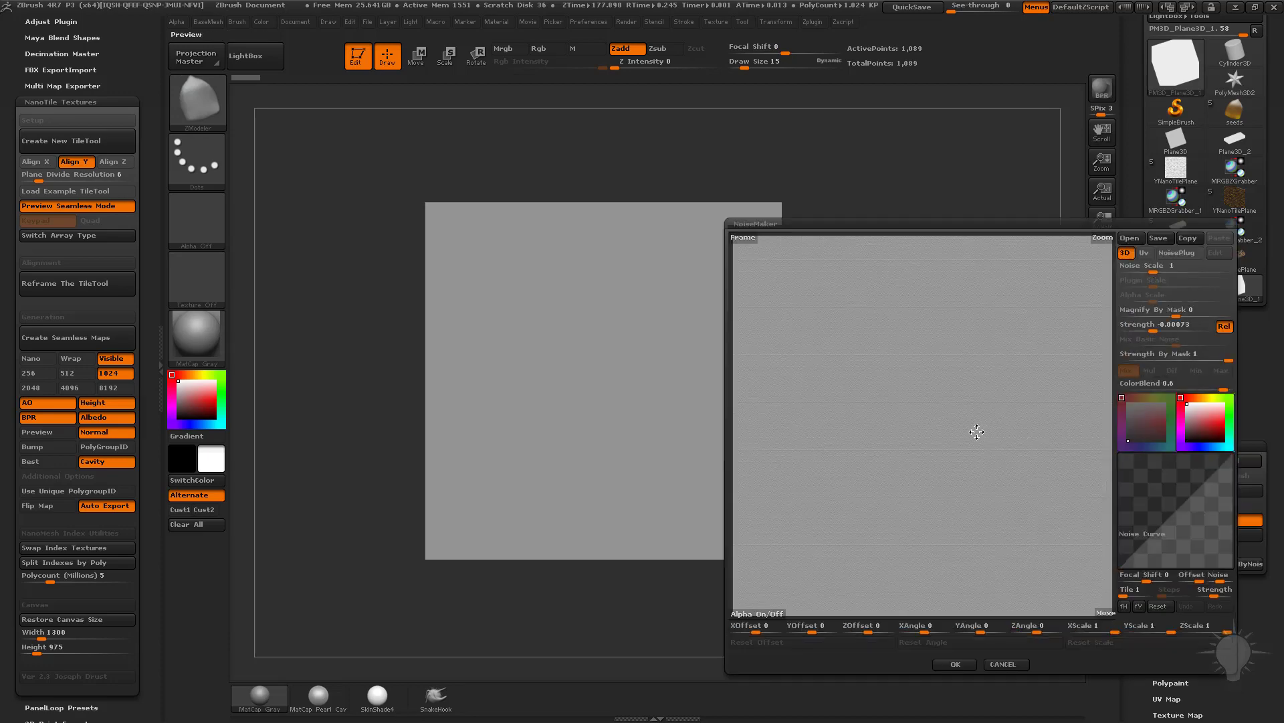
{"action": "left_click_drag", "start_coordinate": [956, 439], "coordinate": [962, 423]}
{"action": "left_click", "coordinate": [756, 614]}
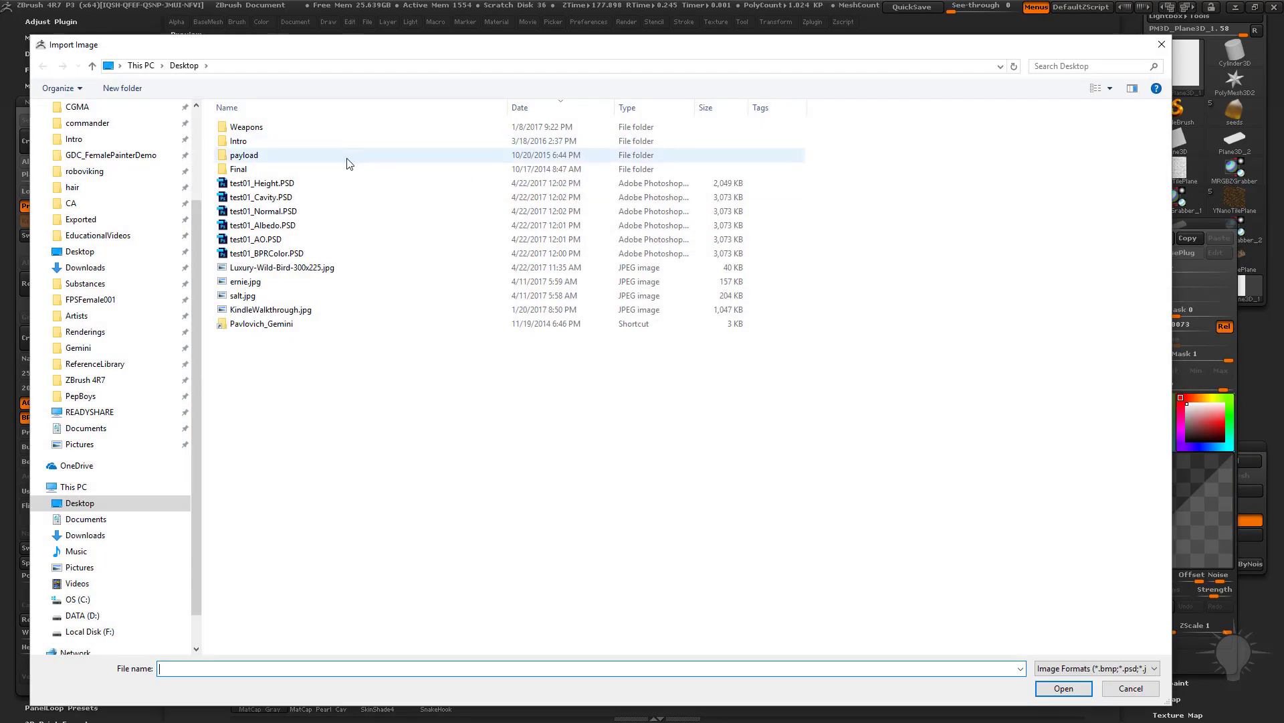
{"action": "double_click", "coordinate": [270, 184]}
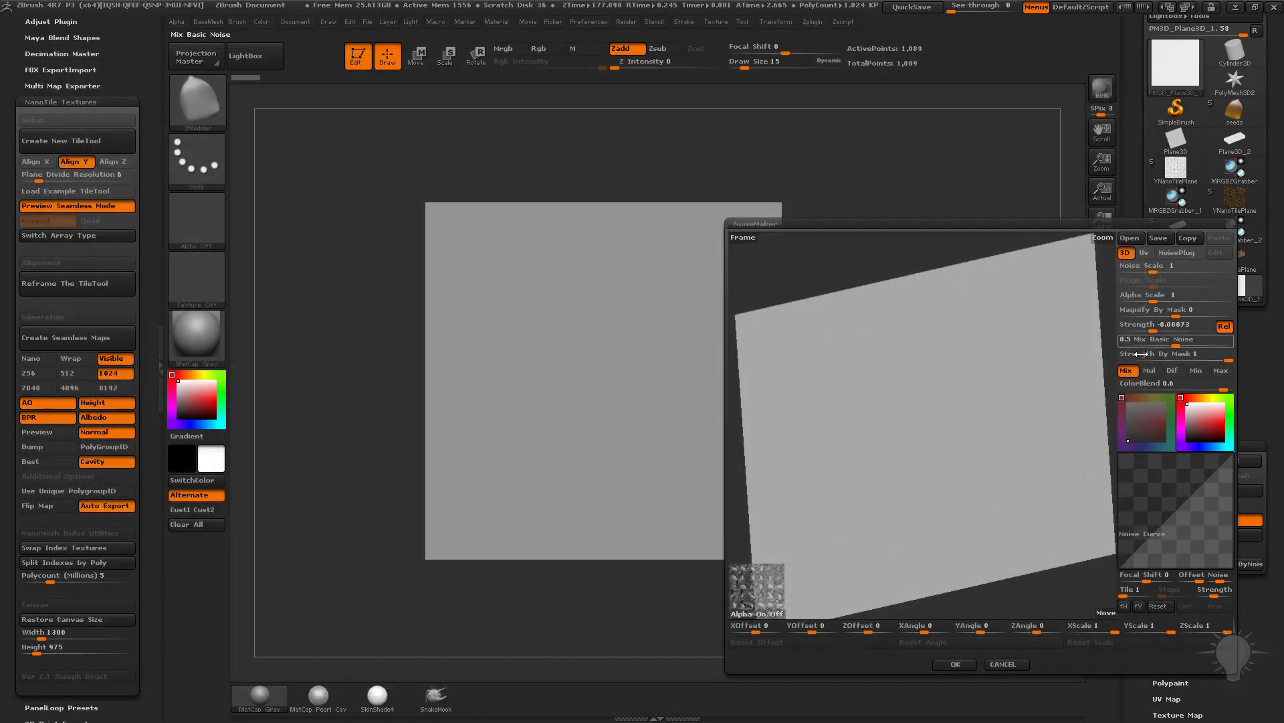
Set Mix Basic Noise to 0, Strength to -0.5 and Alpha Scale to 0.51245.
{"action": "left_click", "coordinate": [1159, 329]}
{"action": "left_click_drag", "start_coordinate": [1154, 328], "coordinate": [999, 369]}
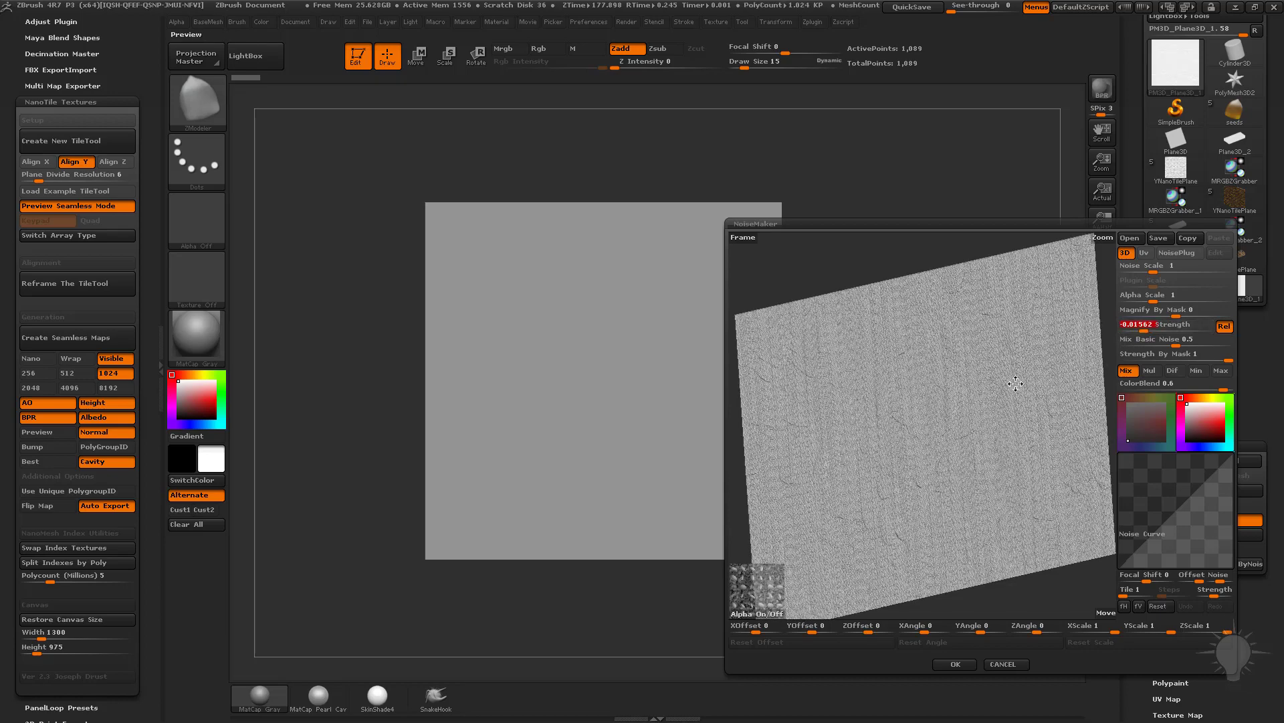
{"action": "left_click_drag", "start_coordinate": [1167, 340], "coordinate": [1115, 344]}
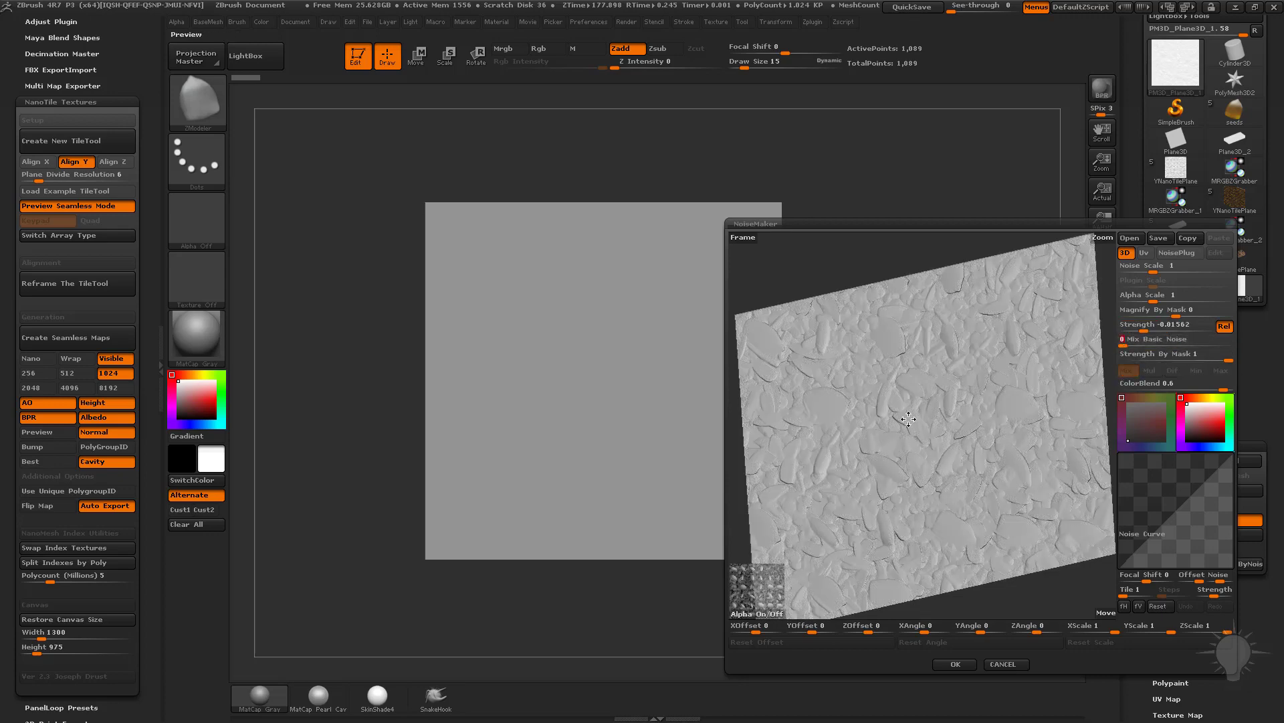
{"action": "left_click_drag", "start_coordinate": [1146, 329], "coordinate": [1099, 323]}
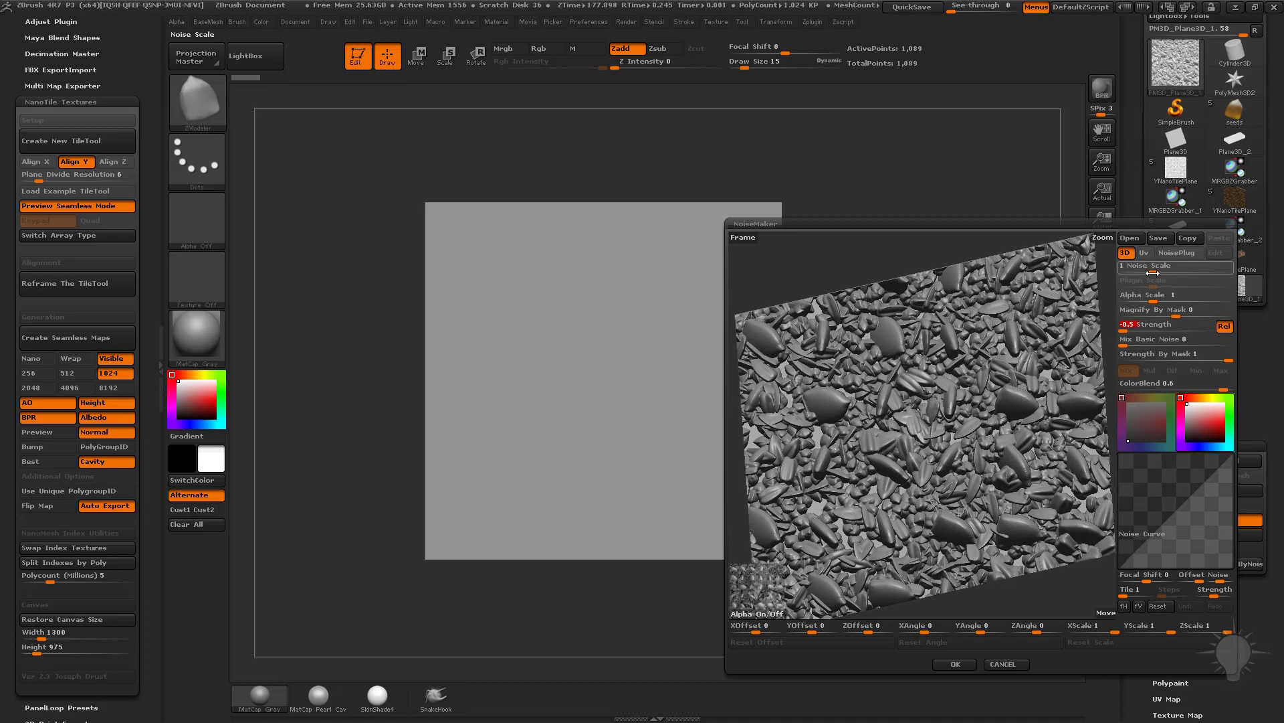
{"action": "mouse_move", "coordinate": [1150, 298]}
{"action": "left_mouse_down"}
{"action": "mouse_move", "coordinate": [1164, 297]}
{"action": "mouse_move", "coordinate": [1152, 298]}
{"action": "left_mouse_up"}
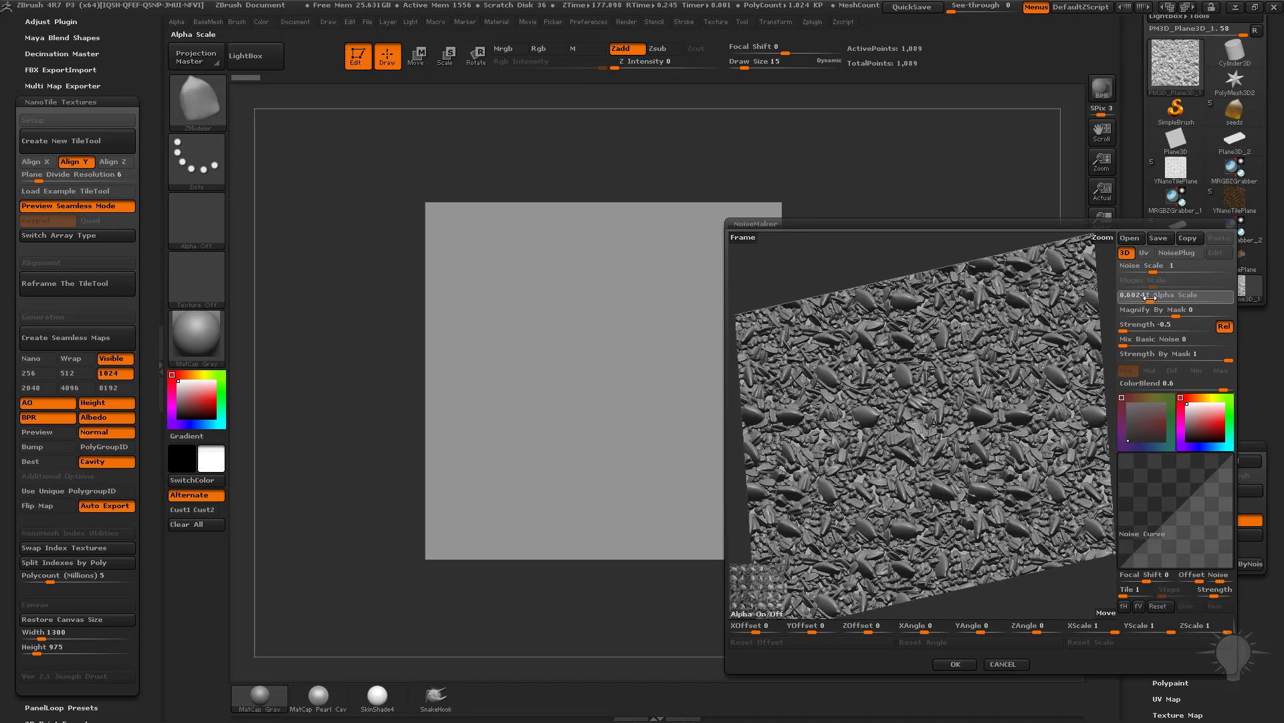
Accept the NoiseMaker settings and rotate the plane to inspect the tiling seed relief.
{"action": "left_click", "coordinate": [952, 664]}
{"action": "left_click_drag", "start_coordinate": [906, 357], "coordinate": [980, 323]}
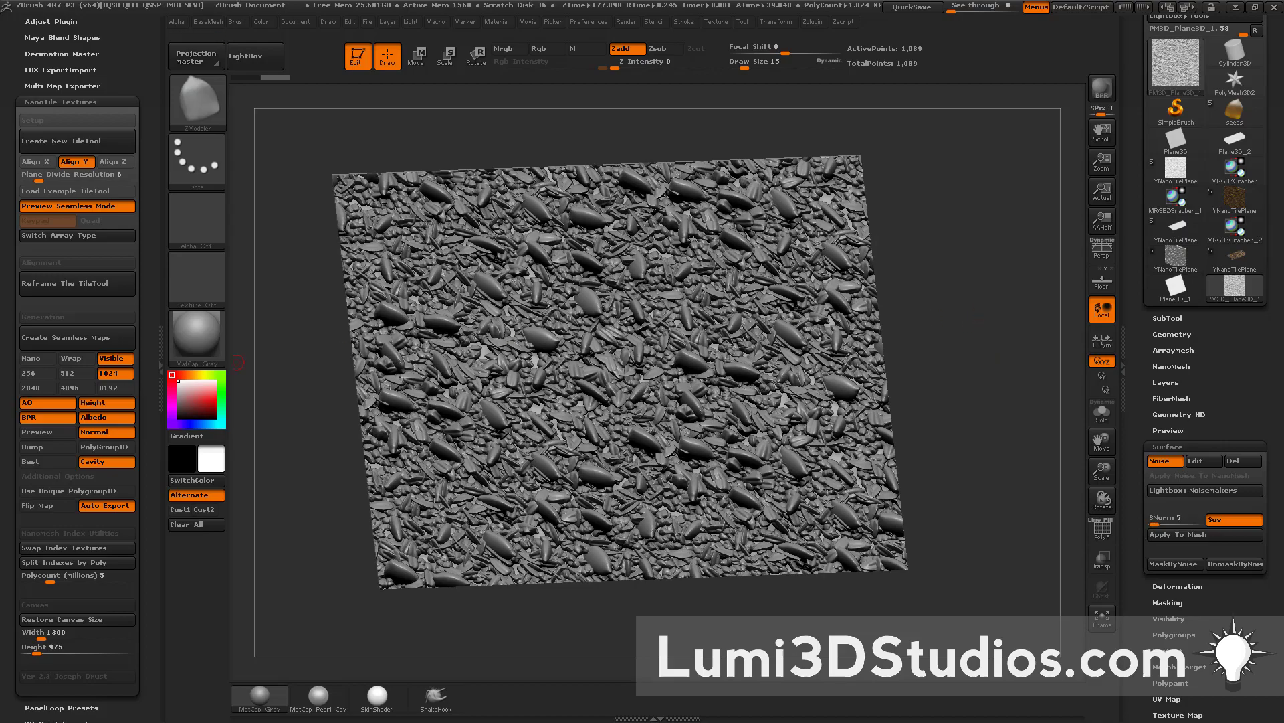